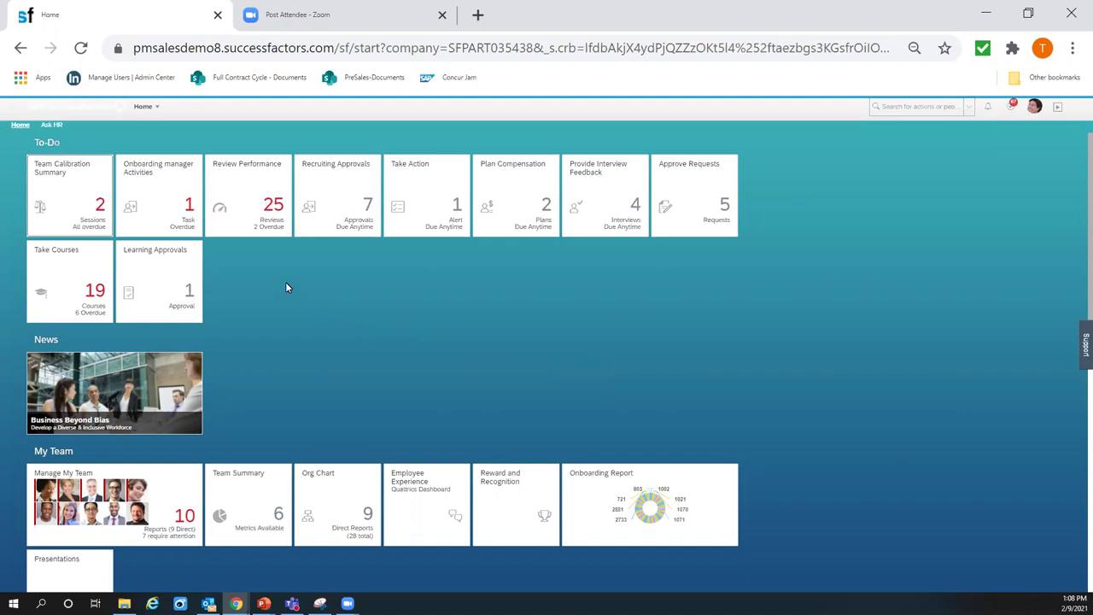
# Step: Open the signed-in employee's profile in Employee Files and go to its Compensation section
pyautogui.click(151, 110)
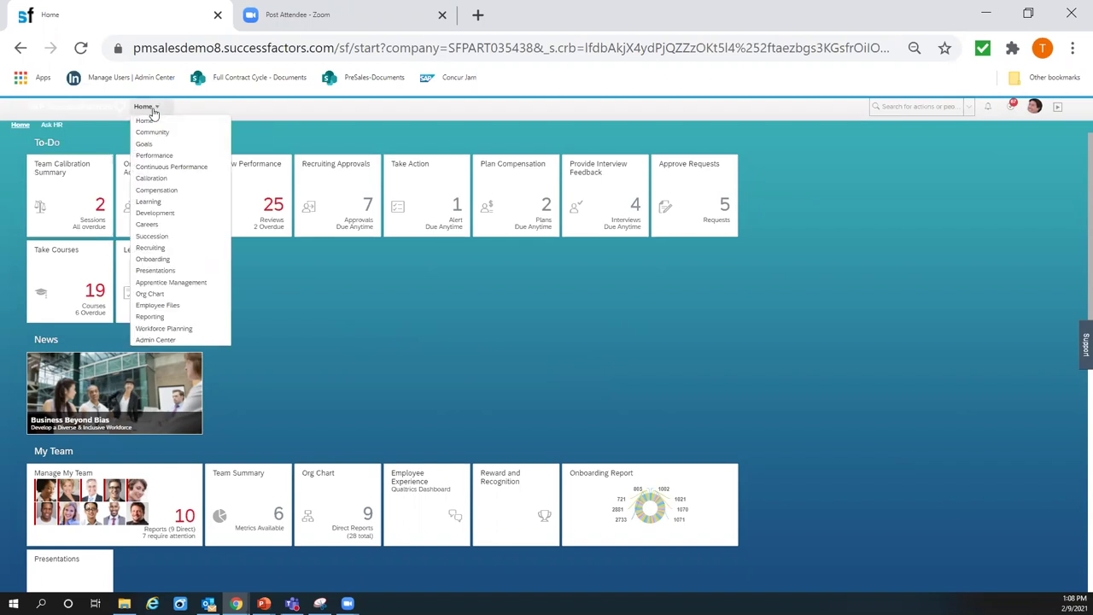
pyautogui.click(188, 311)
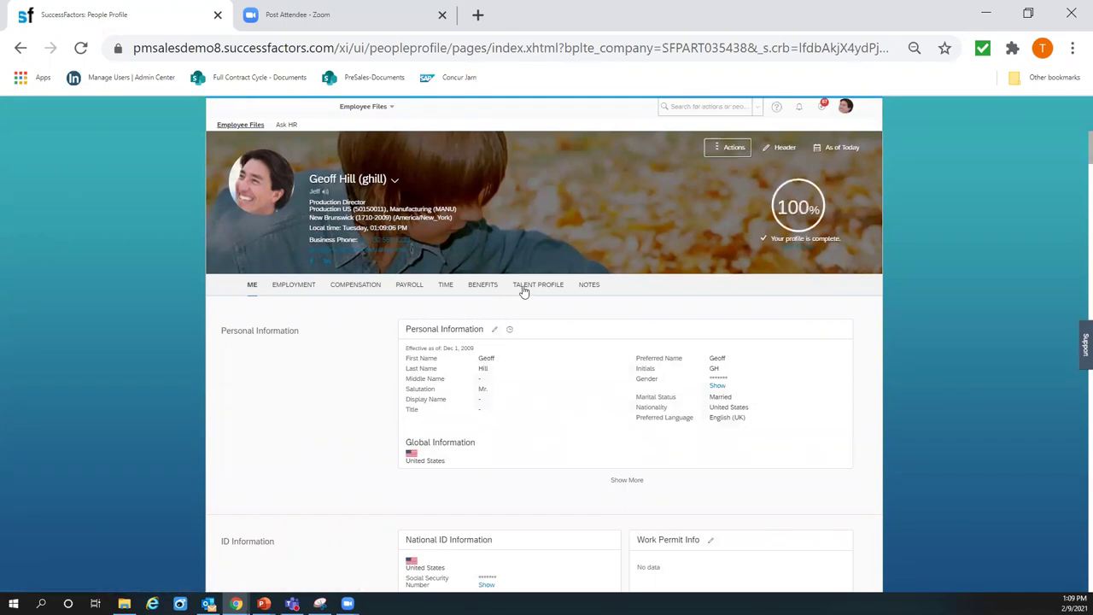
pyautogui.click(366, 292)
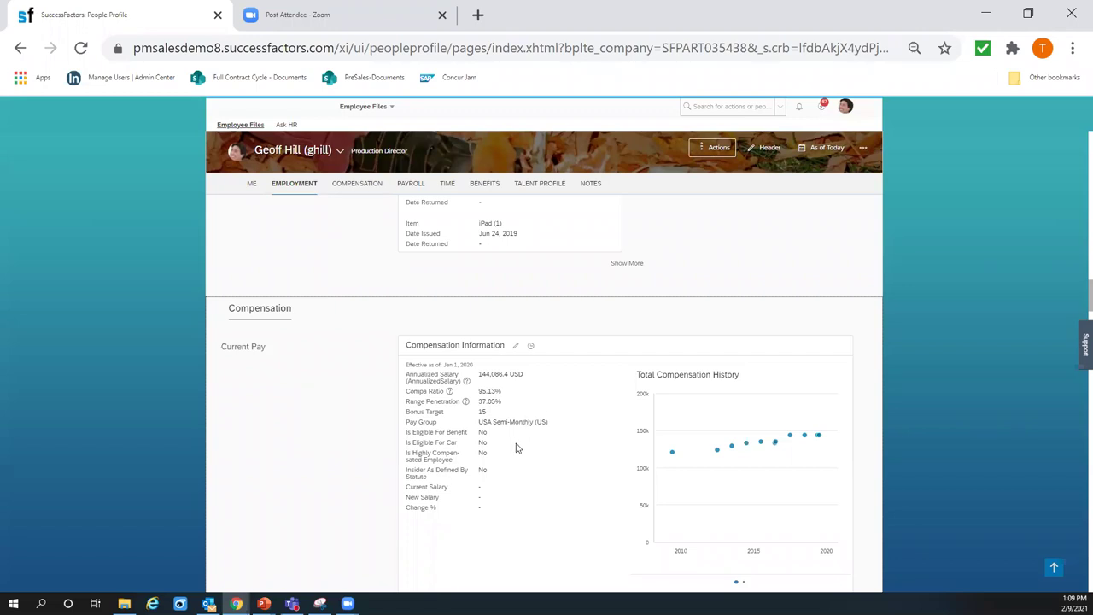
# Step: Review the profile's compensation details, view the 2018 Annual Salary, Equity personal combined statement, and return to the profile
pyautogui.moveTo(694, 478)
pyautogui.scroll(5, 579, 381)
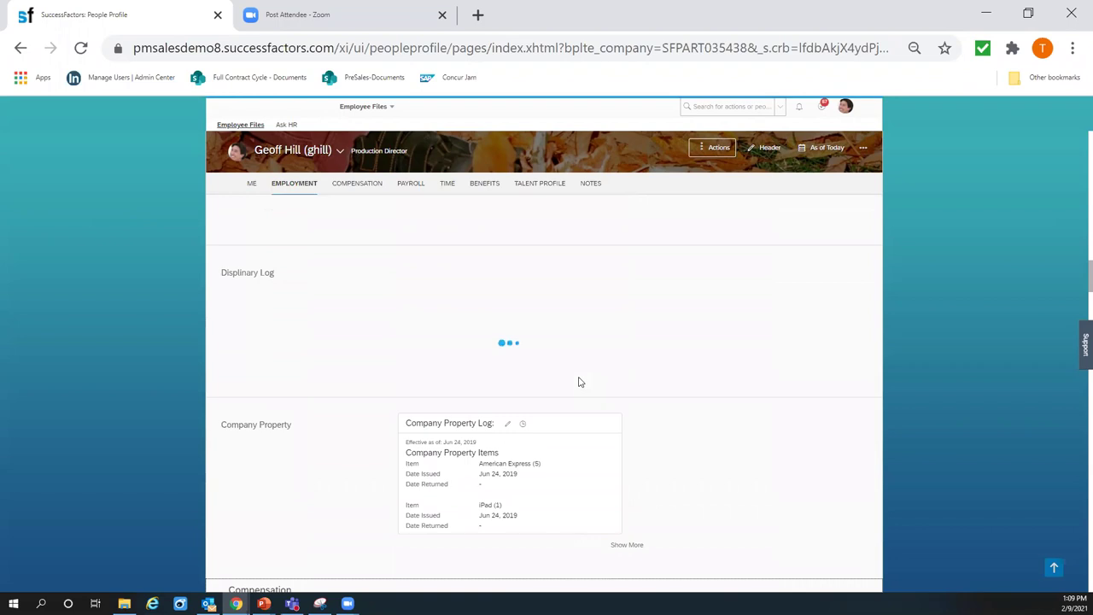
pyautogui.scroll(-7, 579, 381)
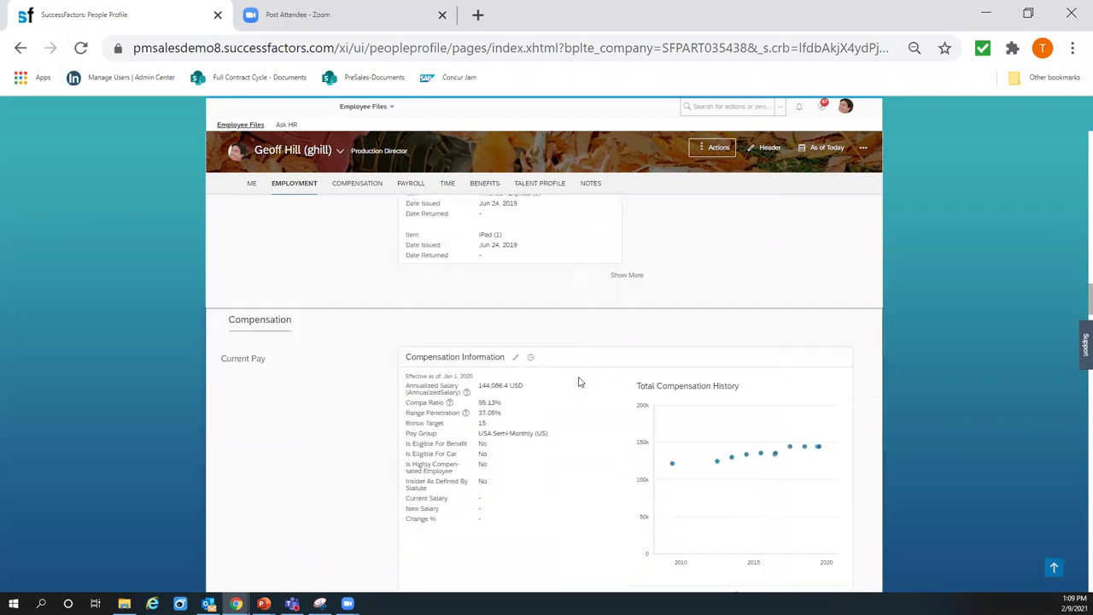
pyautogui.scroll(-3, 579, 381)
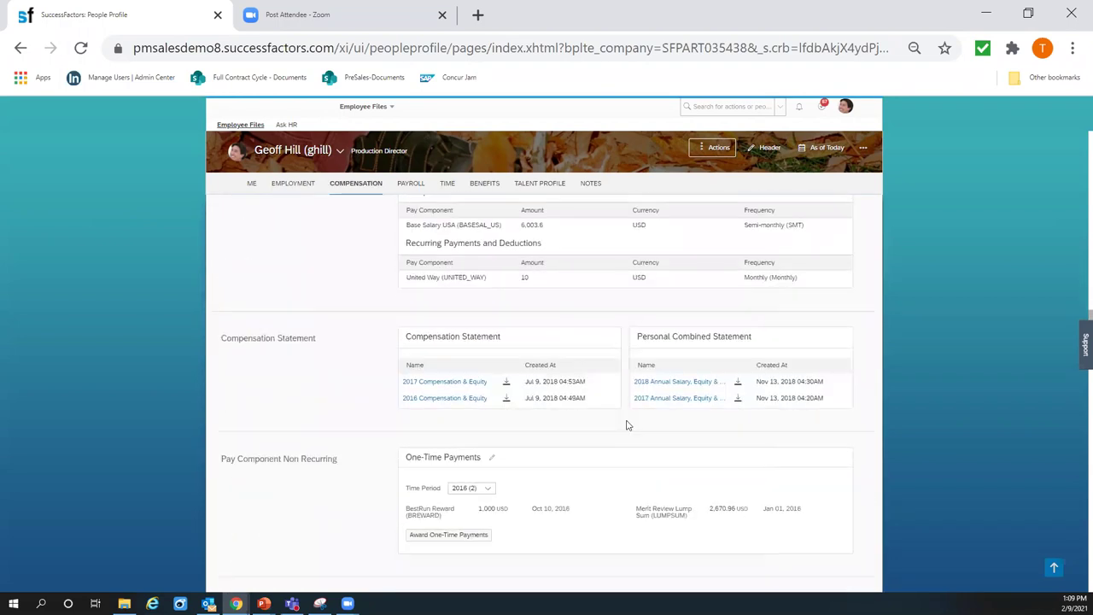
pyautogui.click(655, 389)
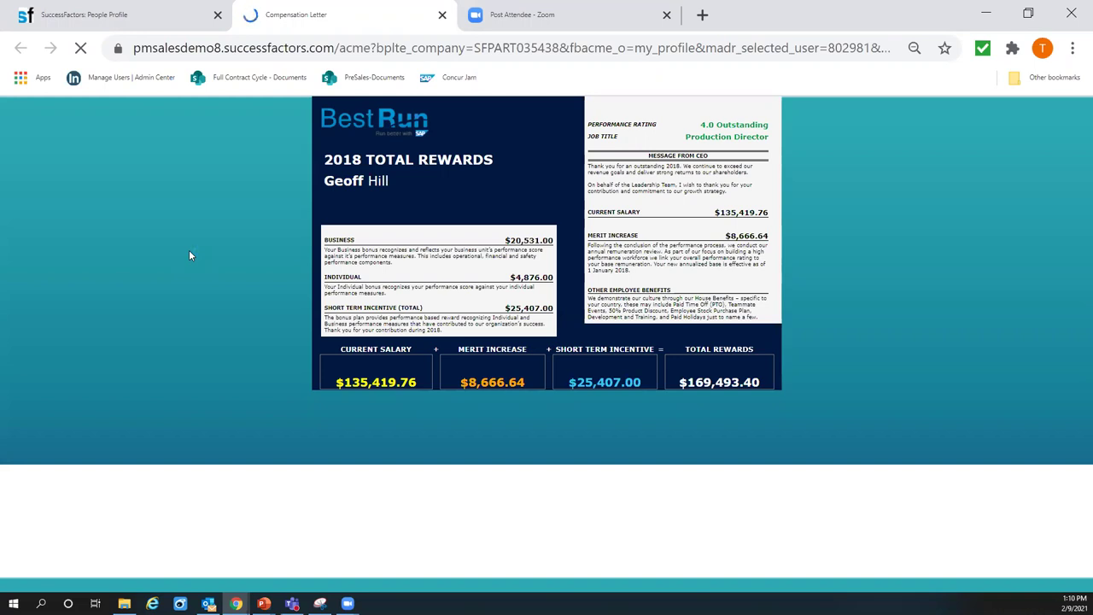
pyautogui.click(110, 17)
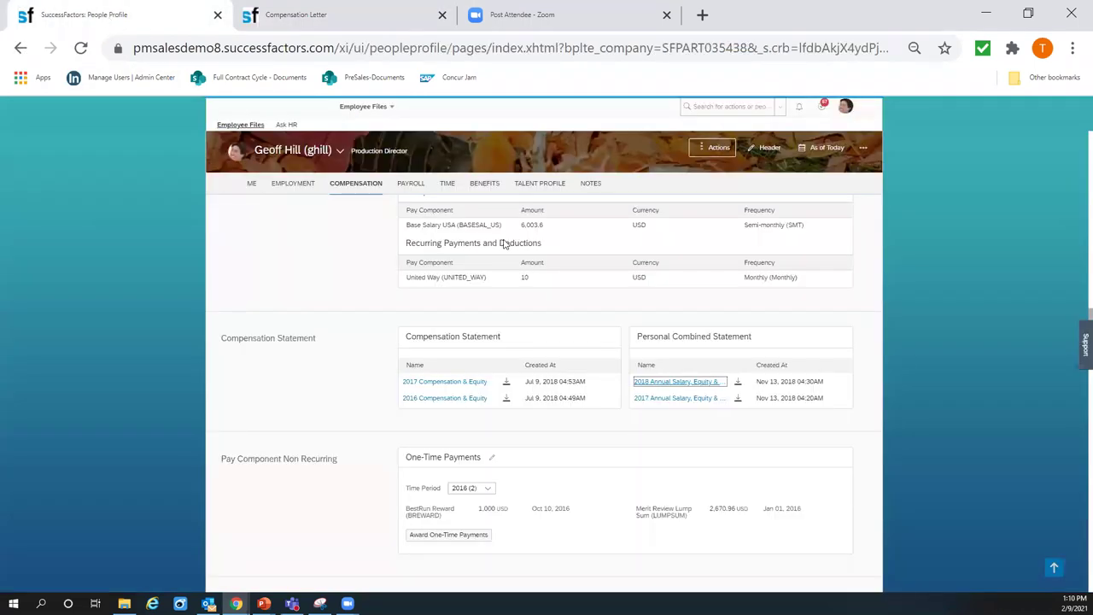
# Step: Open the Reward and Recognition page of the Compensation module
pyautogui.click(370, 109)
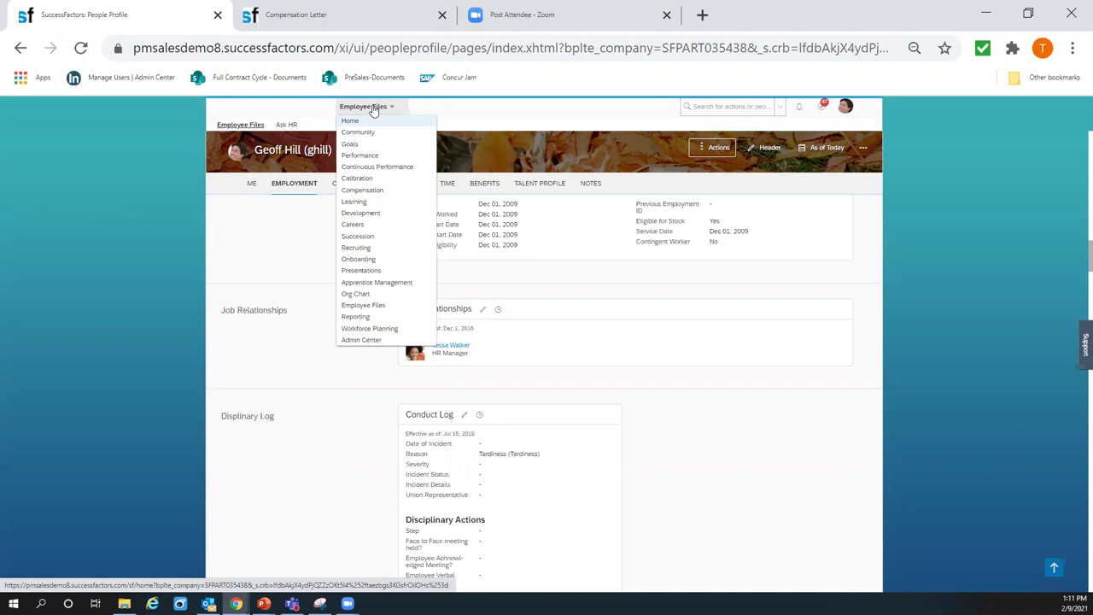
pyautogui.click(383, 193)
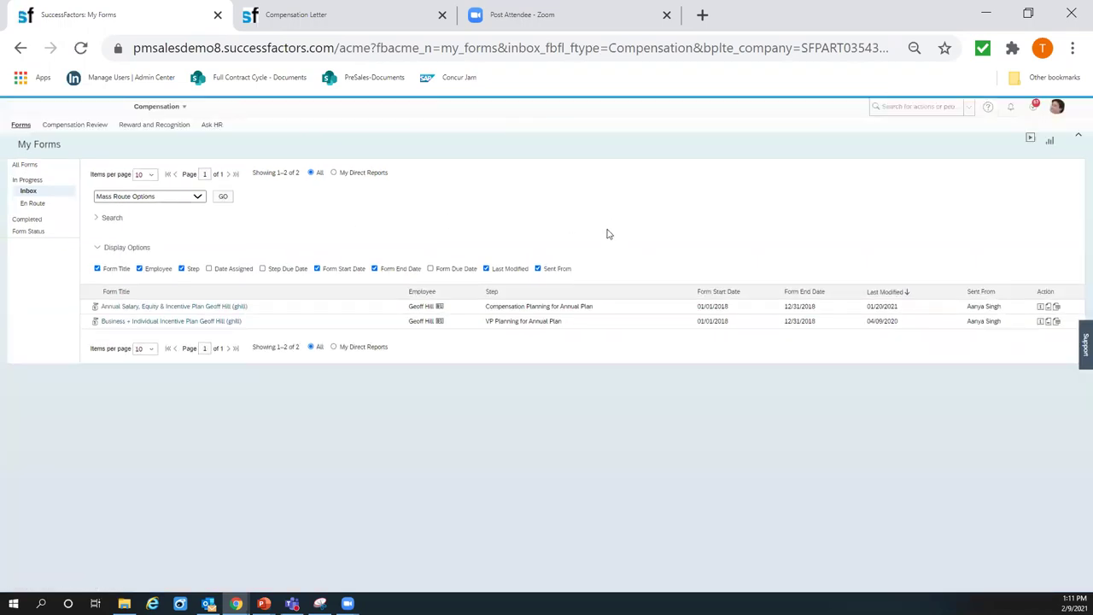
pyautogui.click(169, 126)
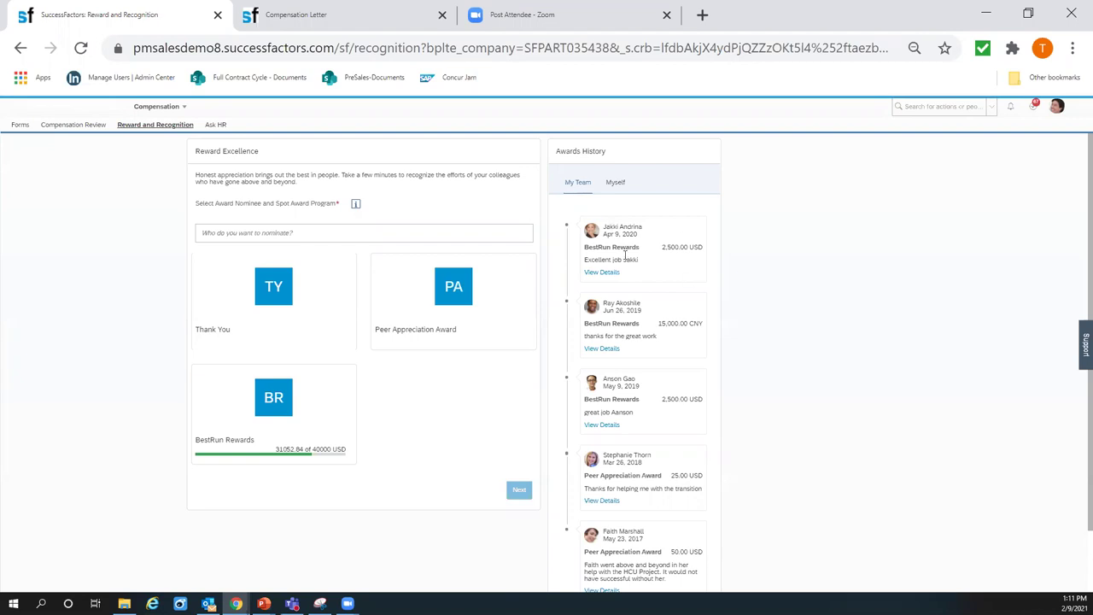
# Step: Review the team's awards history and switch it to the awards received by oneself
pyautogui.scroll(-1, 672, 367)
pyautogui.scroll(1, 637, 256)
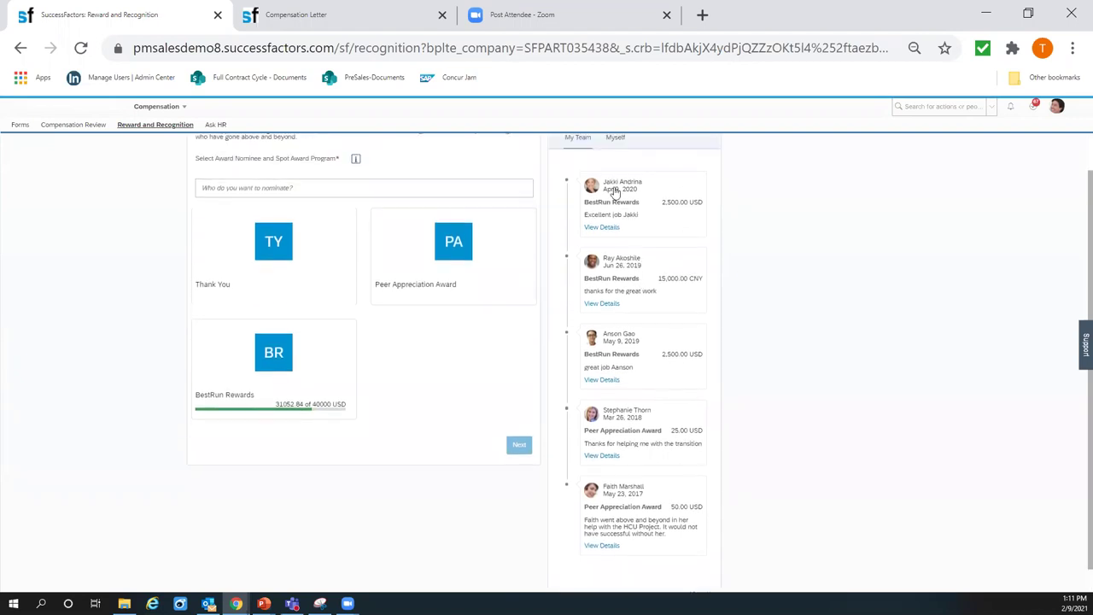
pyautogui.click(615, 183)
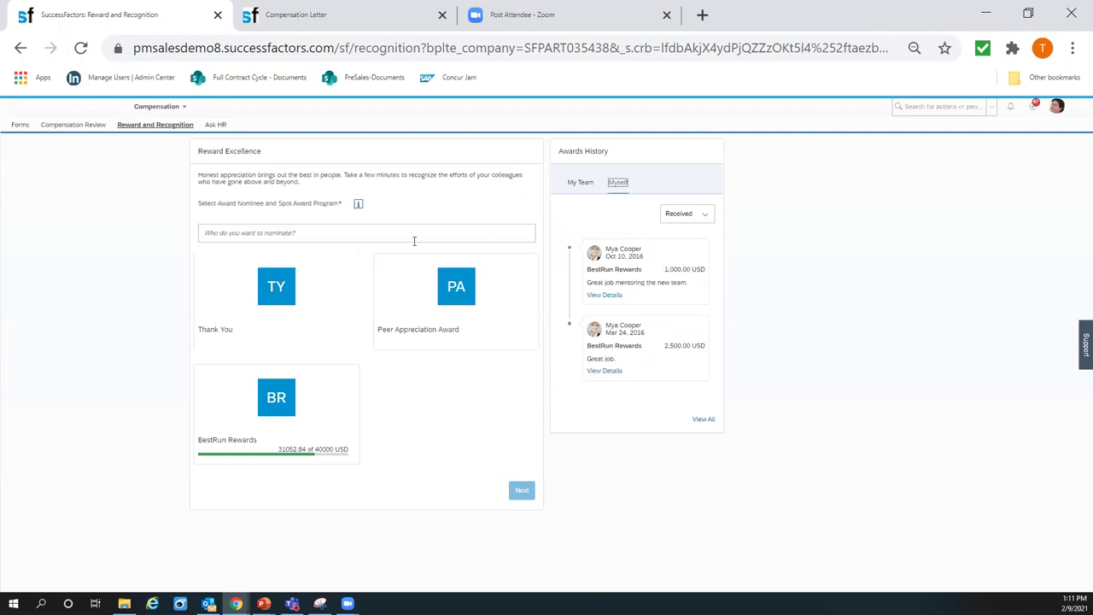
# Step: Nominate the administrator colleague for a spot award under the BestRun Rewards program and continue to the company values
pyautogui.click(326, 234)
pyautogui.click(326, 233)
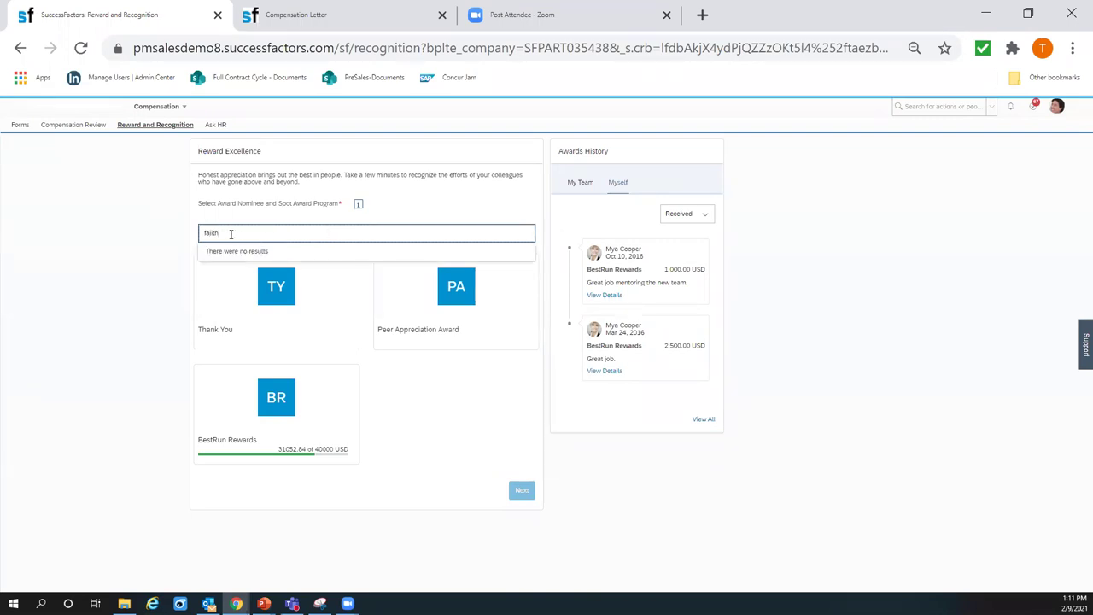
pyautogui.press('BackSpace')
pyautogui.write('ith')
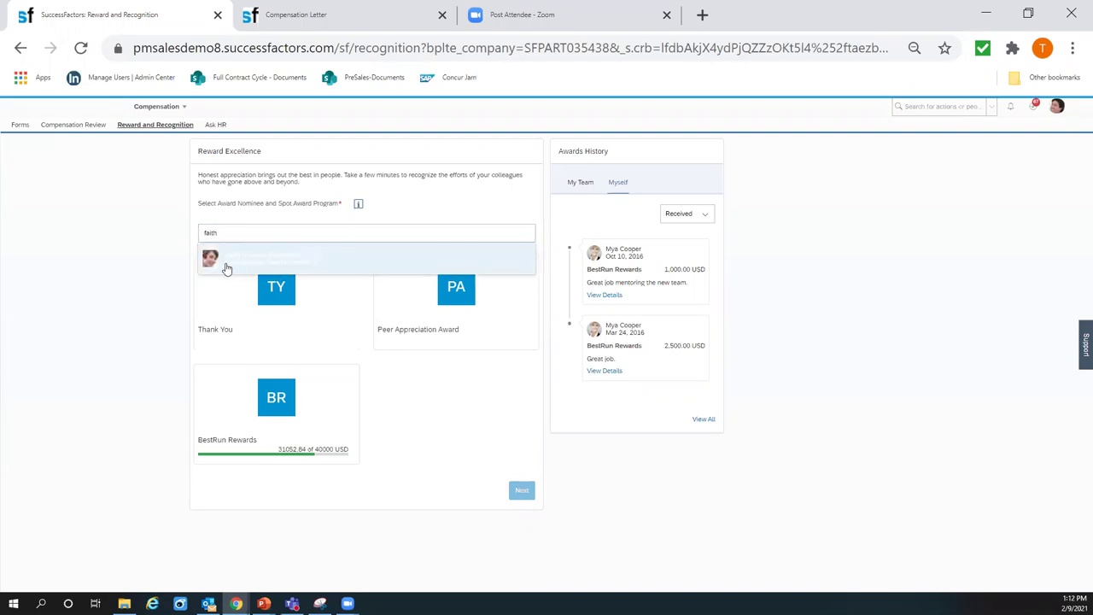
pyautogui.click(227, 265)
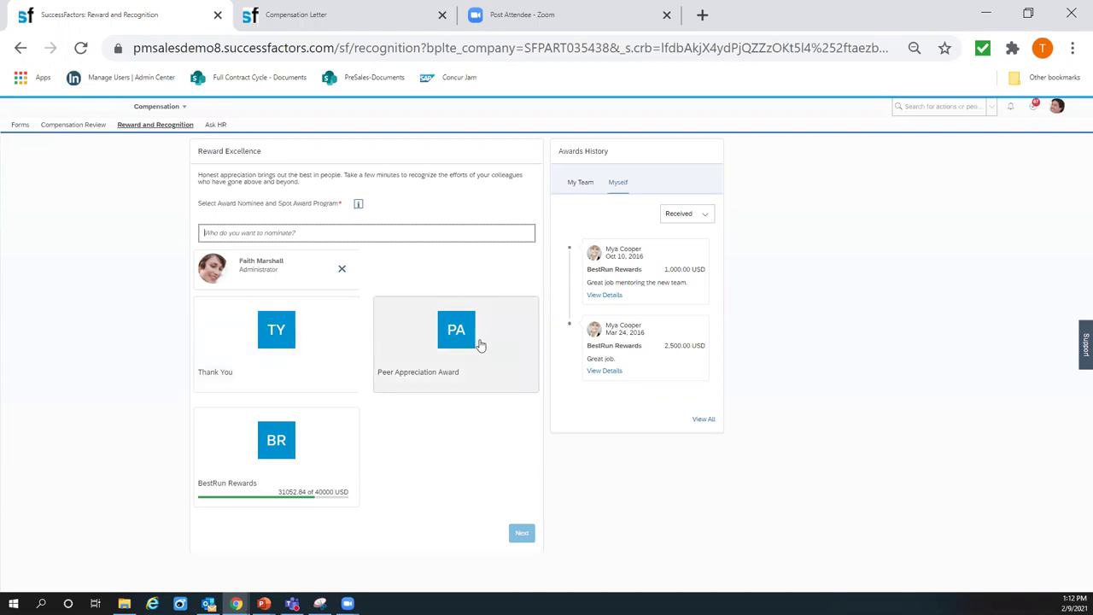
pyautogui.click(284, 475)
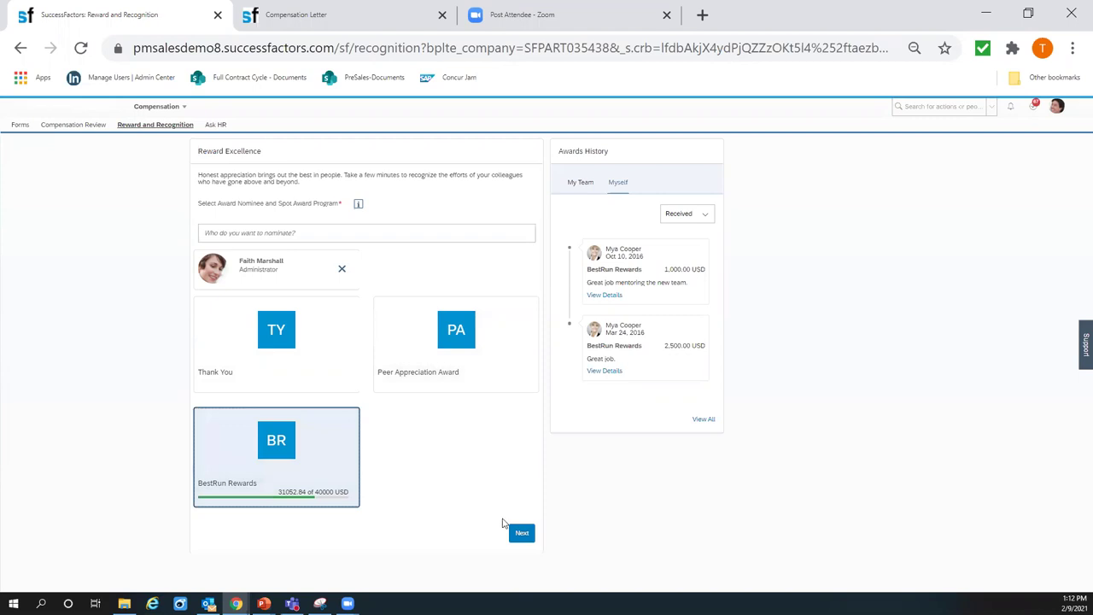
pyautogui.click(523, 533)
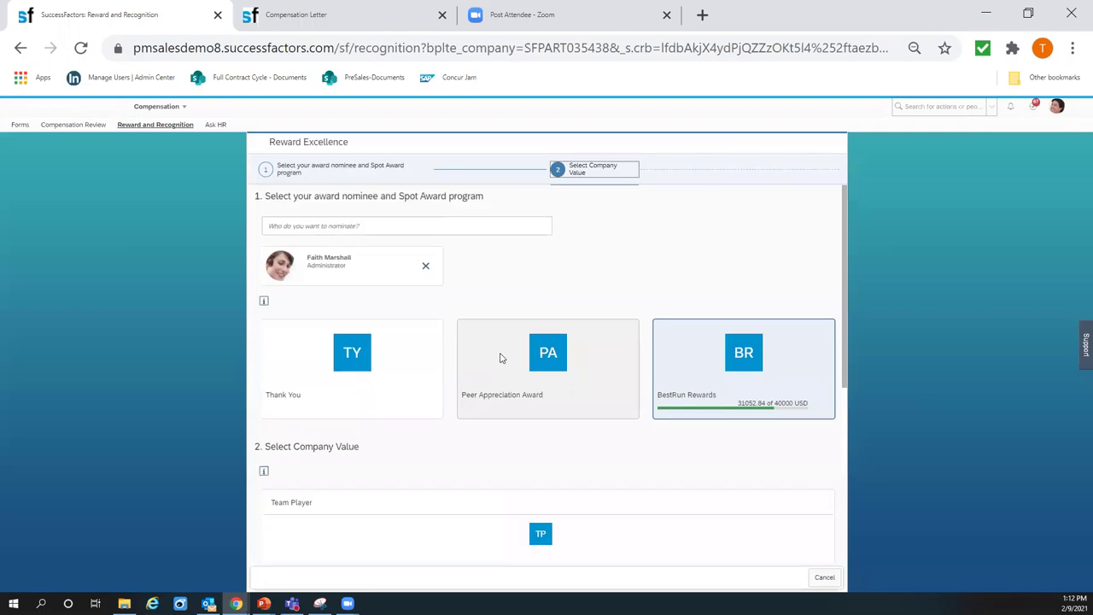
# Step: Select Customer Success as the award's company value and continue to the award levels
pyautogui.scroll(3, 561, 440)
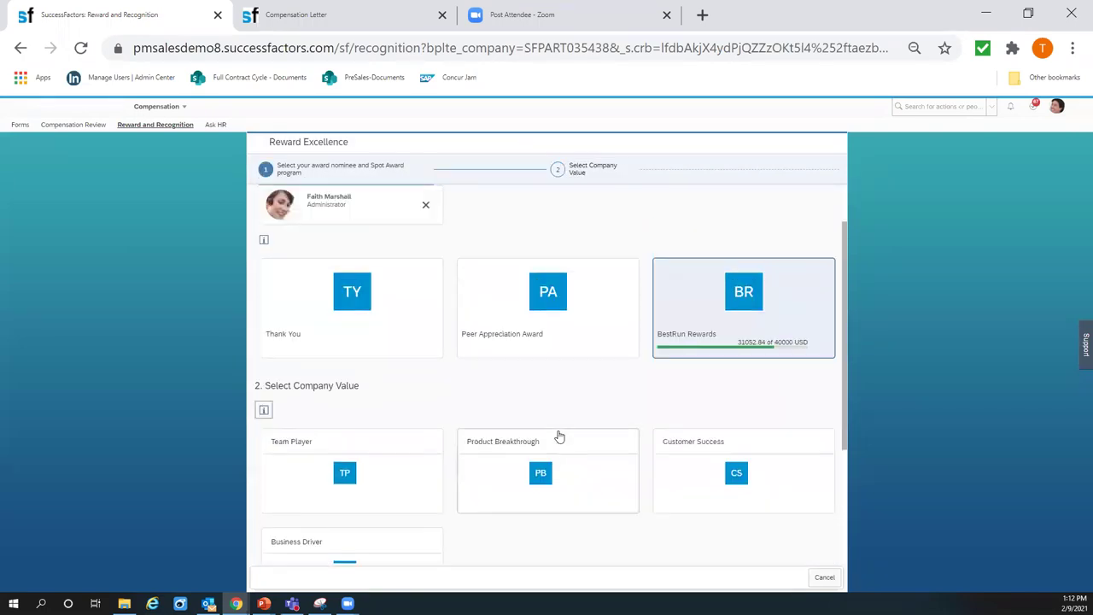
pyautogui.scroll(-3, 560, 436)
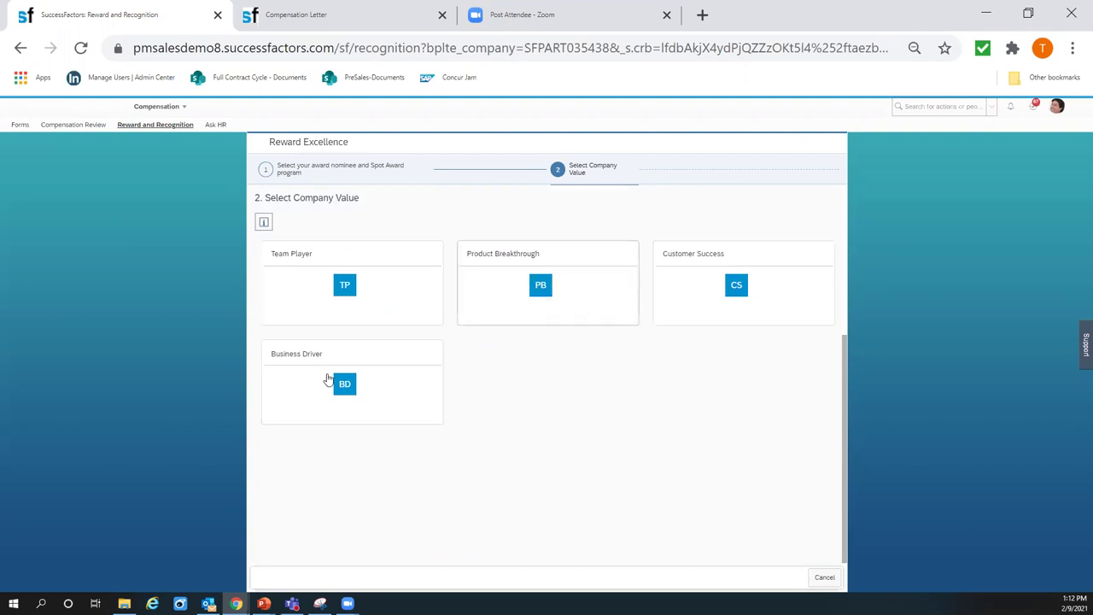
pyautogui.click(708, 298)
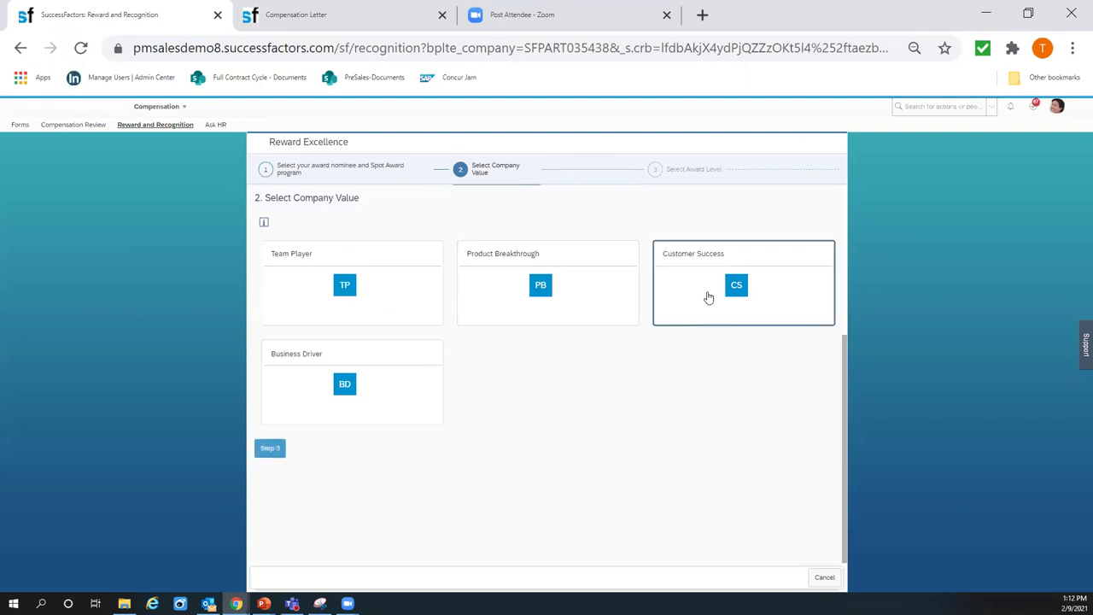
pyautogui.click(271, 445)
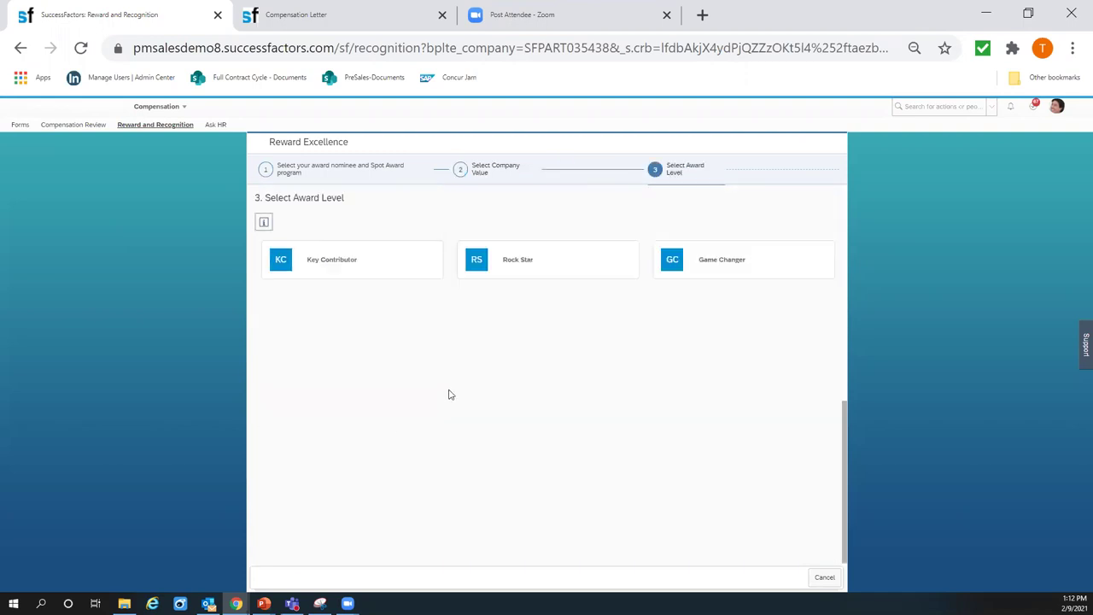
# Step: Choose the Rock Star award level and continue to the award amount
pyautogui.click(389, 277)
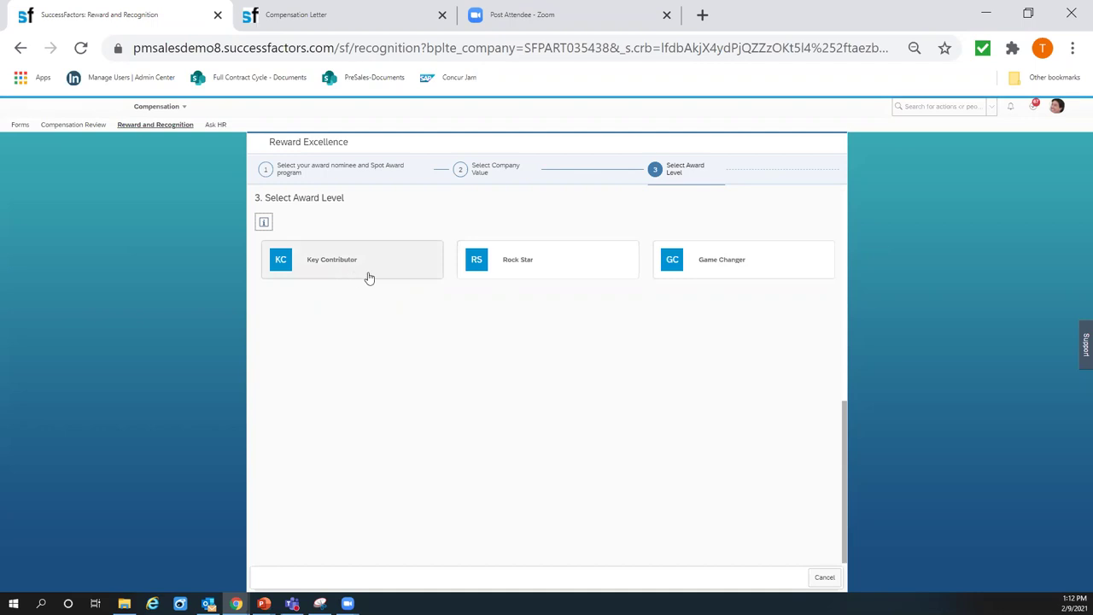
pyautogui.click(533, 274)
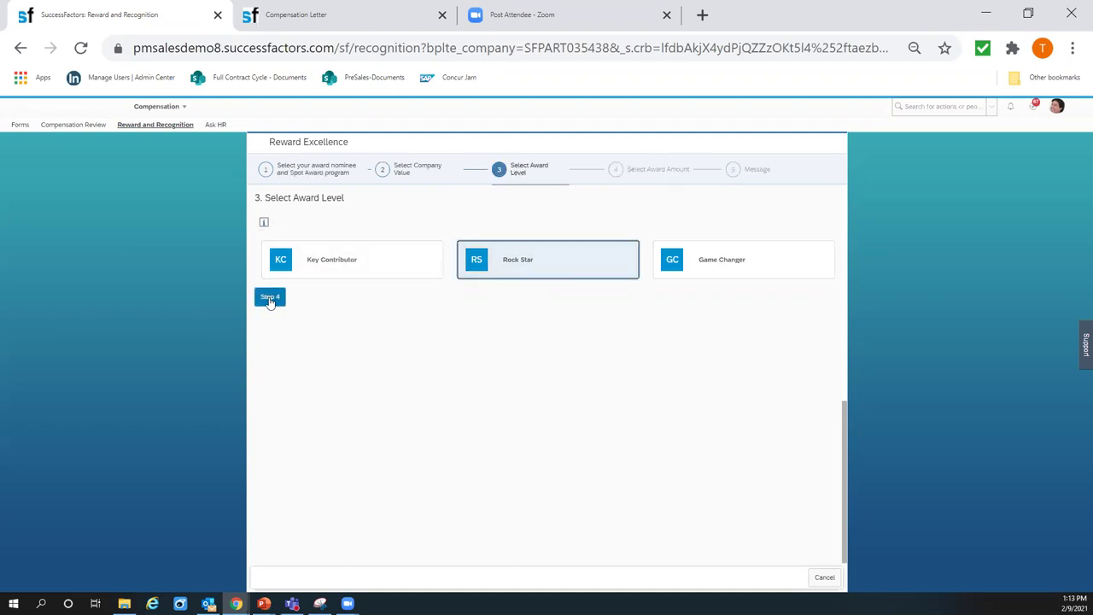
pyautogui.click(270, 299)
# Step: Look through the award amount options, keep 2500 USD for the nominee, and continue to the message
pyautogui.click(312, 268)
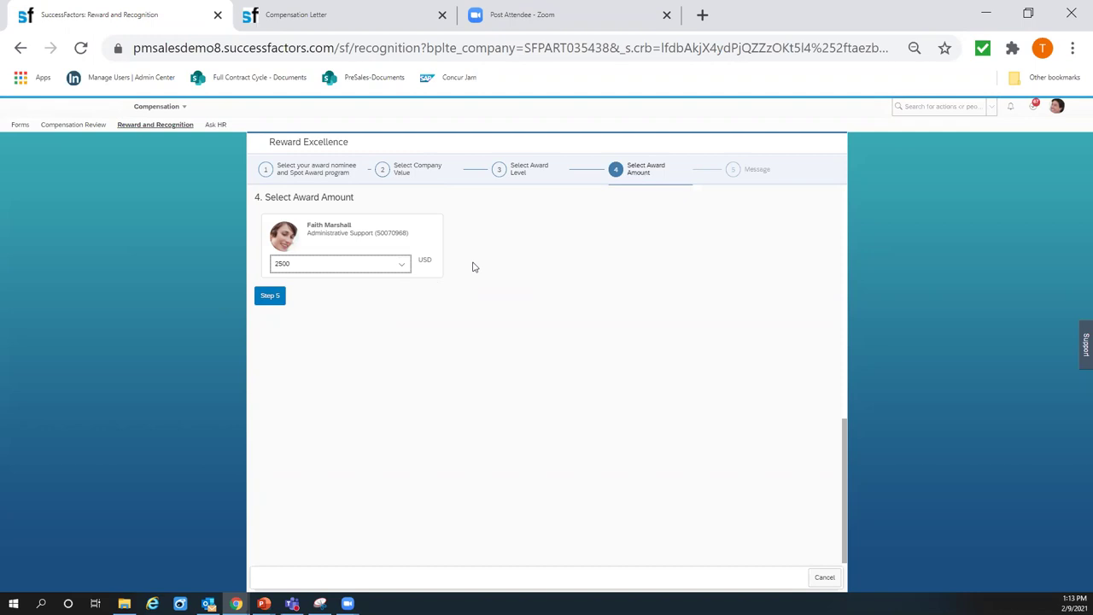
pyautogui.click(401, 265)
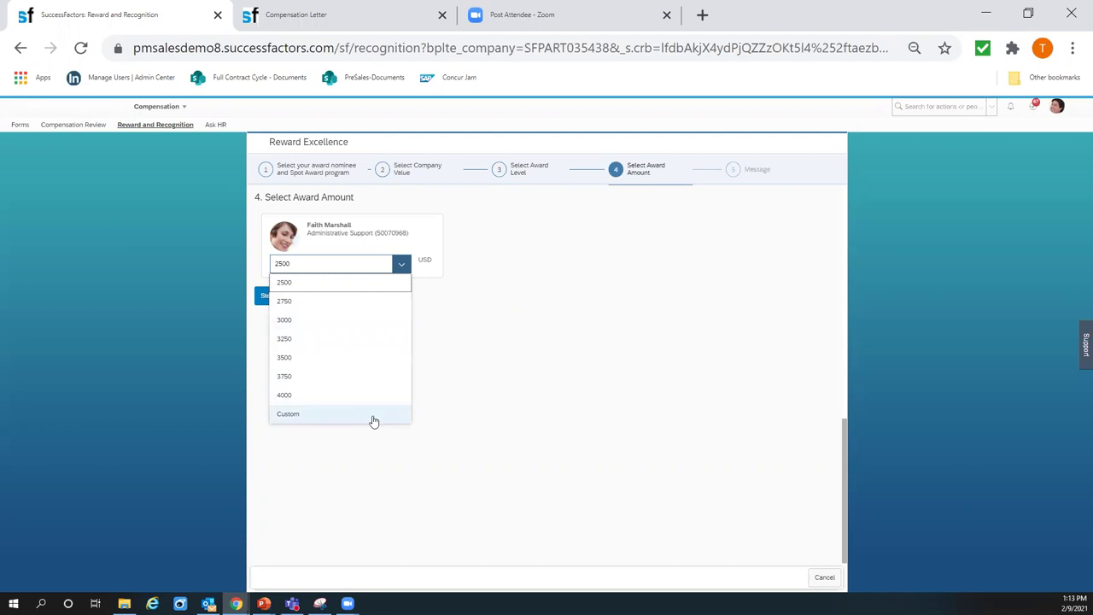
pyautogui.click(400, 265)
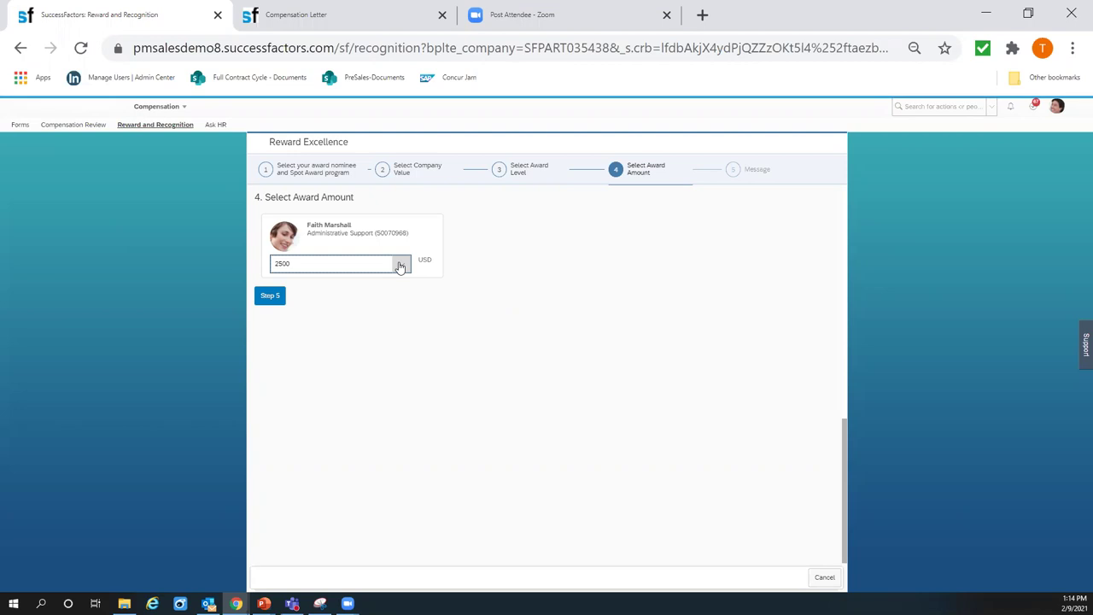
pyautogui.click(270, 305)
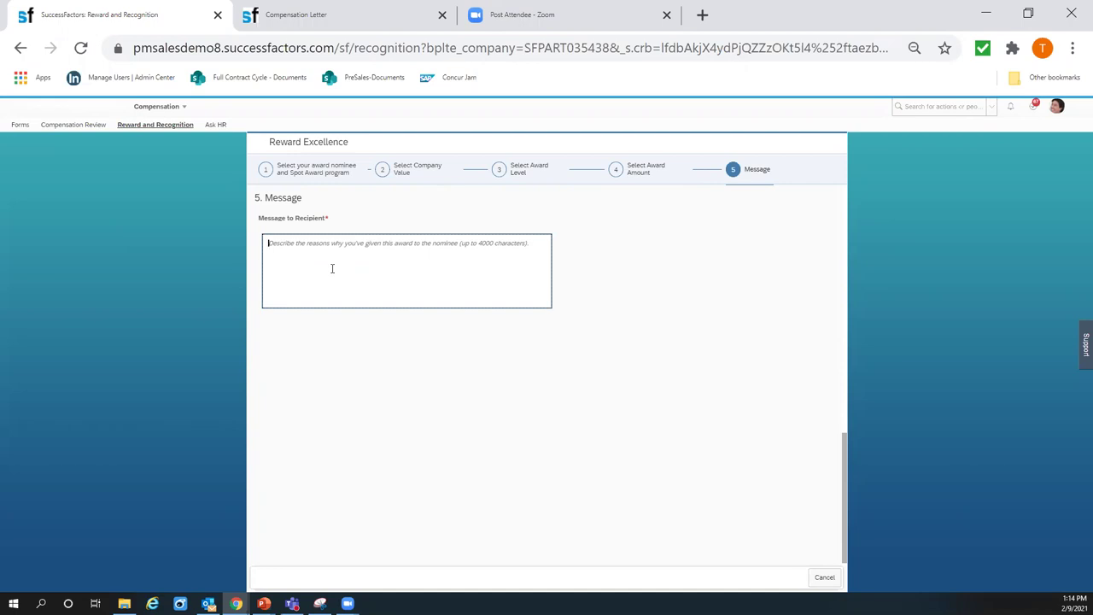
# Step: Write the message to the recipient: "As always you go above and beyond and prove your a rock star"
pyautogui.write('As alwa')
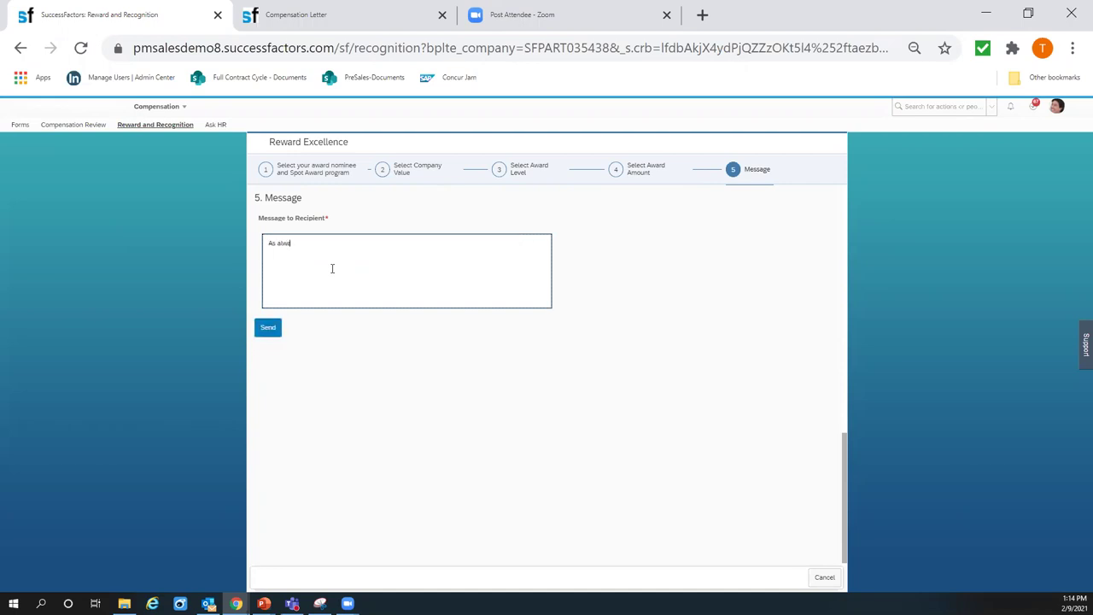
pyautogui.write('ys you go above and beyond and prove you')
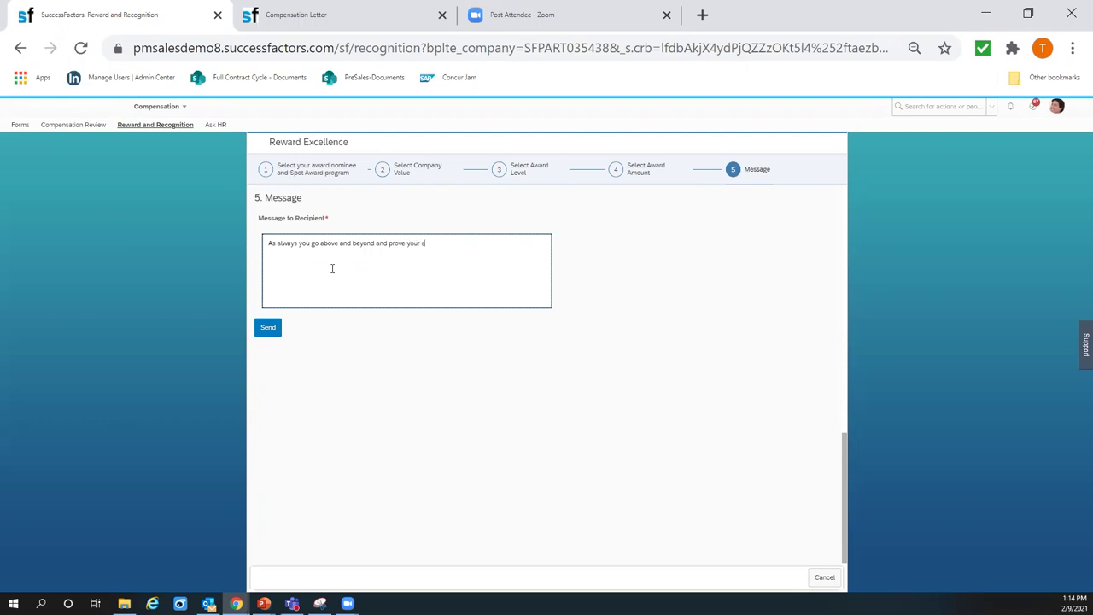
pyautogui.write('r a rock star')
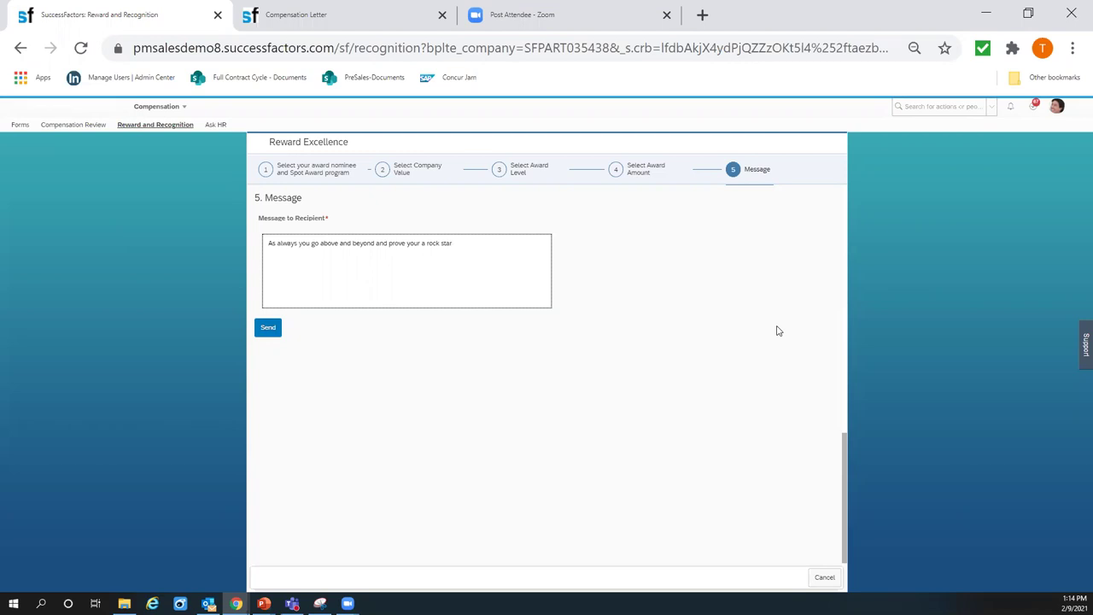
# Step: Return to the award program choices in the nomination form and examine the BestRun Rewards budget
pyautogui.scroll(15, 777, 331)
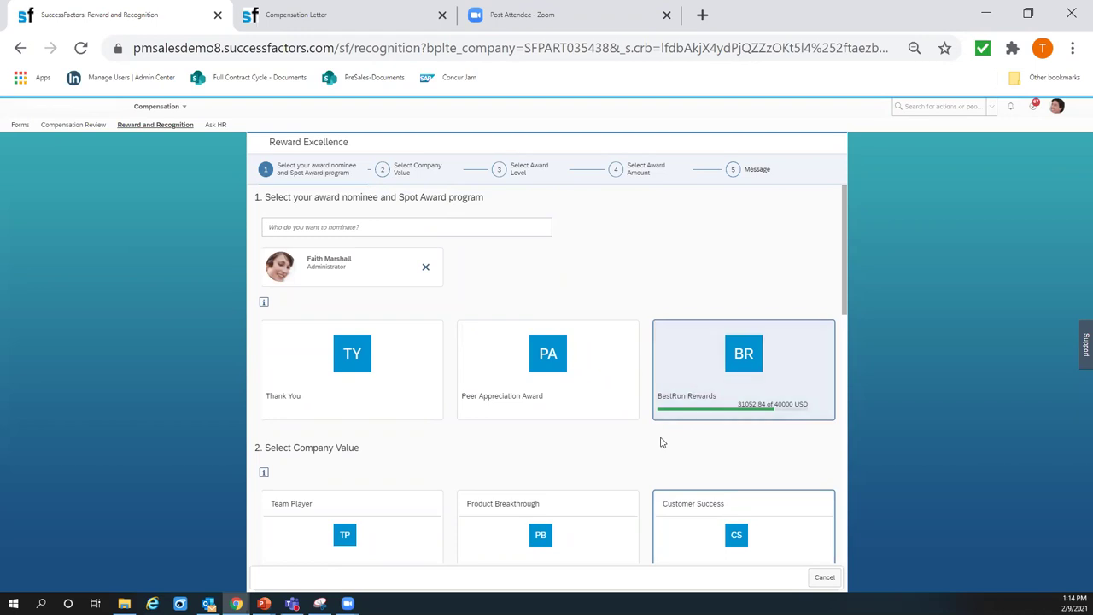
pyautogui.scroll(-1, 659, 441)
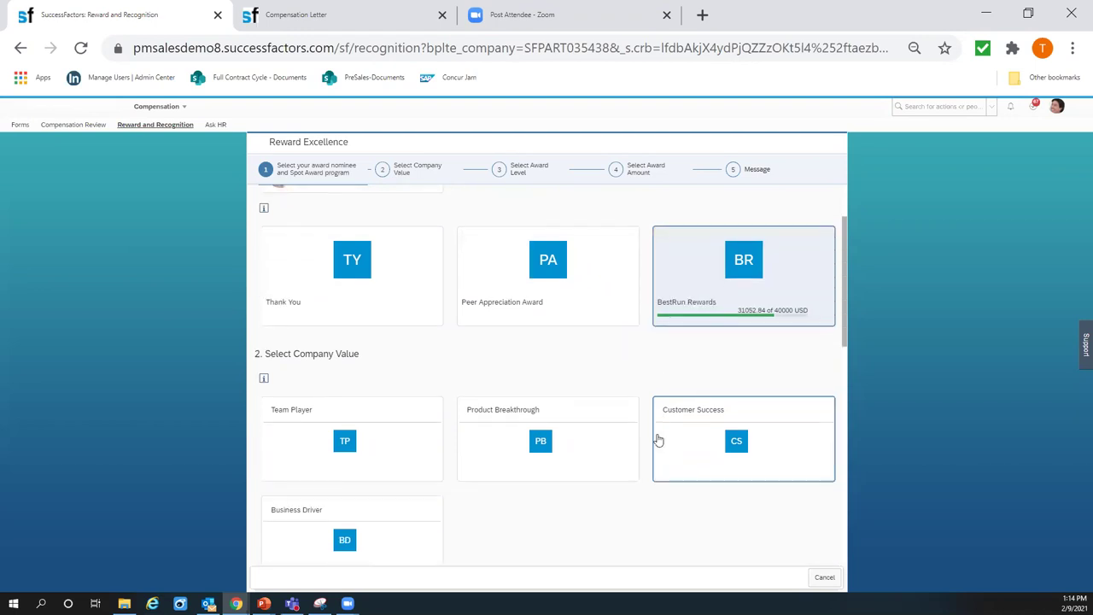
pyautogui.scroll(1, 659, 440)
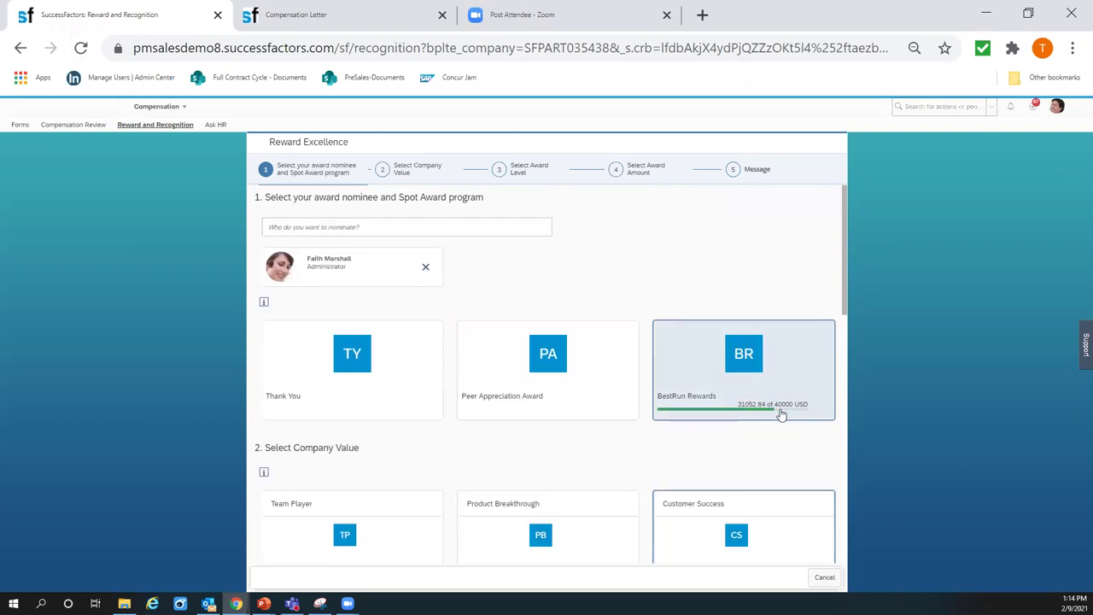
pyautogui.moveTo(785, 413)
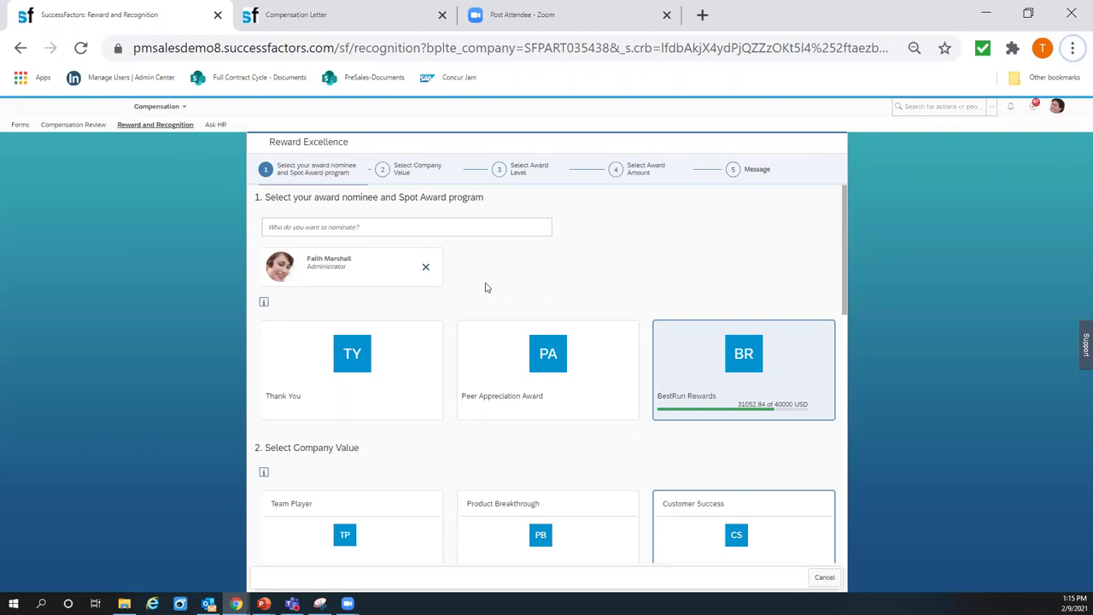
# Step: Review the nomination's company value, award level and amount selections, and switch to the Compensation Features slide
pyautogui.scroll(-2, 485, 287)
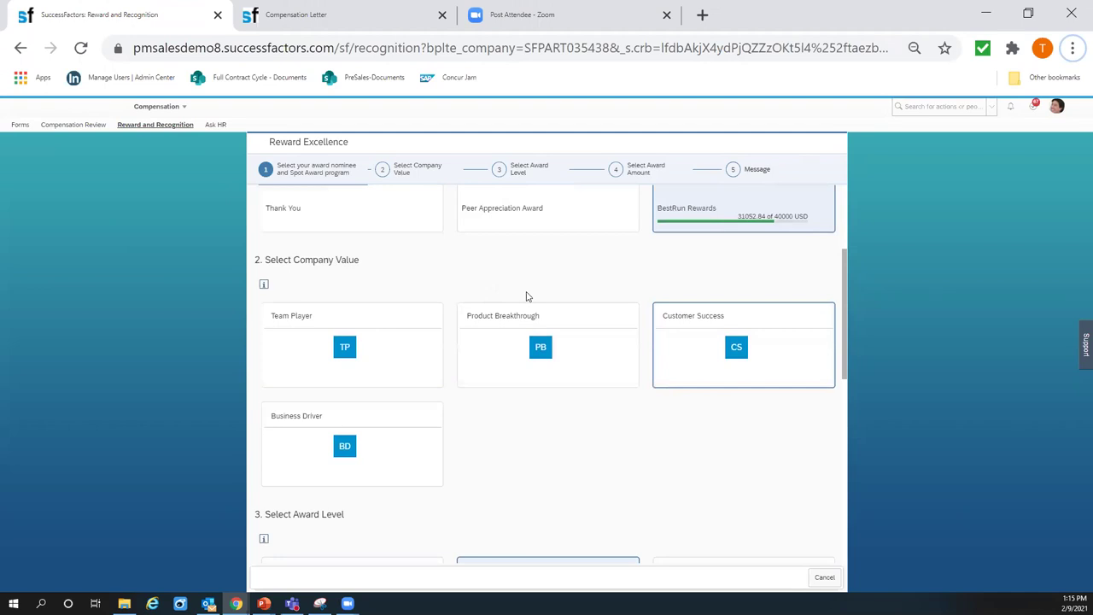
pyautogui.scroll(-2, 531, 293)
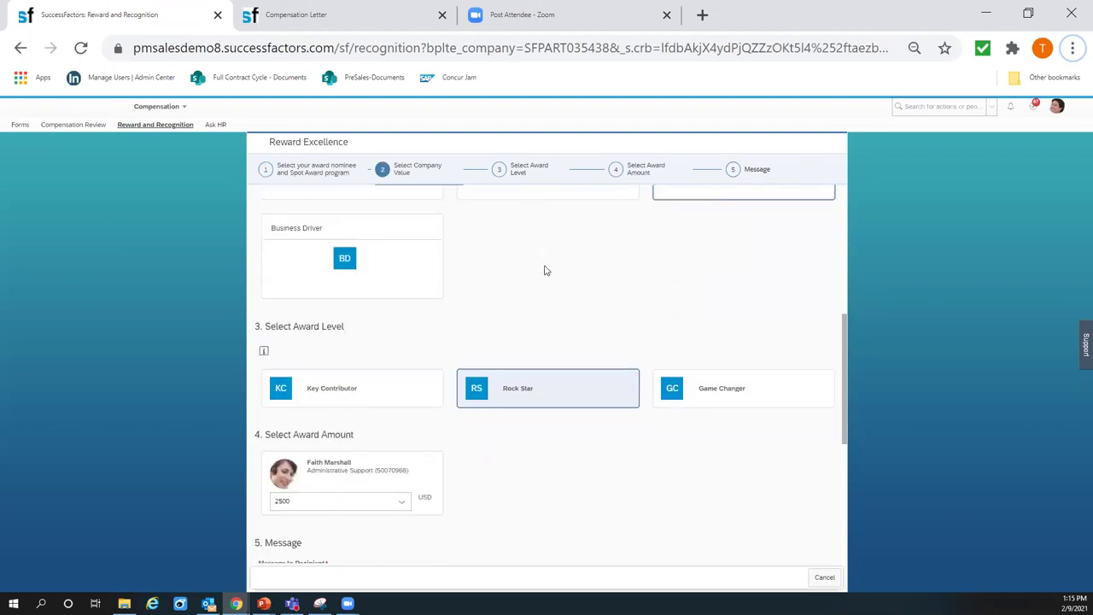
pyautogui.scroll(5, 545, 270)
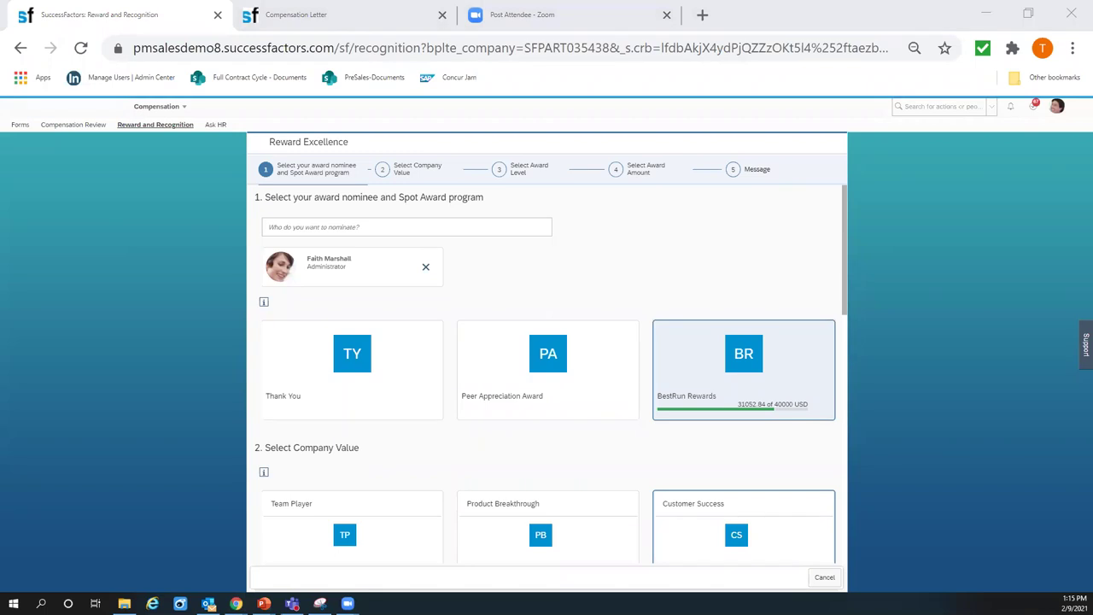
pyautogui.hotkey('alt', 'Tab')
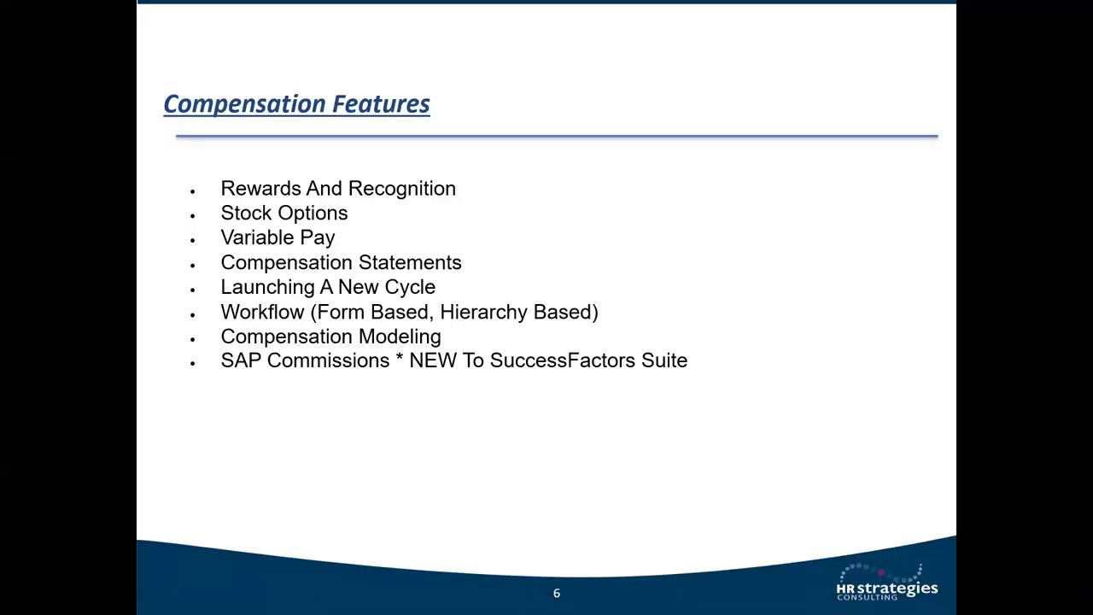
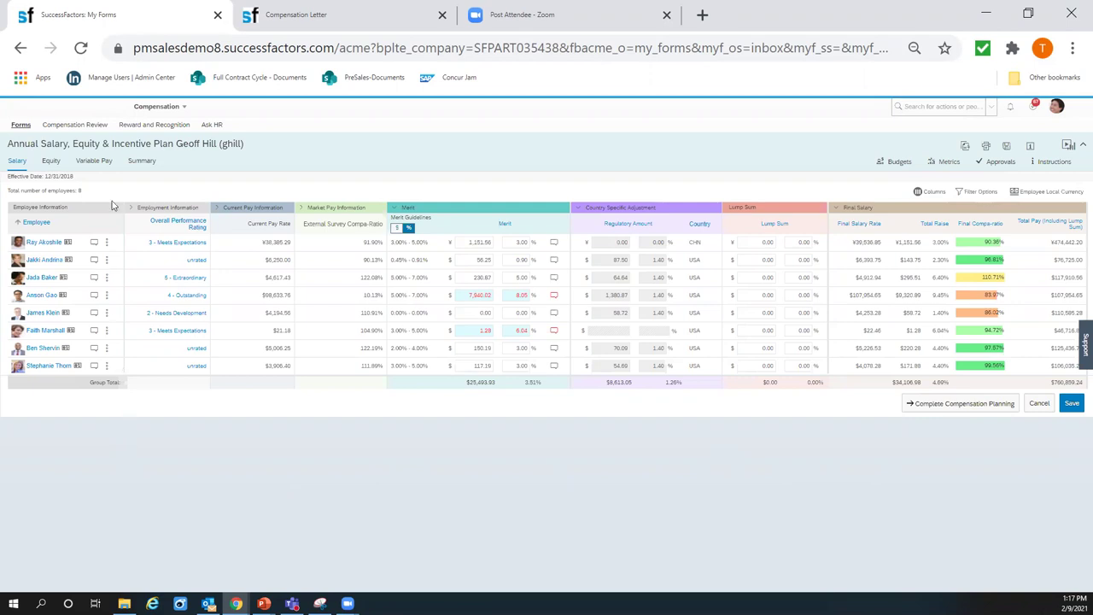
# Step: Examine the actions available for the first employee in the salary worksheet and the worksheet's currency view options
pyautogui.click(106, 347)
pyautogui.click(101, 242)
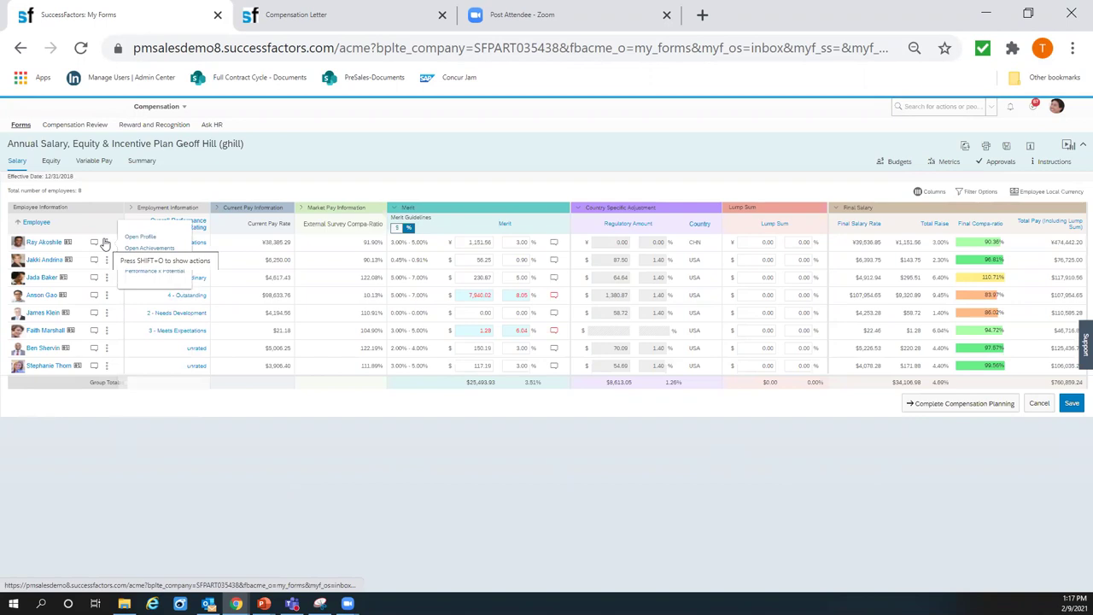
pyautogui.click(107, 244)
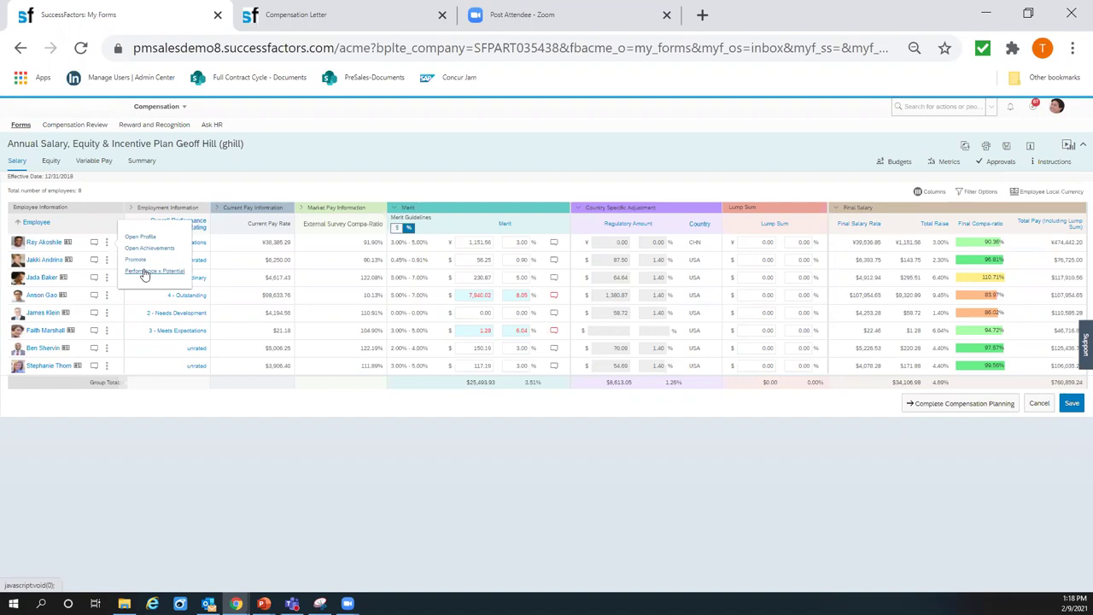
pyautogui.click(202, 400)
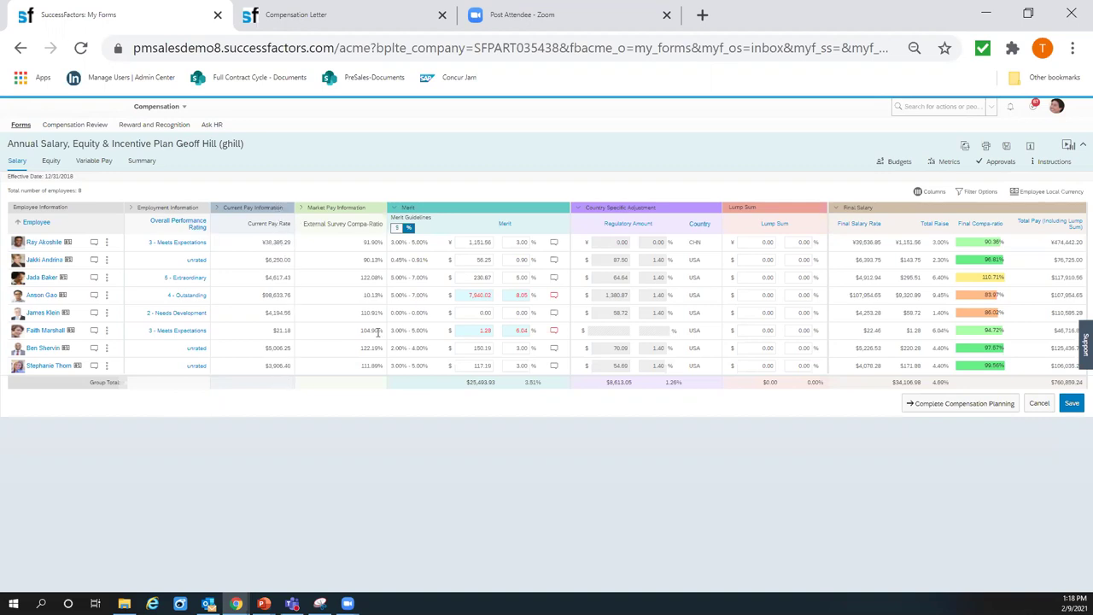
pyautogui.click(1041, 193)
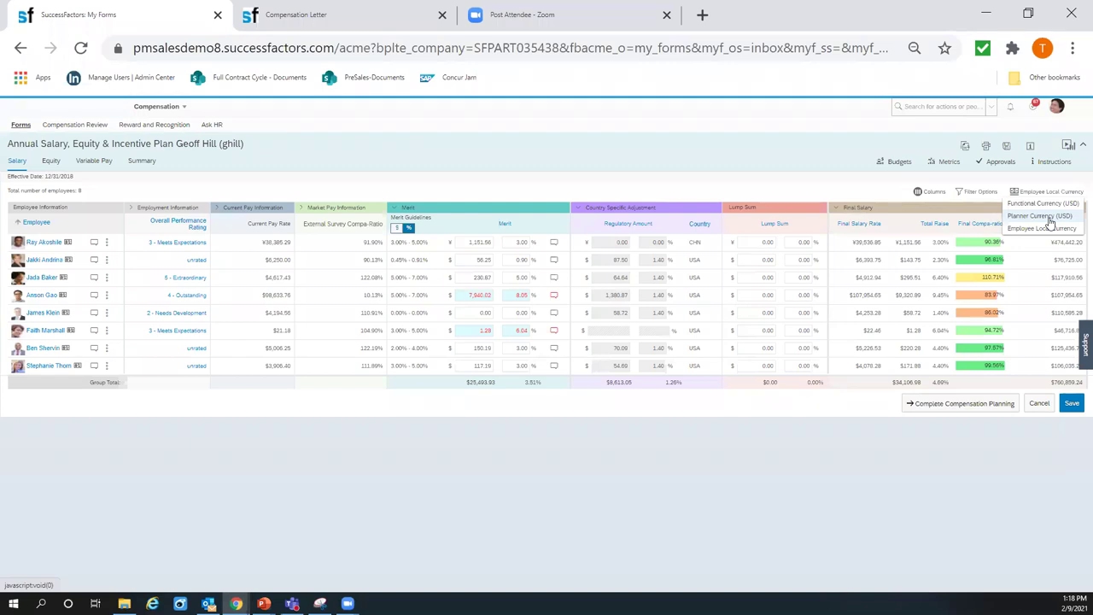
pyautogui.click(315, 181)
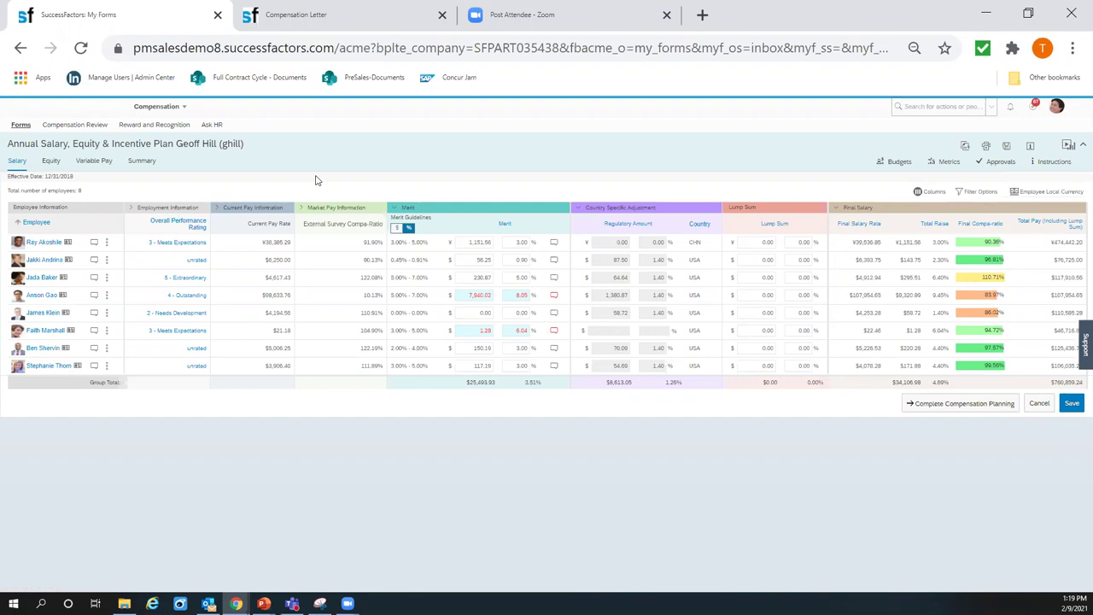
# Step: Examine the worksheet's budget summary placed above the table and the performance, pay matrix and merit increase metrics
pyautogui.click(896, 161)
pyautogui.moveTo(815, 173); pyautogui.dragTo(503, 107)
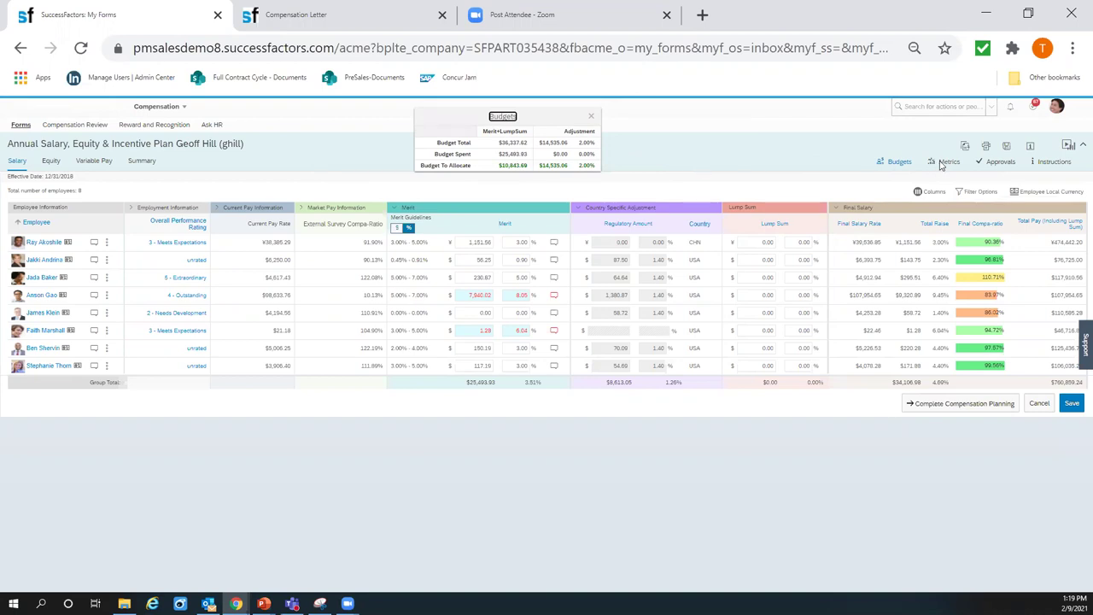
pyautogui.click(845, 200)
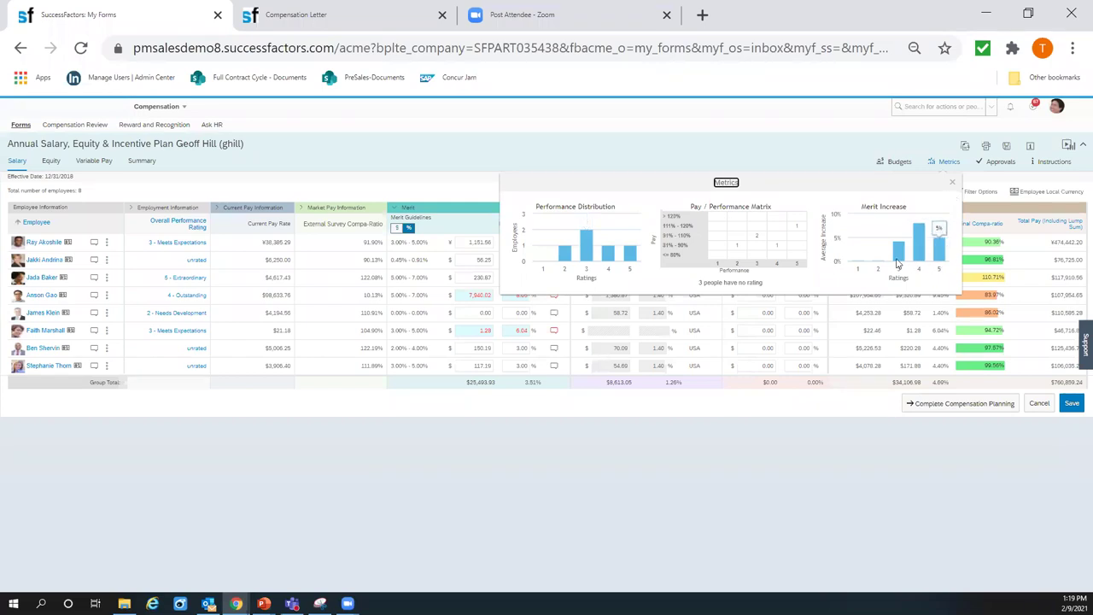
pyautogui.click(954, 185)
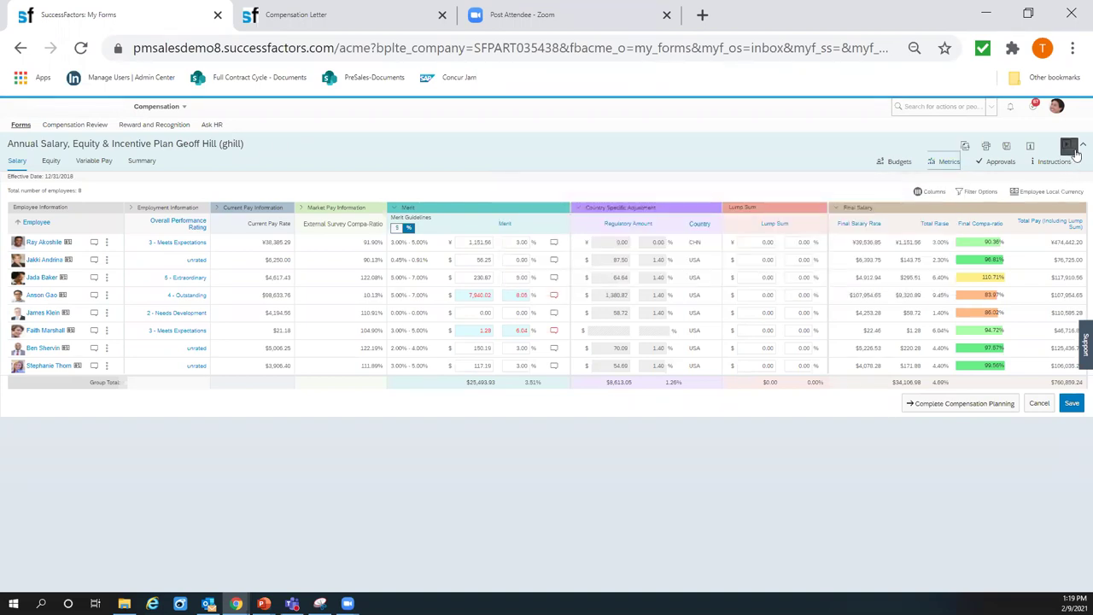
# Step: View the team's compensation insight charts and the Compensation Worksheet help video window, and close both
pyautogui.click(1069, 147)
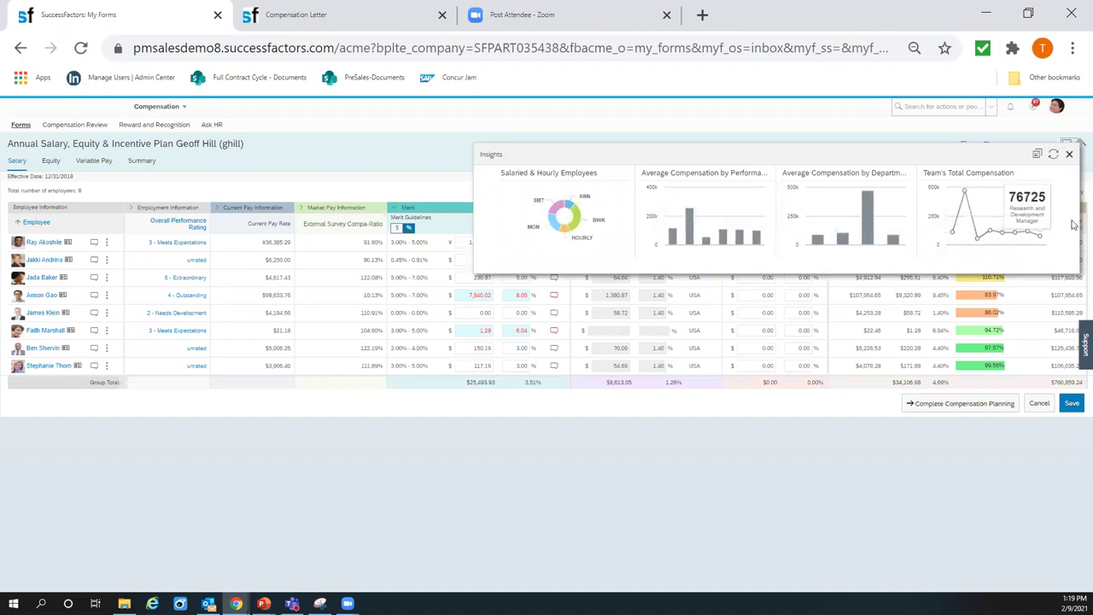
pyautogui.click(1072, 155)
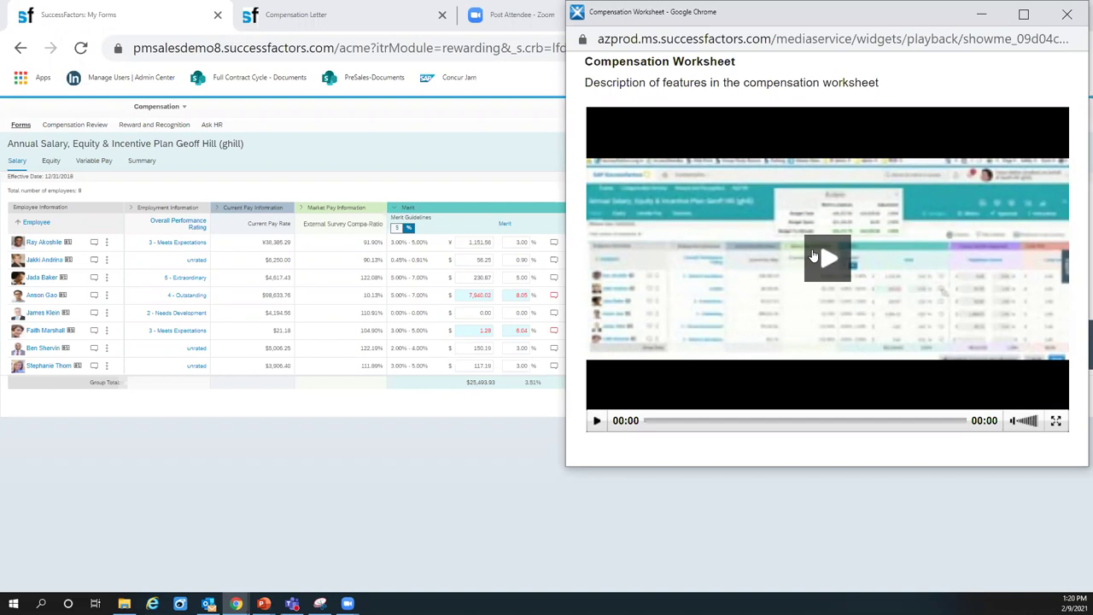
pyautogui.click(1069, 15)
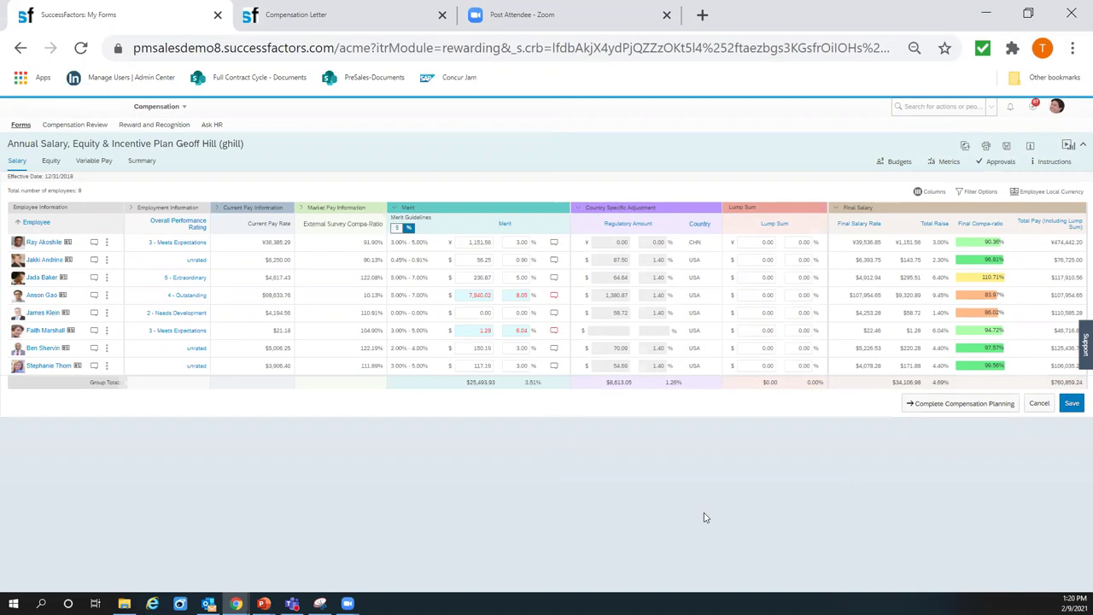
# Step: Expand the Employment Information column group and check the worksheet's filter options without applying a filter
pyautogui.click(106, 277)
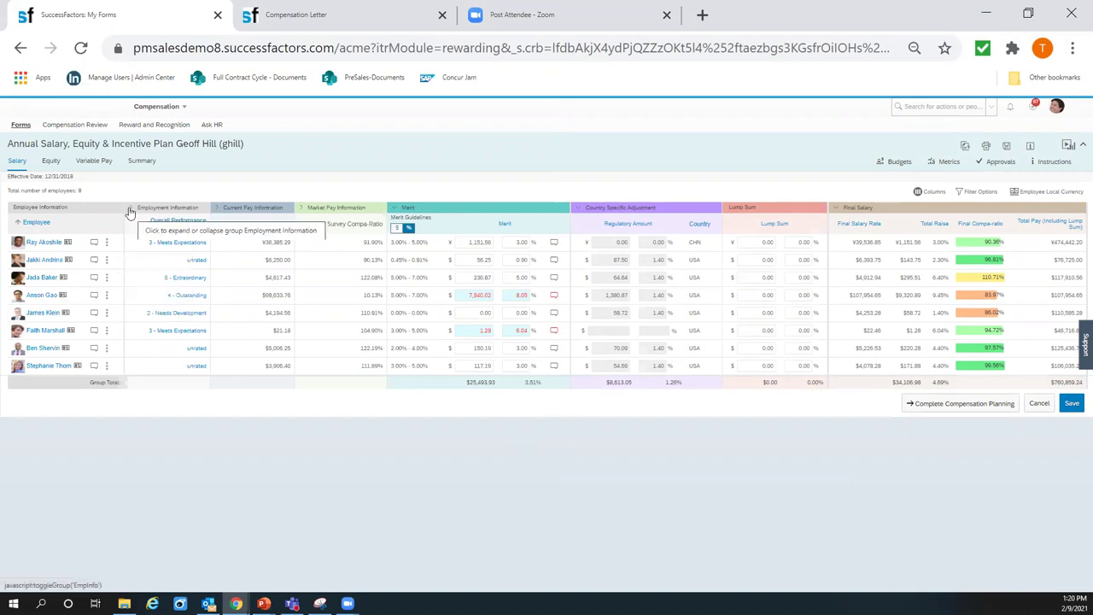
pyautogui.click(141, 209)
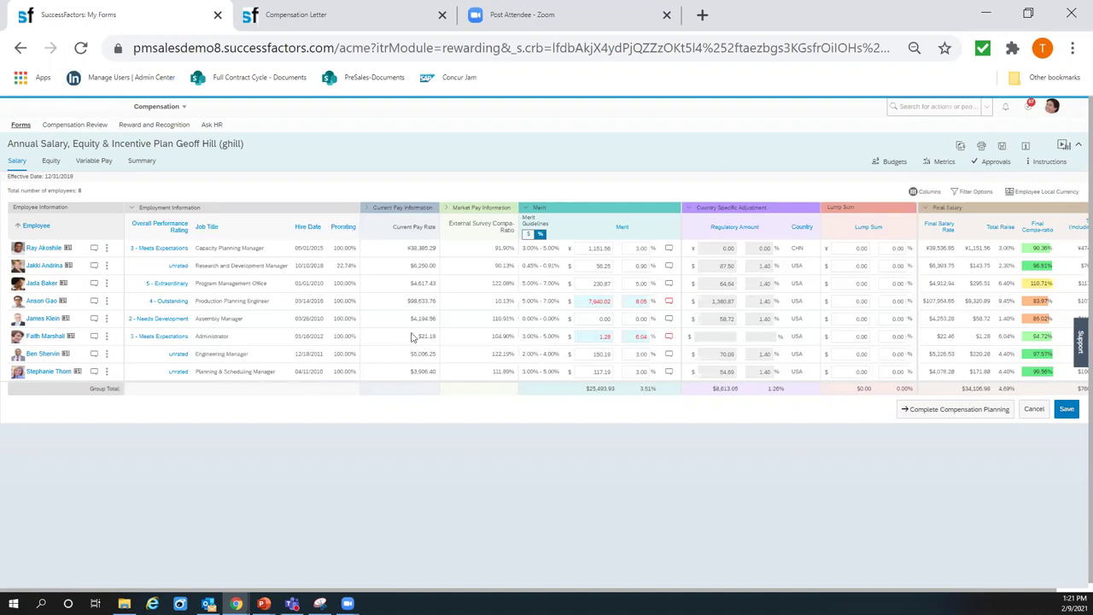
pyautogui.click(982, 192)
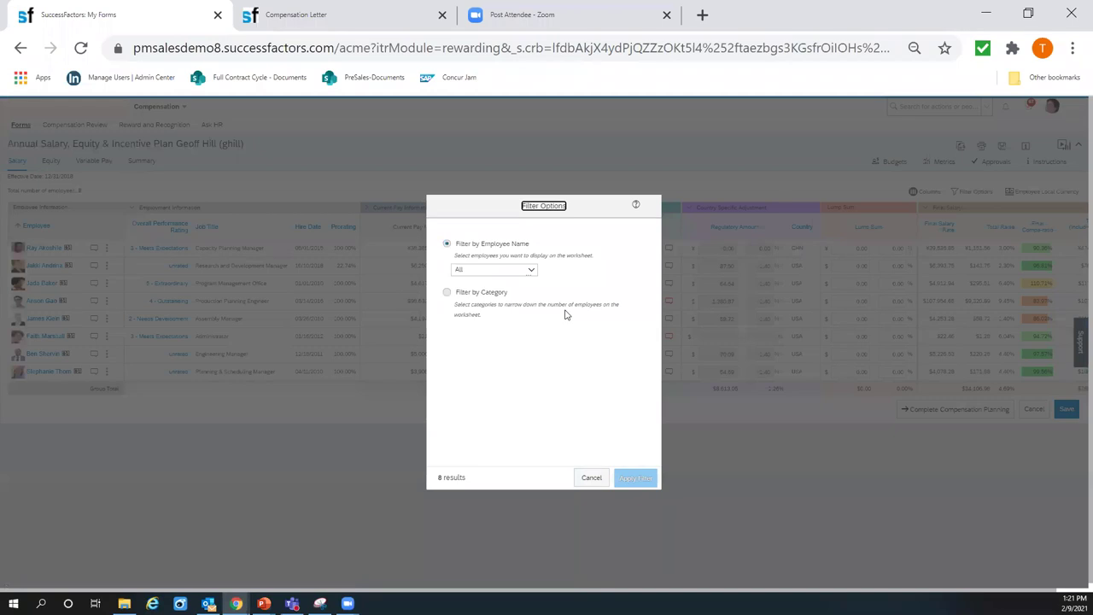
pyautogui.click(591, 477)
# Step: Look through the show/hide column choices for Employment Information, Market Pay Information, Merit and Country Specific Adjustment without applying changes
pyautogui.click(914, 194)
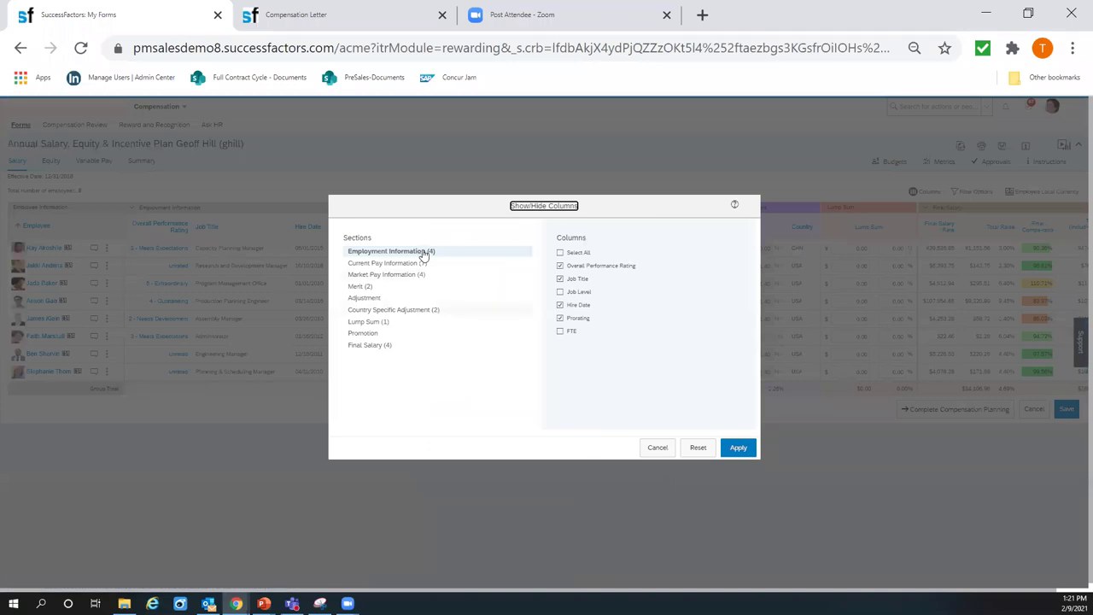
pyautogui.click(560, 279)
pyautogui.click(560, 318)
pyautogui.click(413, 276)
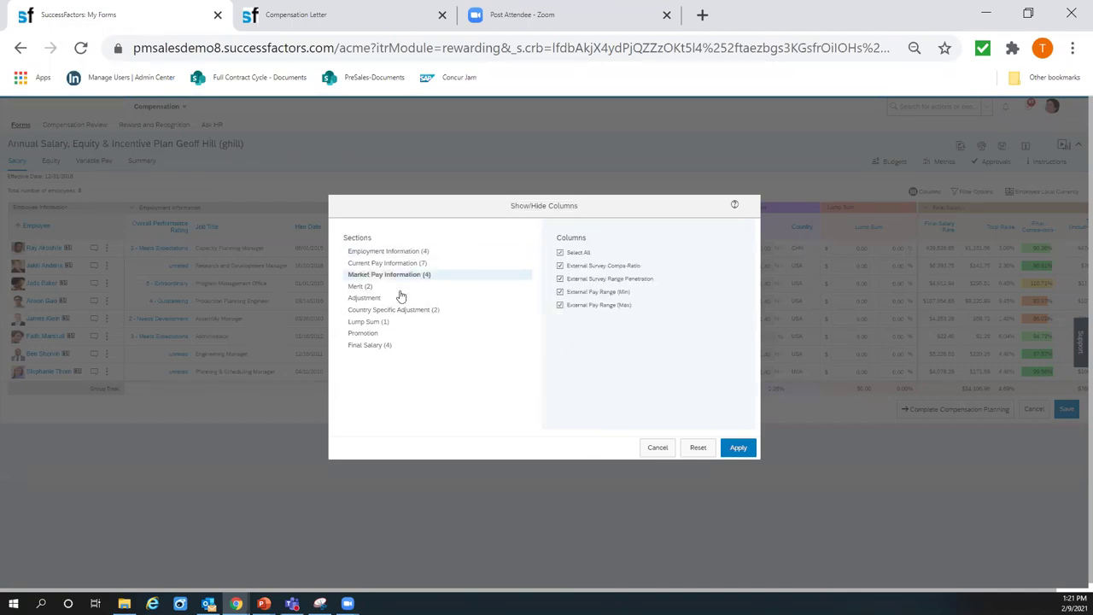
pyautogui.click(366, 289)
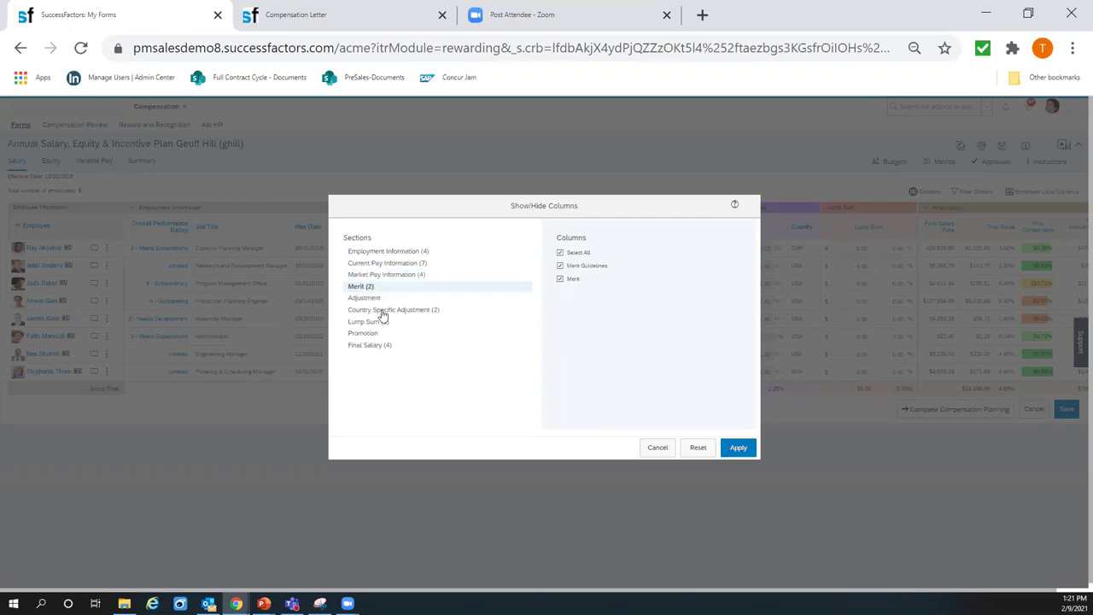
pyautogui.click(384, 311)
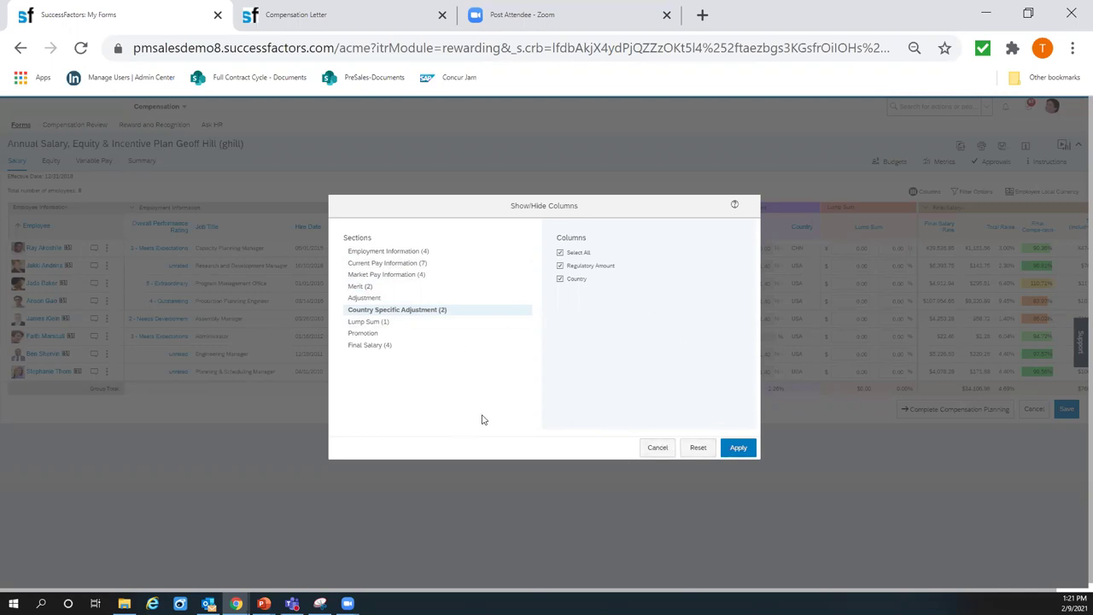
pyautogui.click(654, 453)
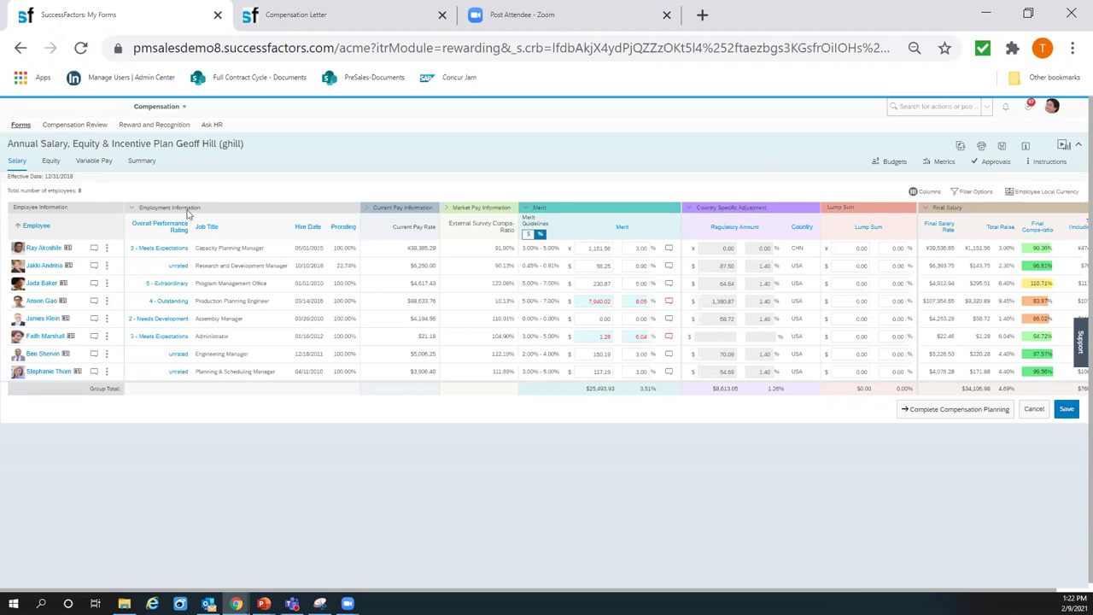
# Step: Collapse the Employment Information columns, and expand the Market Pay Information group to examine it before collapsing it again
pyautogui.click(132, 208)
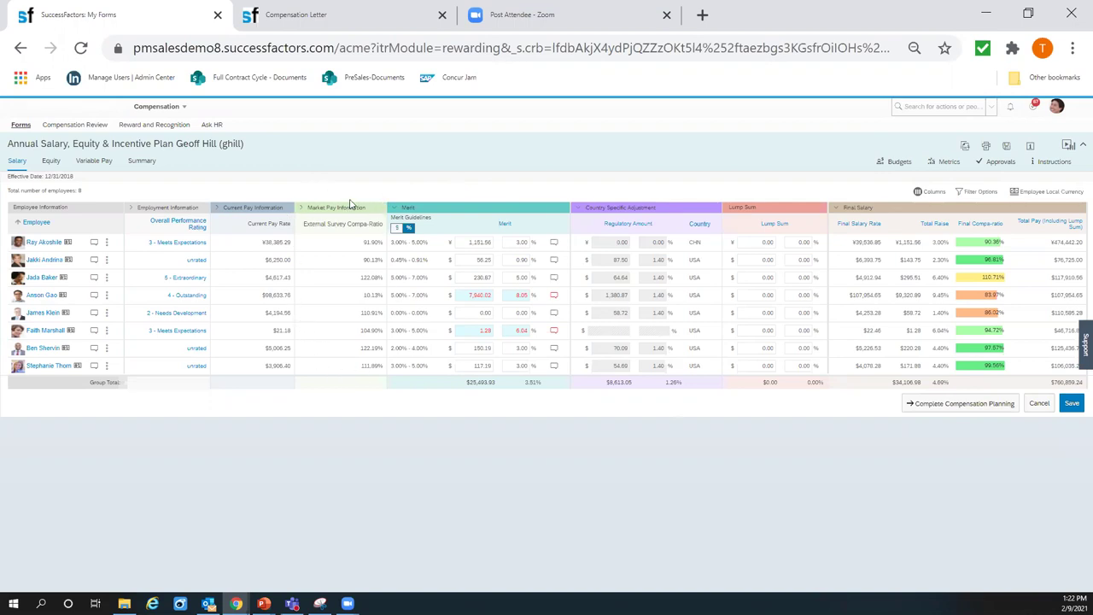
pyautogui.click(303, 210)
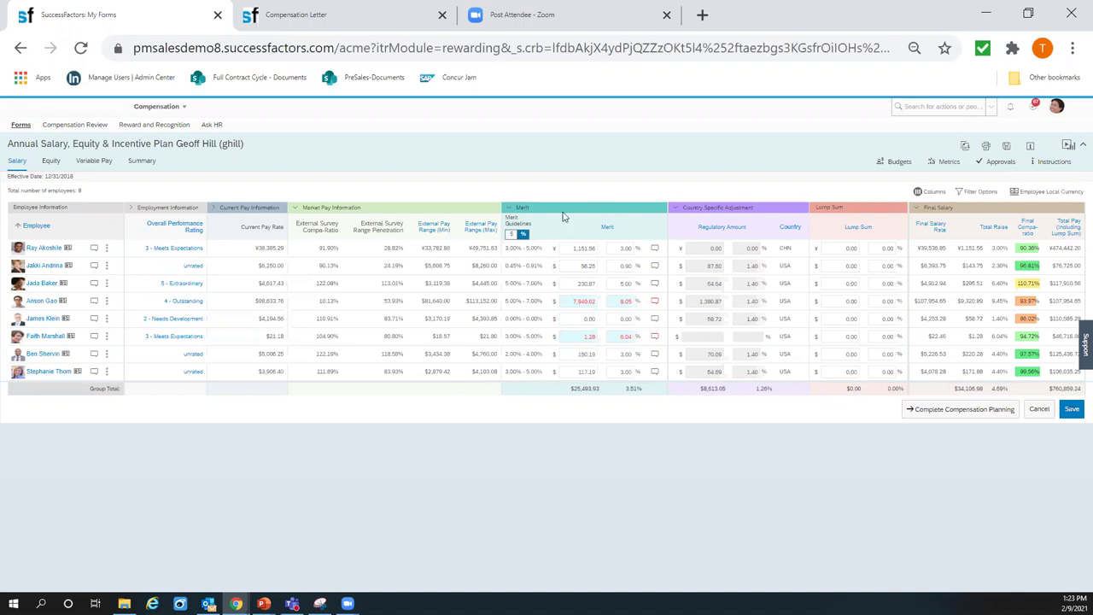
pyautogui.click(294, 212)
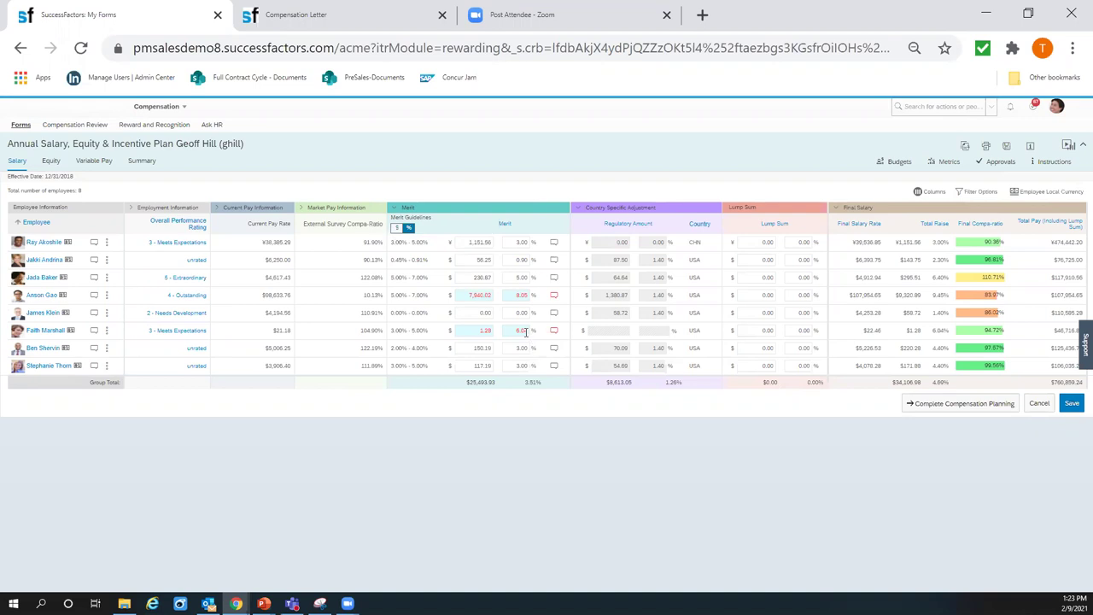
# Step: Set the merit increase of the employee in the second-to-last row to 5.00% and acknowledge the guideline error
pyautogui.moveTo(524, 333)
pyautogui.click(583, 425)
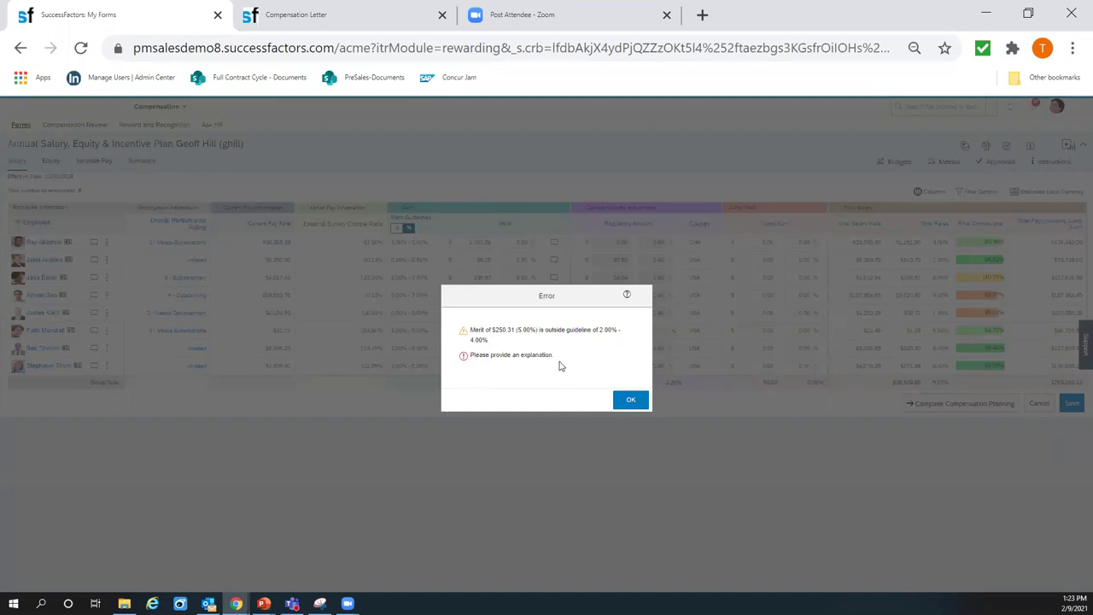
pyautogui.click(631, 402)
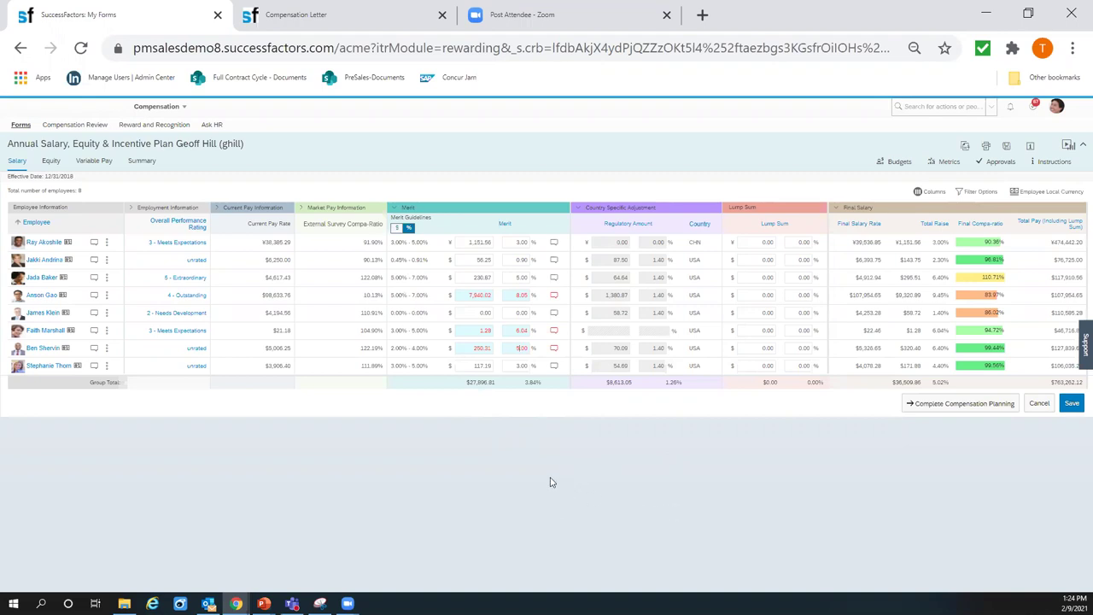
# Step: Check the budget summary beside the worksheet header and review the approval stages of the annual plan
pyautogui.click(902, 162)
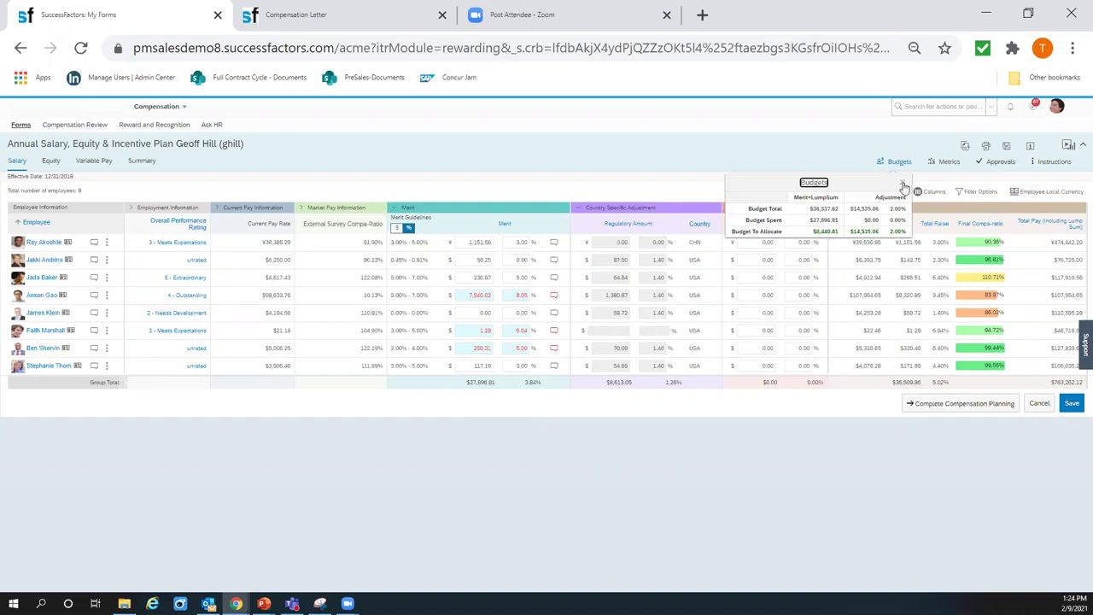
pyautogui.moveTo(844, 182); pyautogui.dragTo(610, 112)
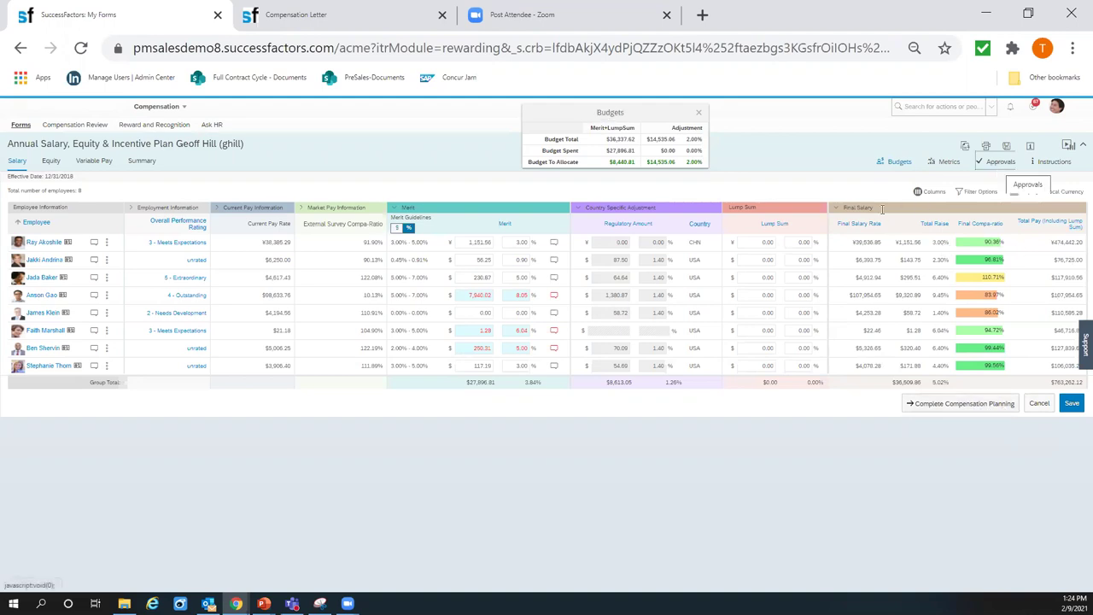
pyautogui.click(998, 164)
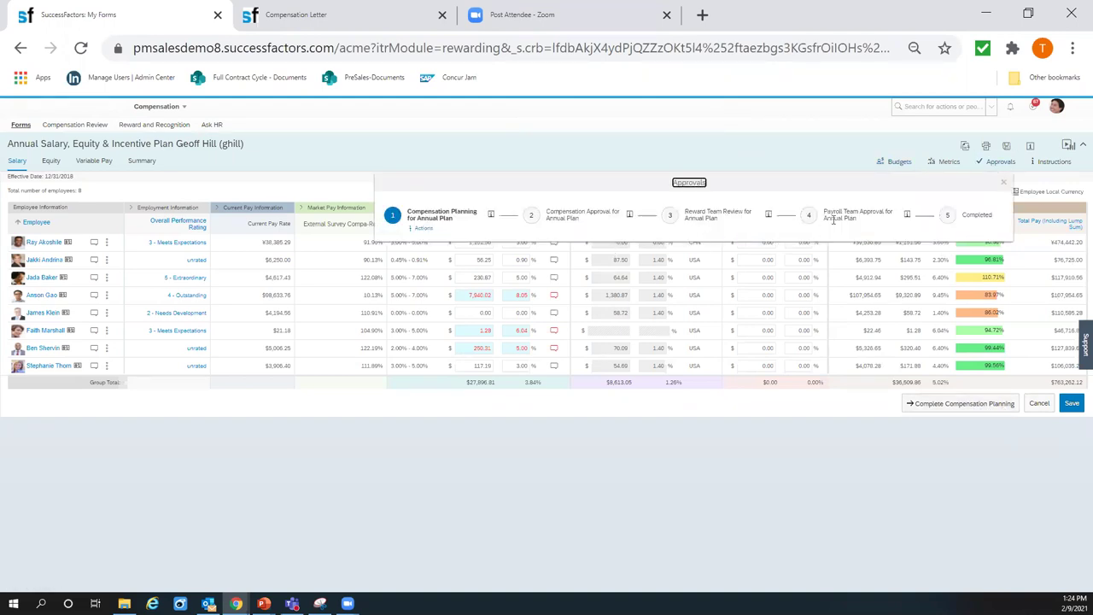
pyautogui.click(1003, 187)
pyautogui.click(1006, 186)
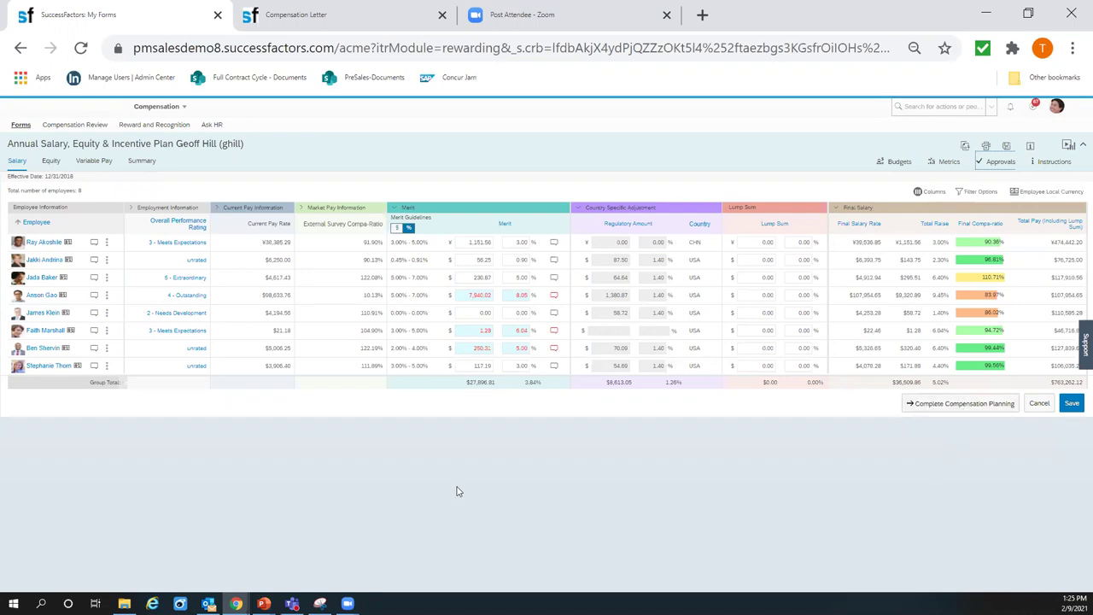
# Step: Save the salary worksheet changes and switch to the Equity worksheet
pyautogui.click(51, 161)
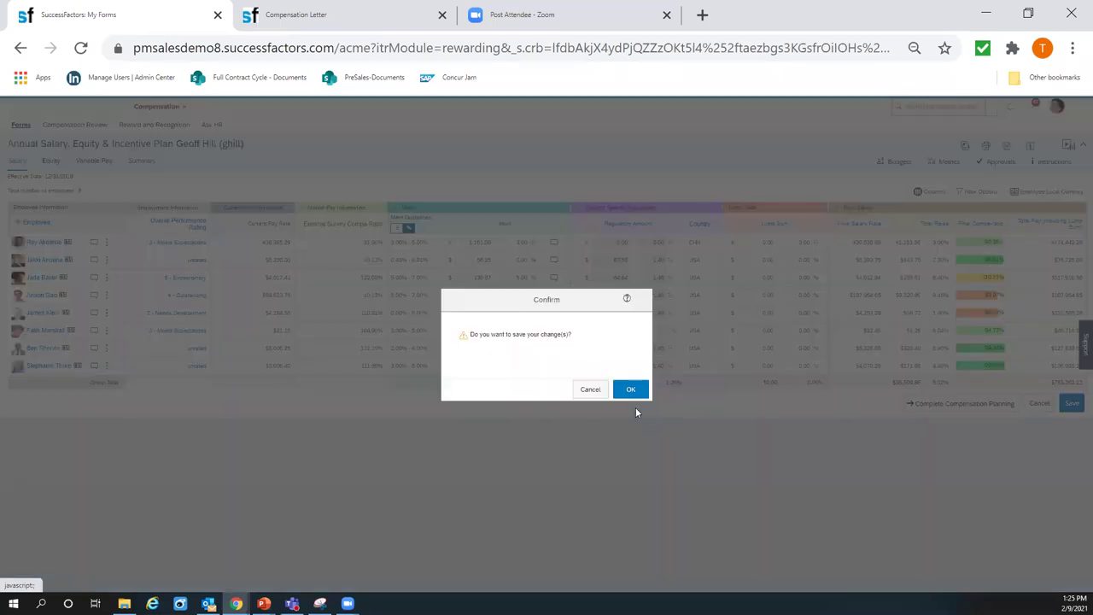
pyautogui.click(589, 391)
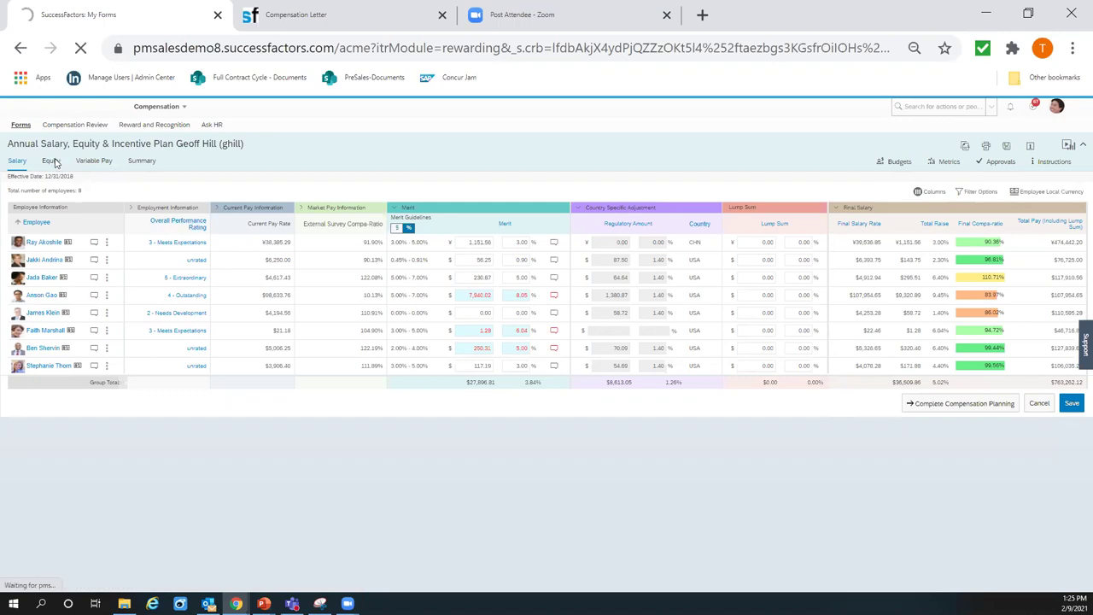
pyautogui.click(62, 164)
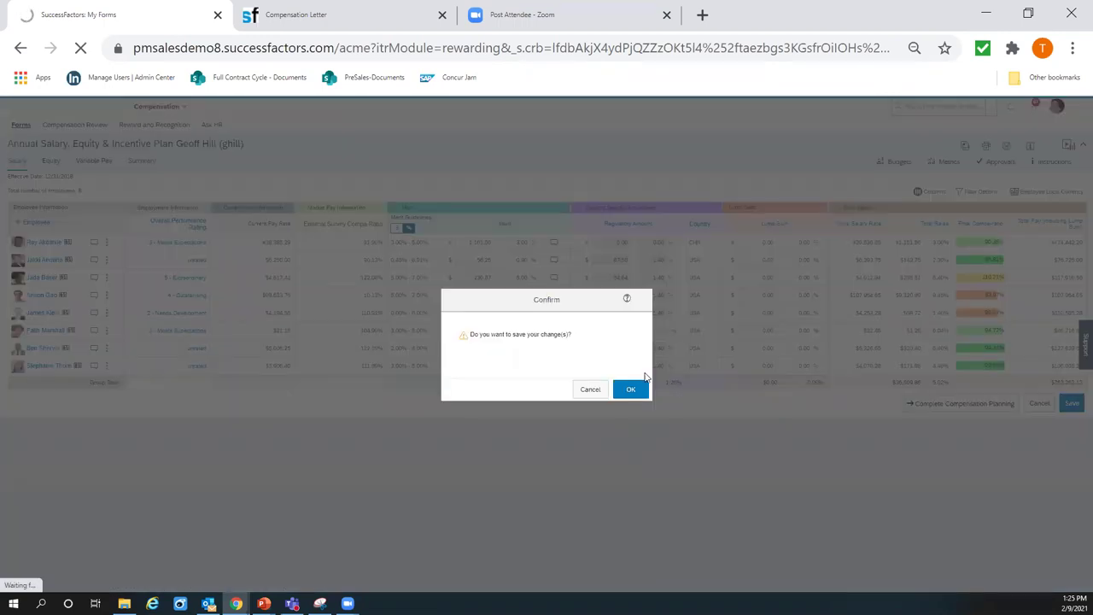
pyautogui.click(598, 395)
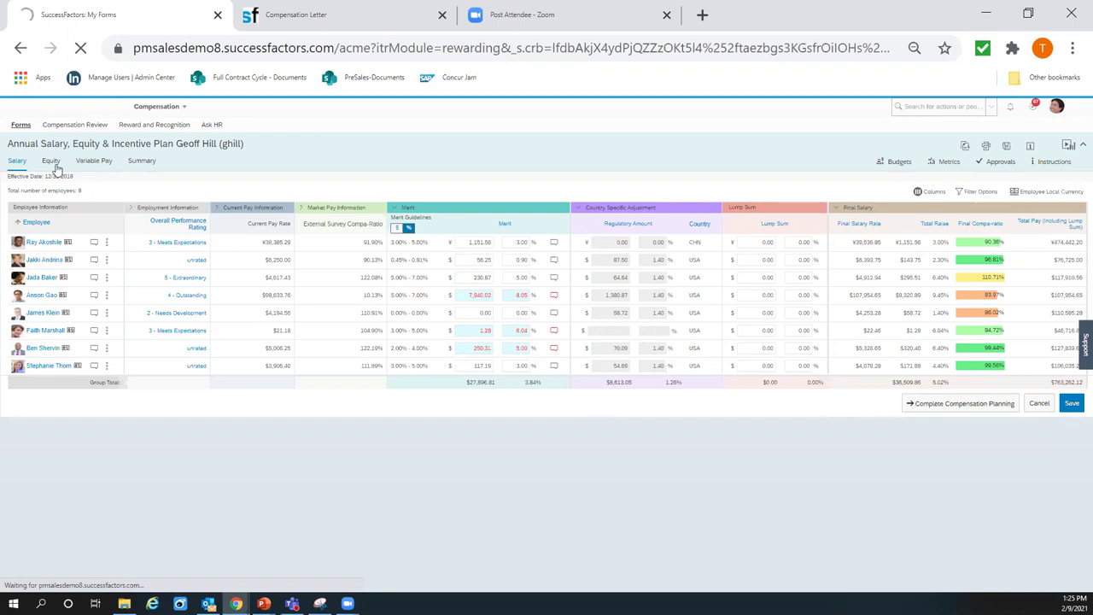
pyautogui.click(52, 162)
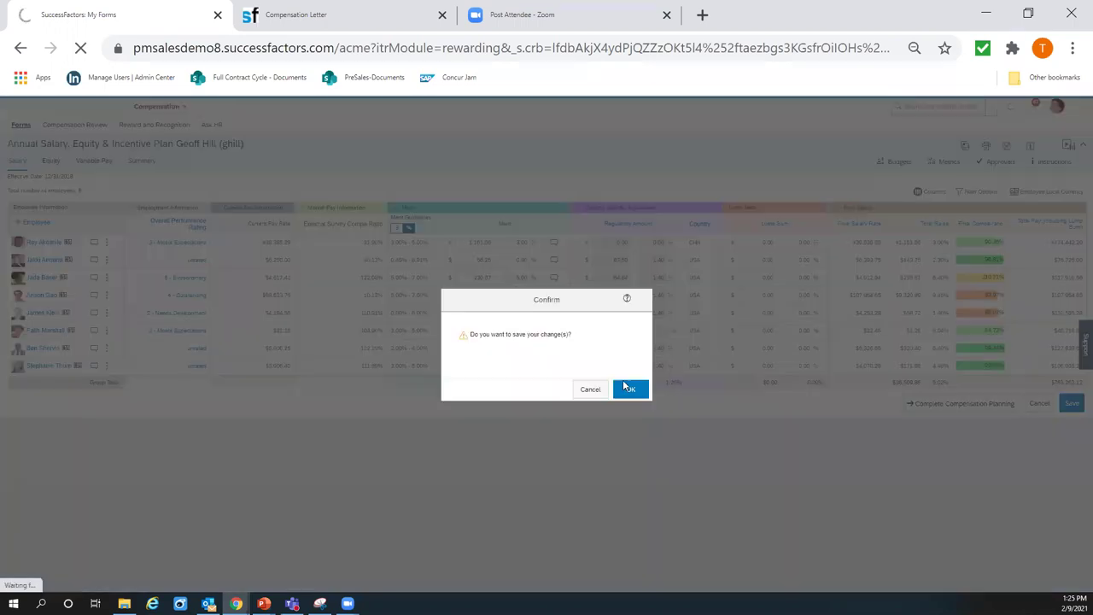
pyautogui.click(633, 391)
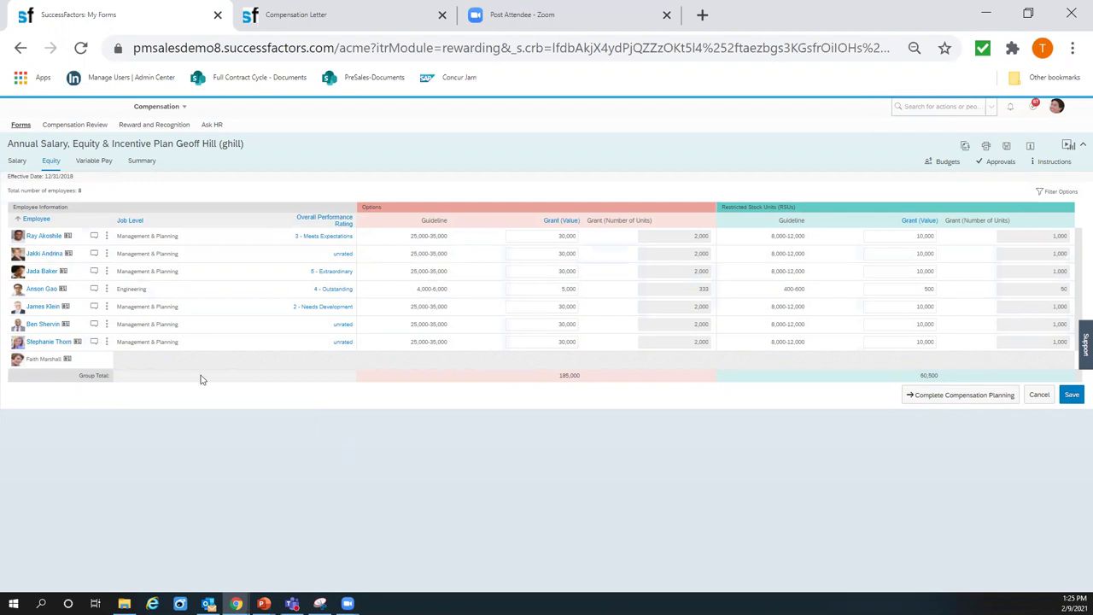
# Step: Open the compensation profile of the first listed employee and examine the compensation history, salary positioning and equity recommendations
pyautogui.click(107, 242)
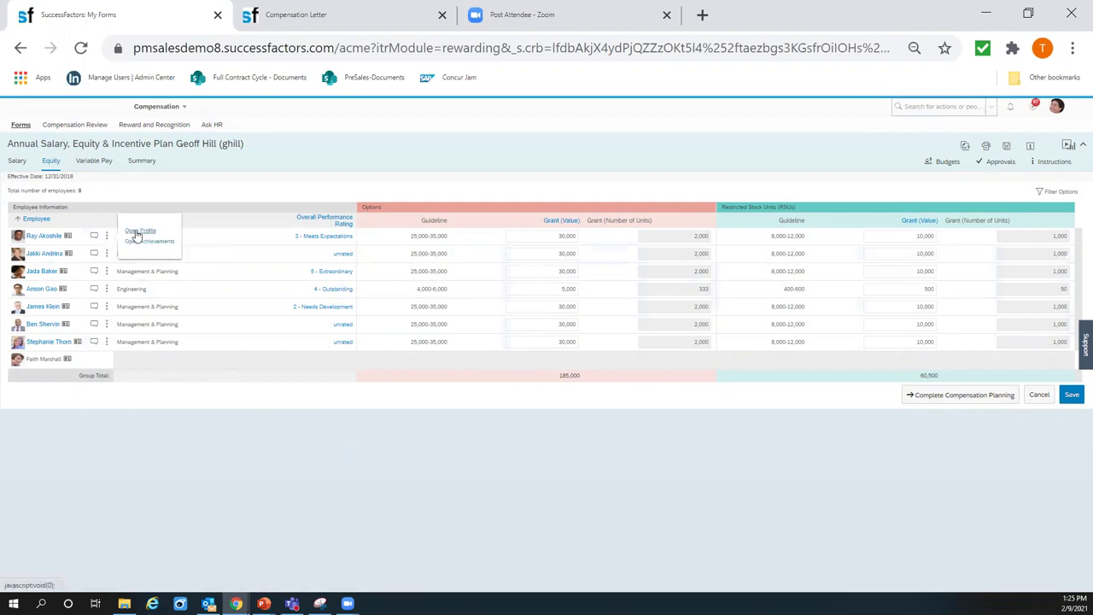
pyautogui.click(144, 236)
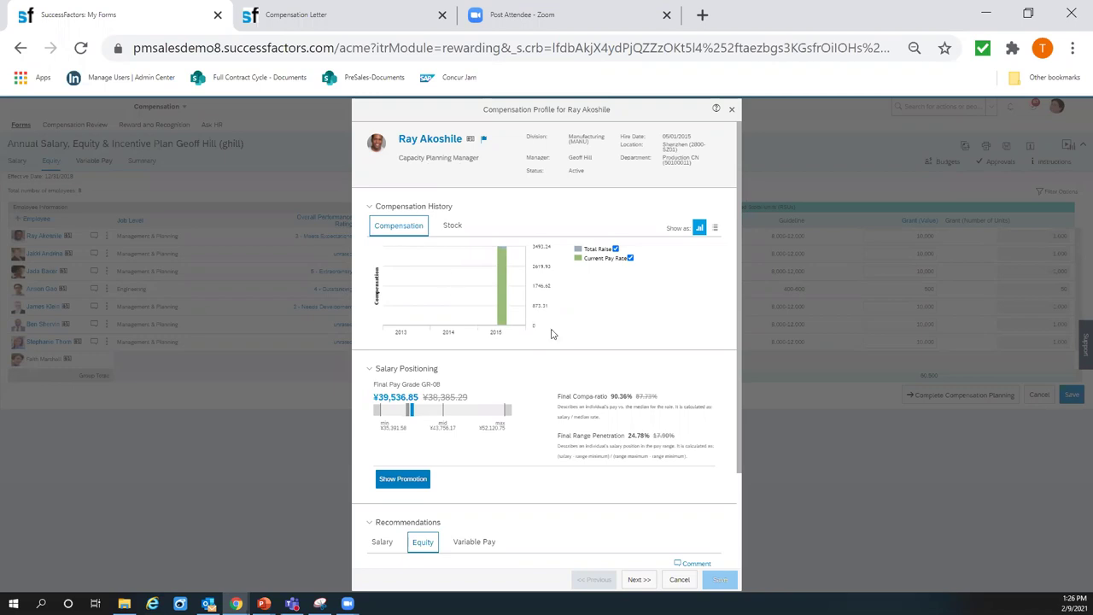
pyautogui.scroll(-2, 522, 342)
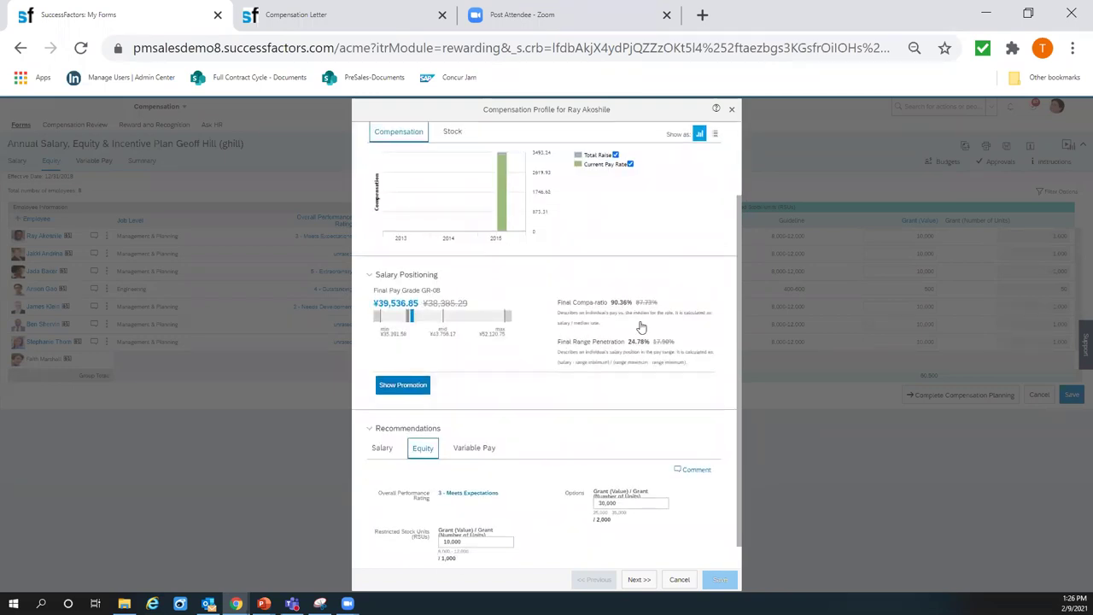
pyautogui.scroll(-1, 641, 329)
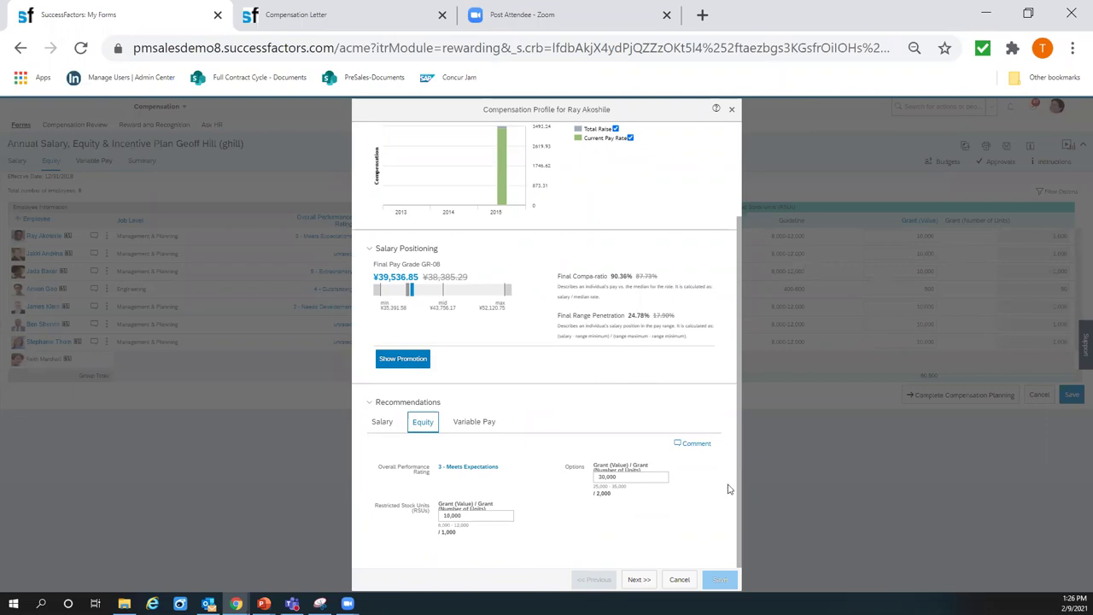
# Step: Review the Variable Pay recommendations in the next employee's compensation profile, close it, and open the Variable Pay worksheet
pyautogui.click(639, 580)
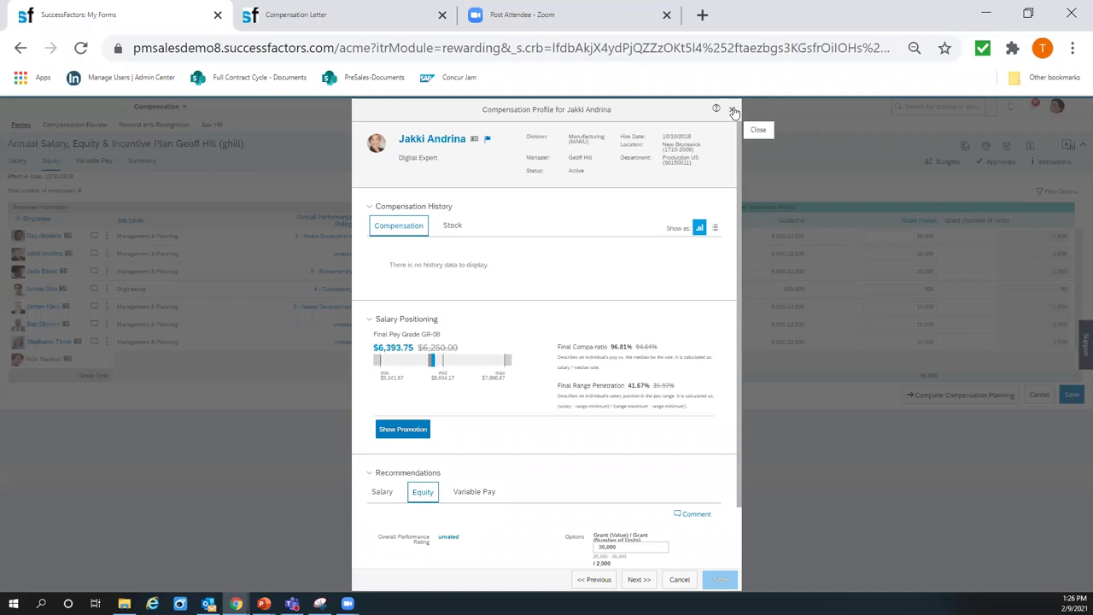
pyautogui.click(476, 493)
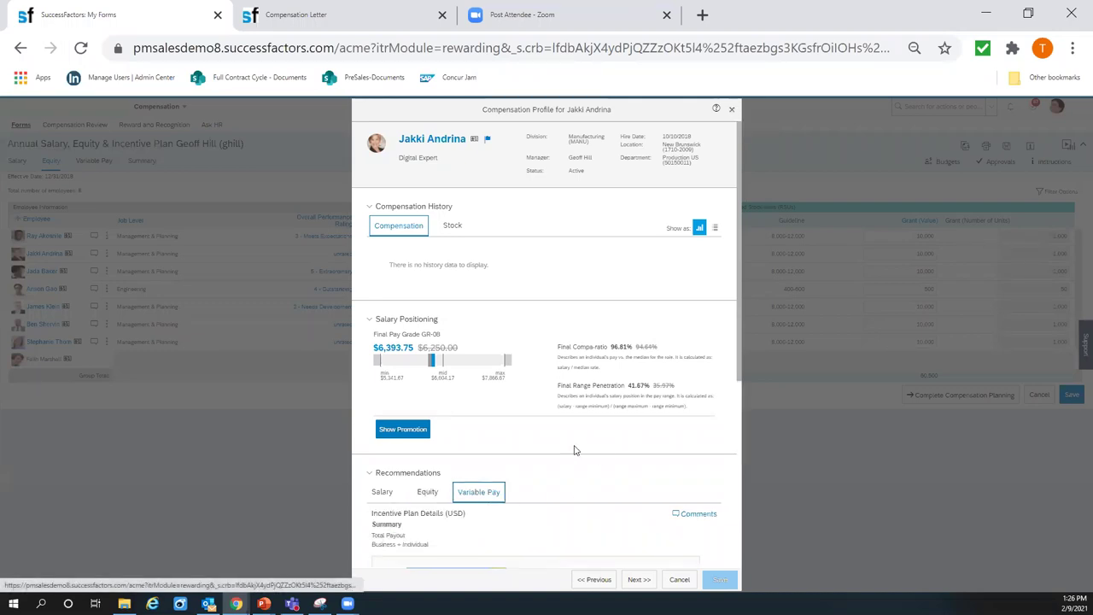
pyautogui.scroll(-4, 577, 447)
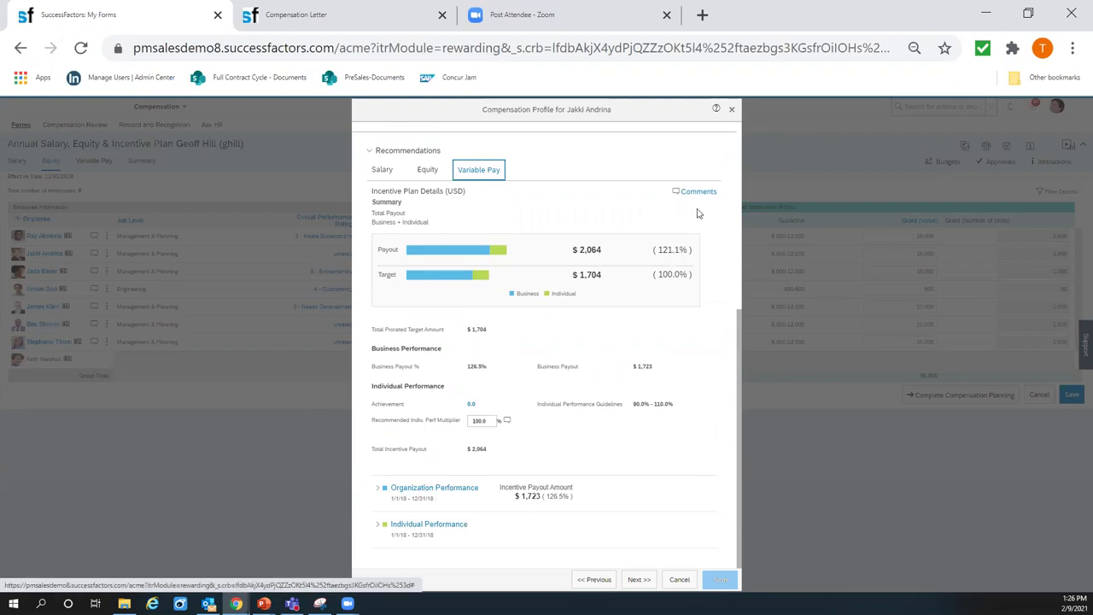
pyautogui.click(732, 112)
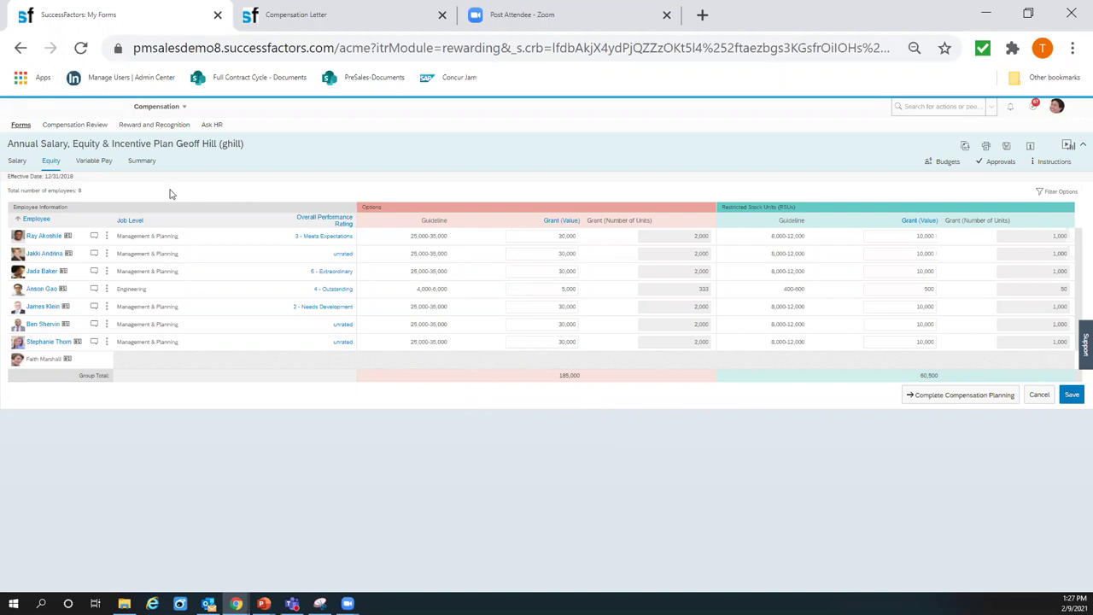
pyautogui.click(101, 161)
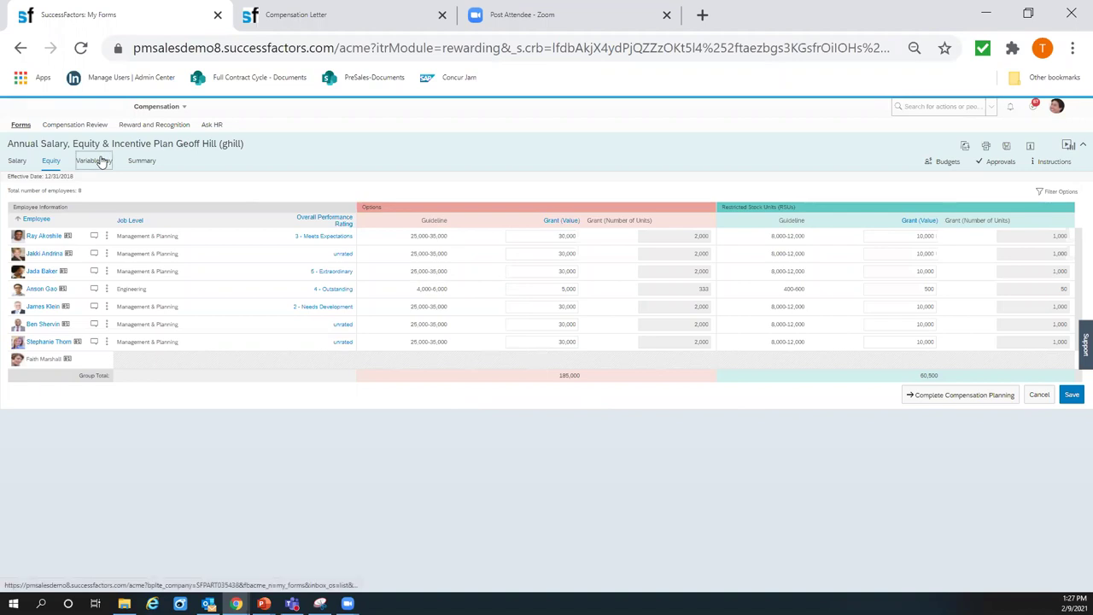
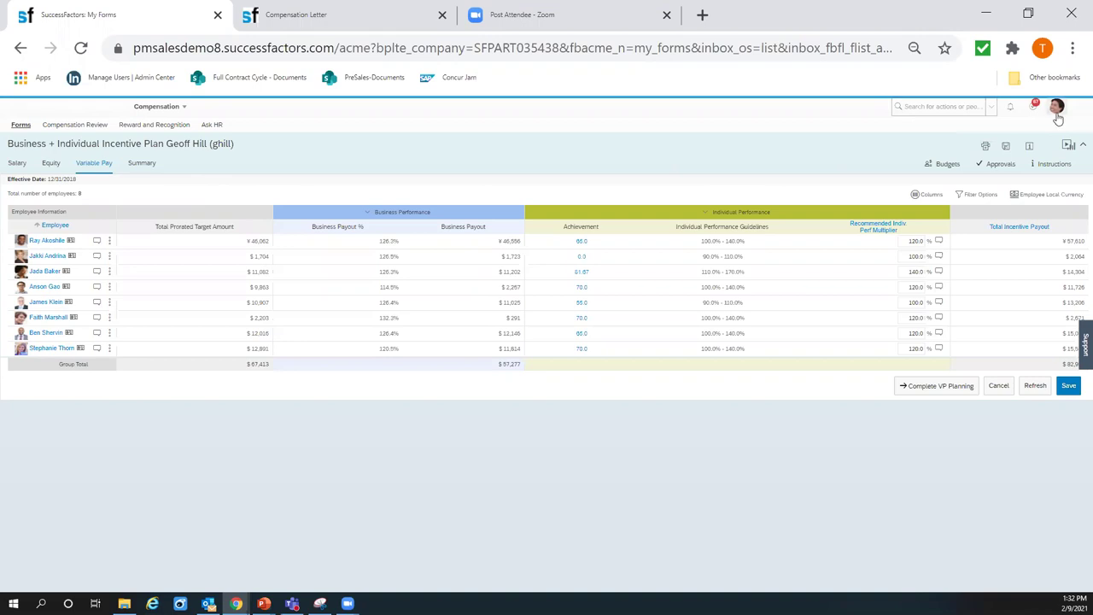
# Step: Log out and log back in as sfadmin, dismissing the browser's offer to update the saved password
pyautogui.click(1058, 114)
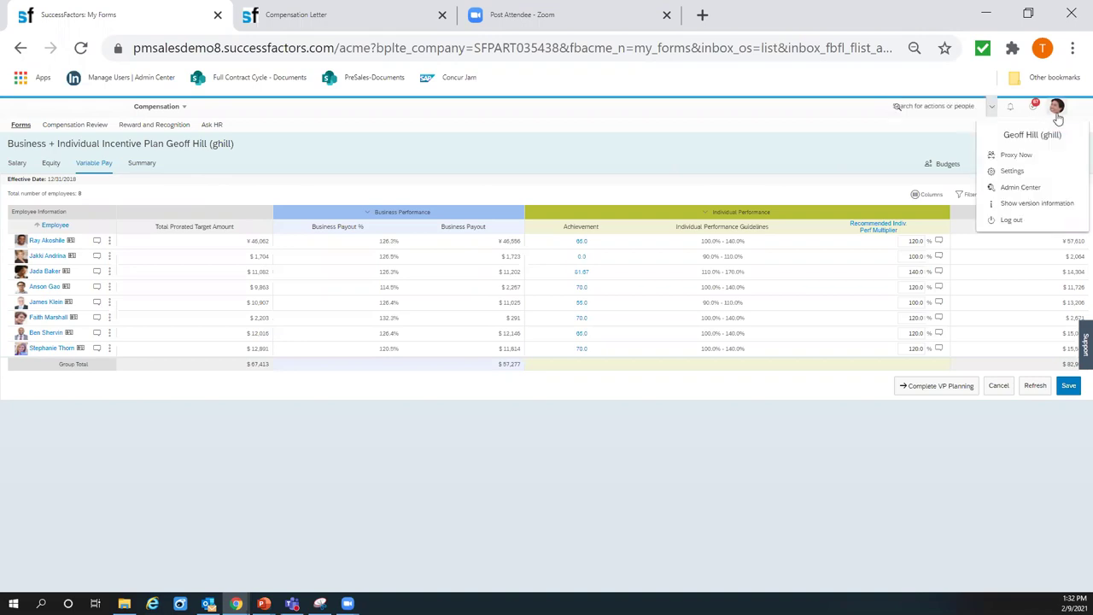
pyautogui.click(1049, 222)
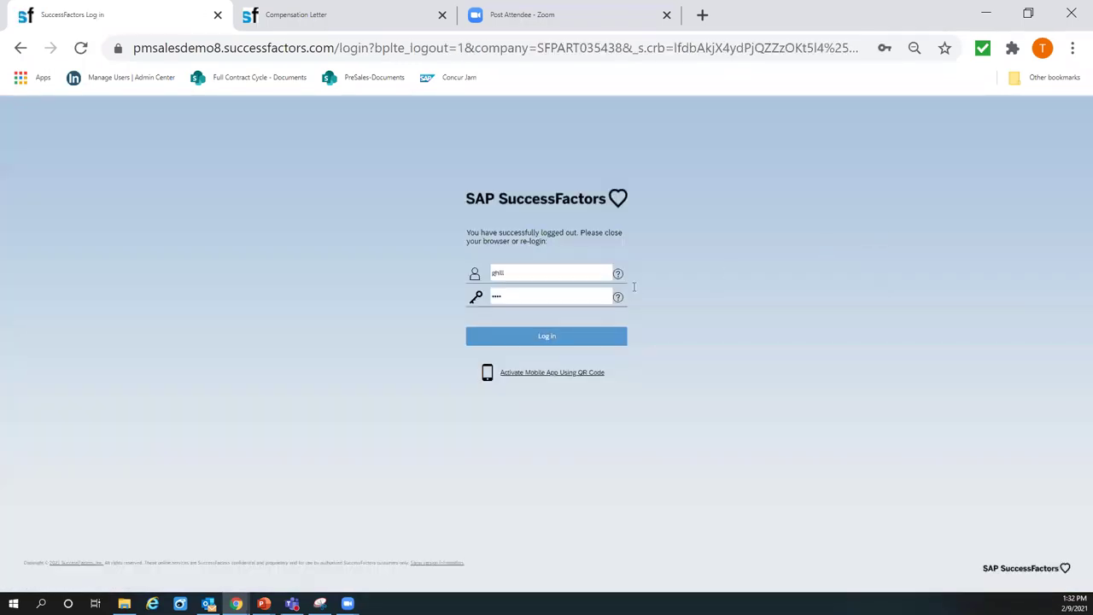
pyautogui.doubleClick(478, 276)
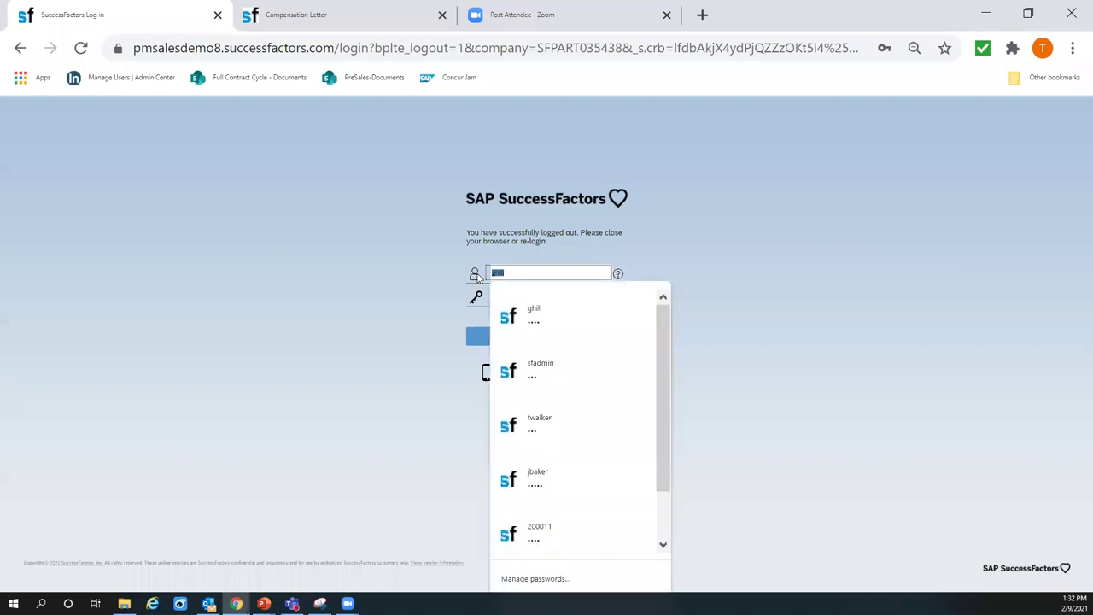
pyautogui.write('sfadmin')
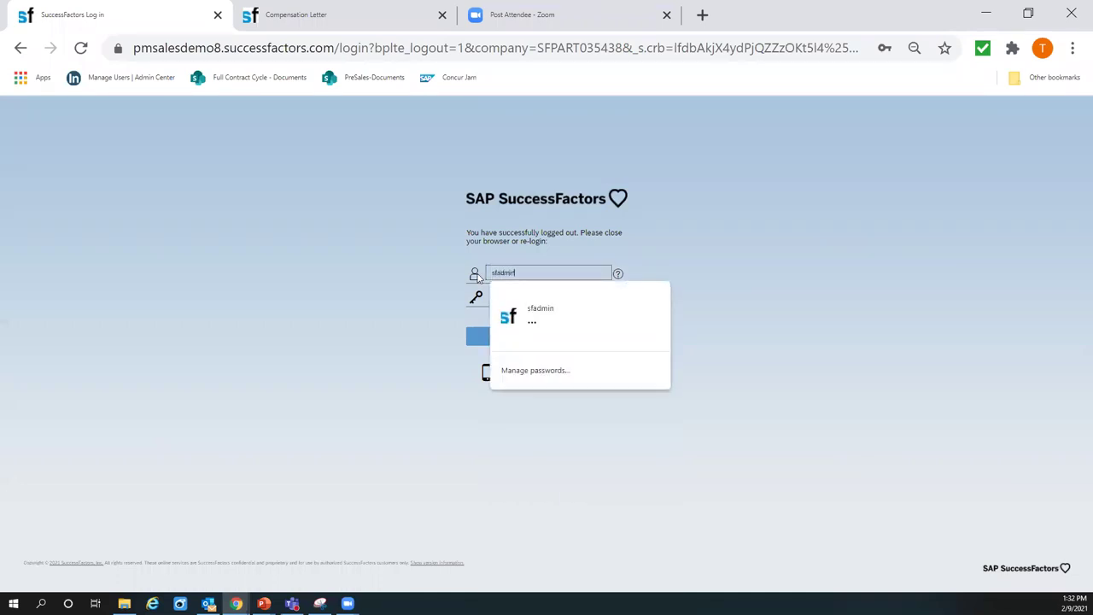
pyautogui.press('Tab')
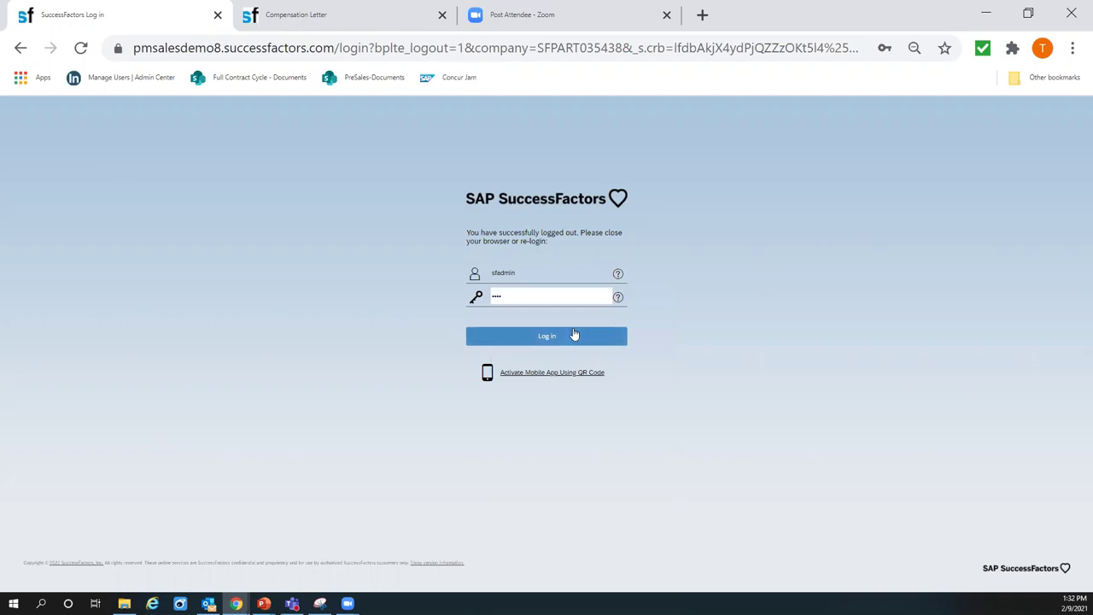
pyautogui.click(570, 336)
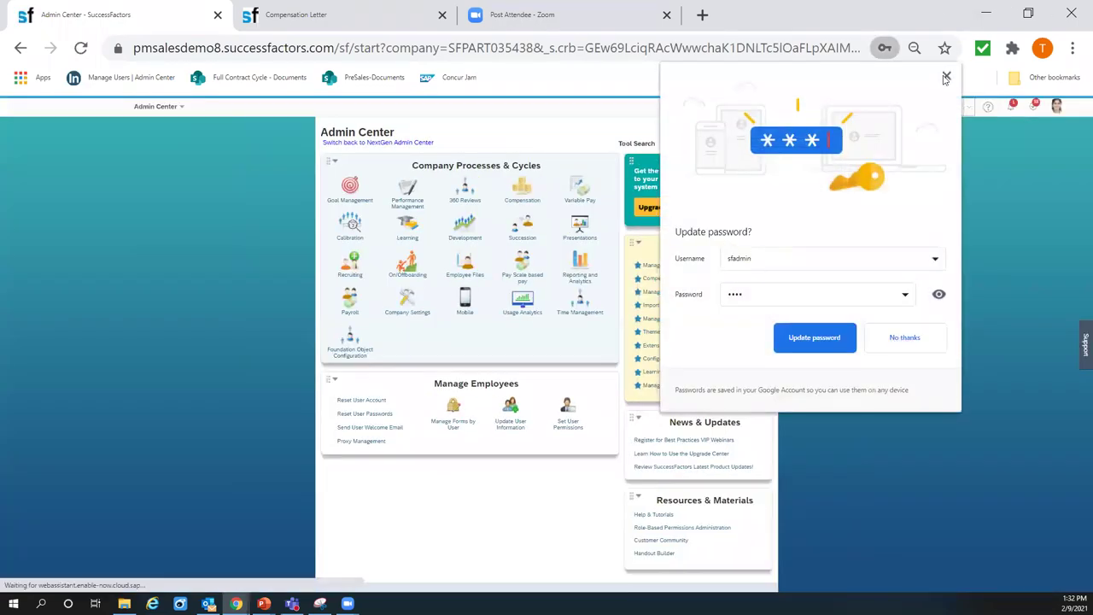
pyautogui.click(946, 77)
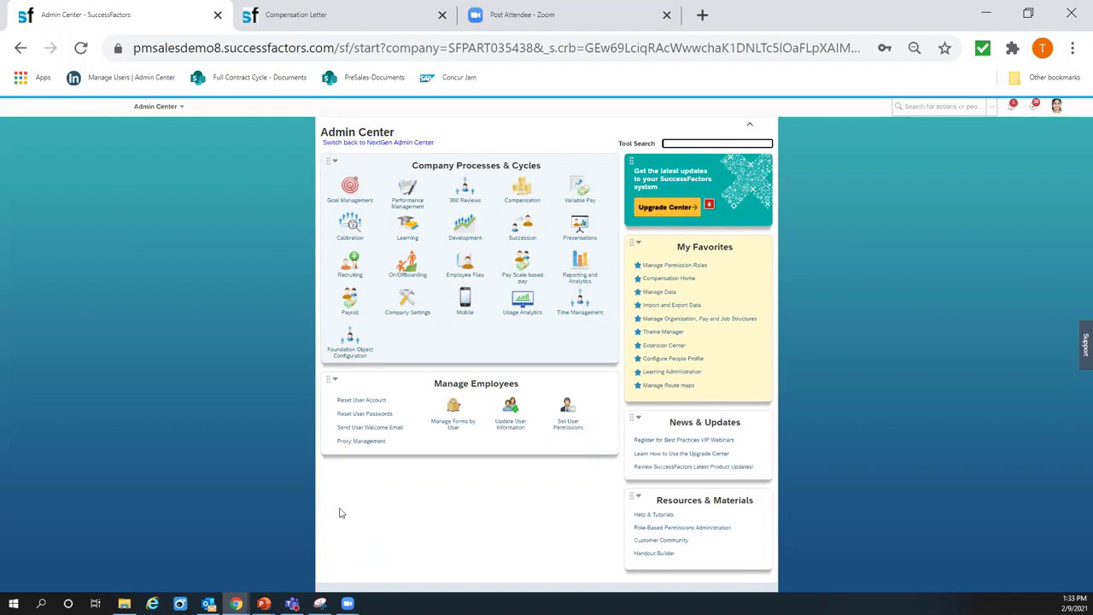
# Step: Open Compensation Home and start a new total compensation plan based on copies of existing plan templates
pyautogui.click(521, 197)
pyautogui.click(539, 259)
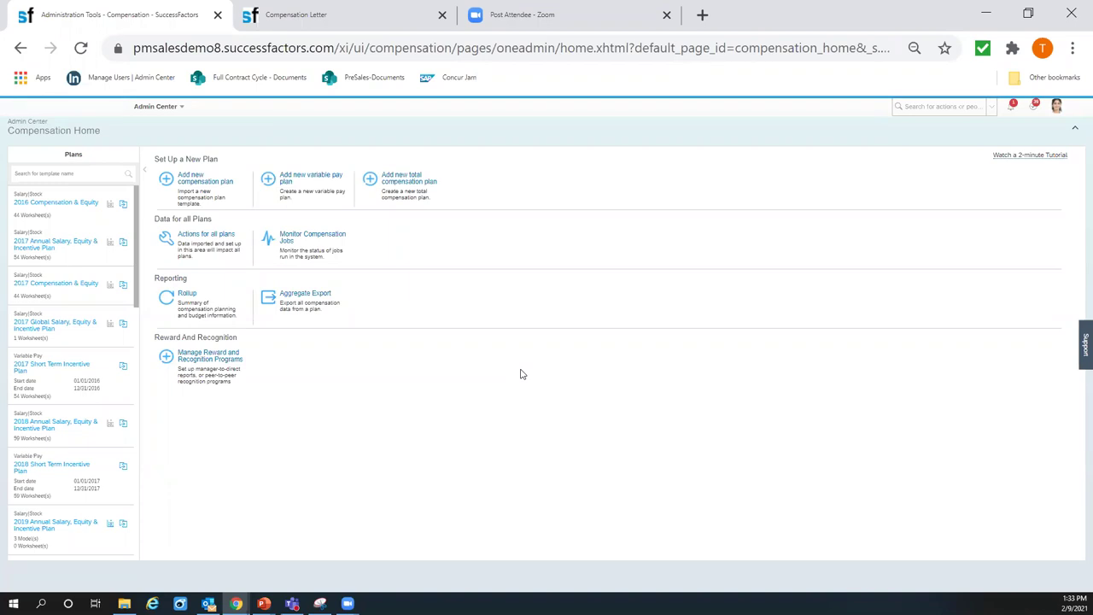
pyautogui.click(420, 183)
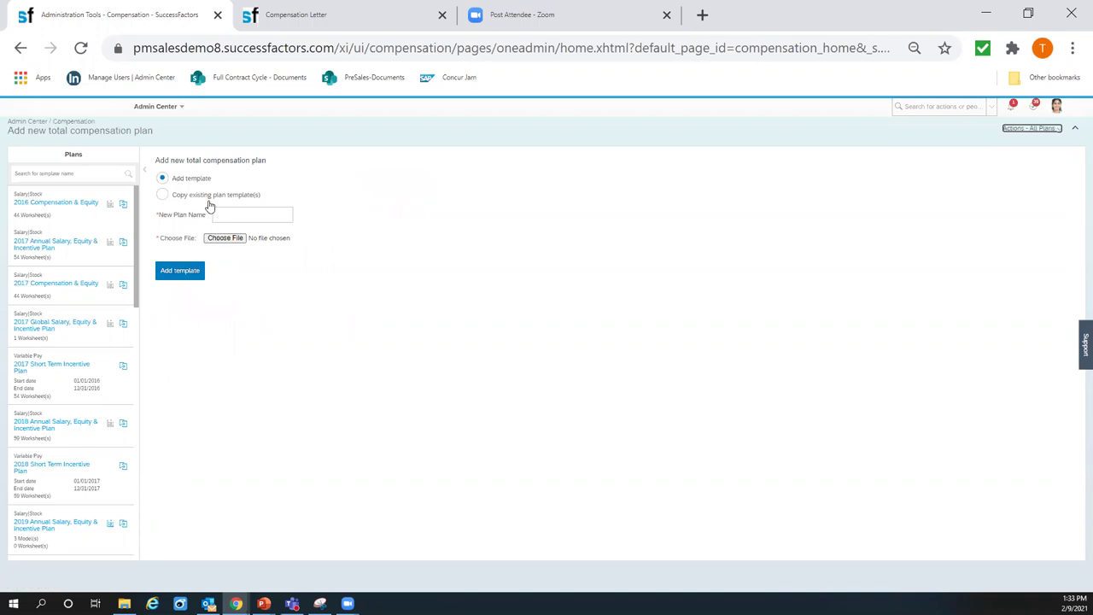
pyautogui.click(163, 196)
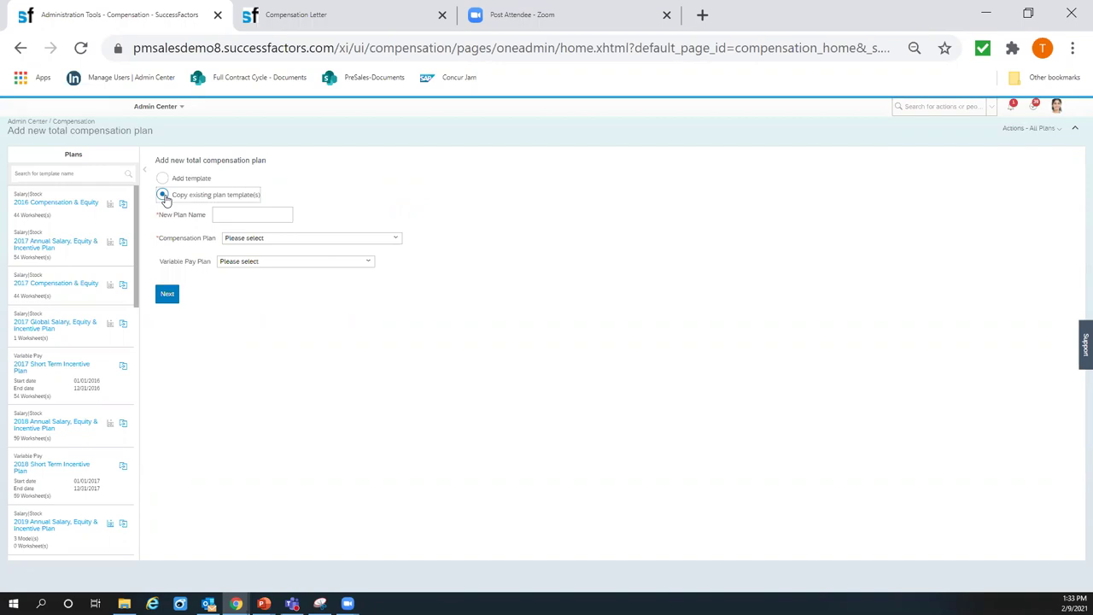
# Step: Name the new plan 2021, choose 2019 Annual Salary, Equity & Incentive Plan and Business + Individual Incentive Plan as sources, and proceed to its details
pyautogui.click(245, 216)
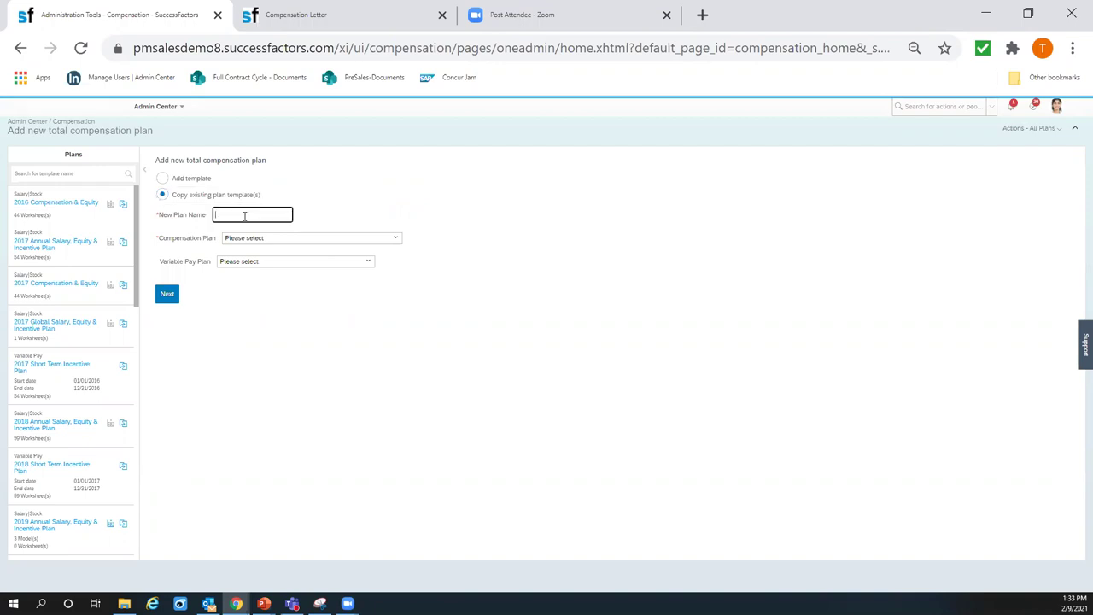
pyautogui.write('2021')
pyautogui.click(399, 242)
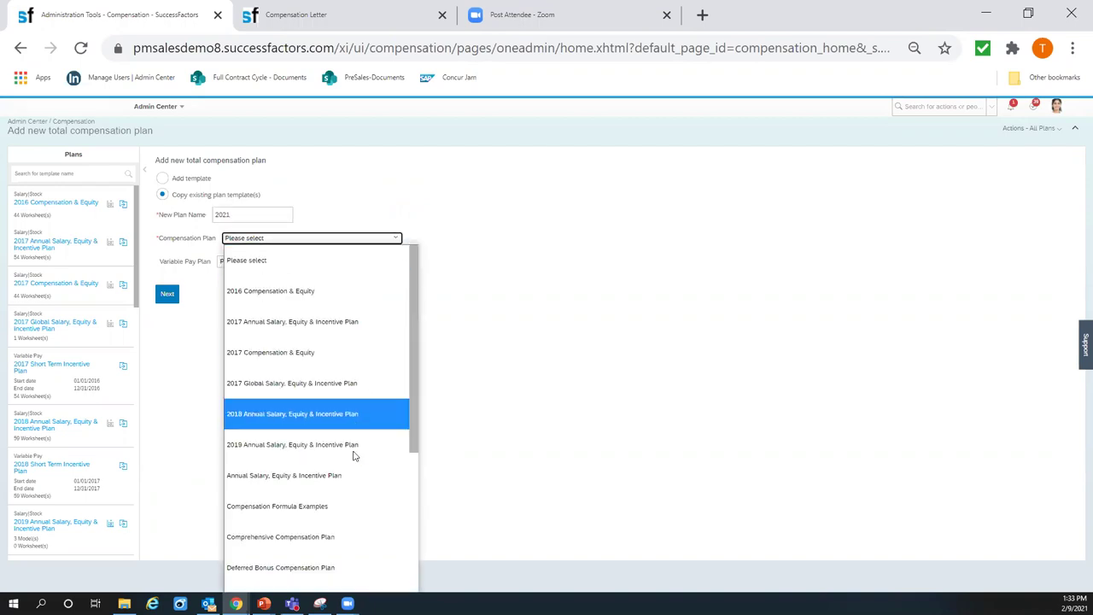
pyautogui.click(356, 451)
pyautogui.click(368, 263)
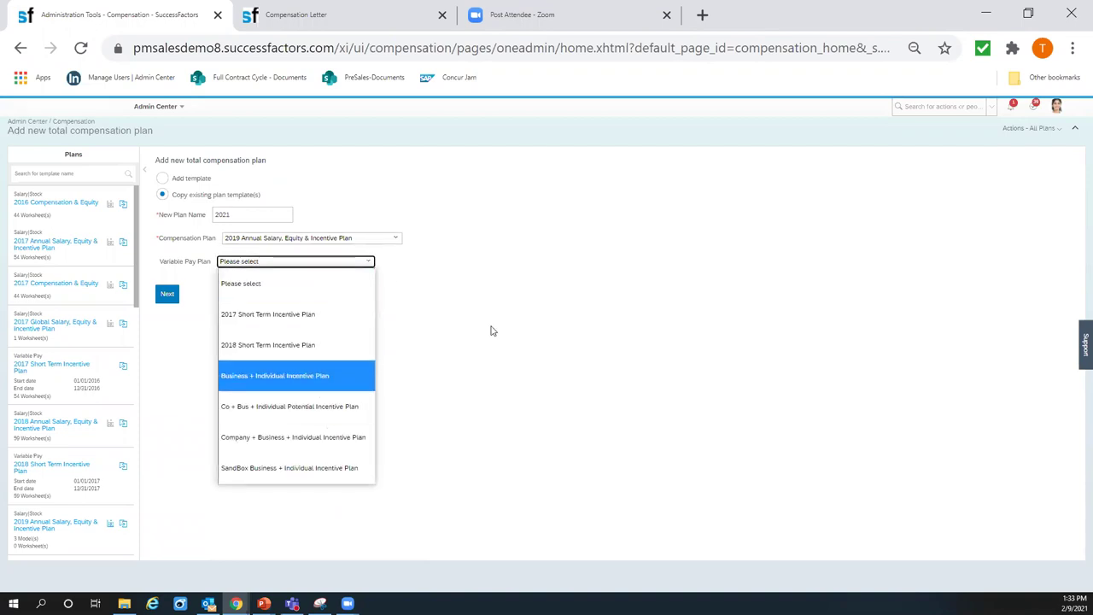
pyautogui.click(578, 312)
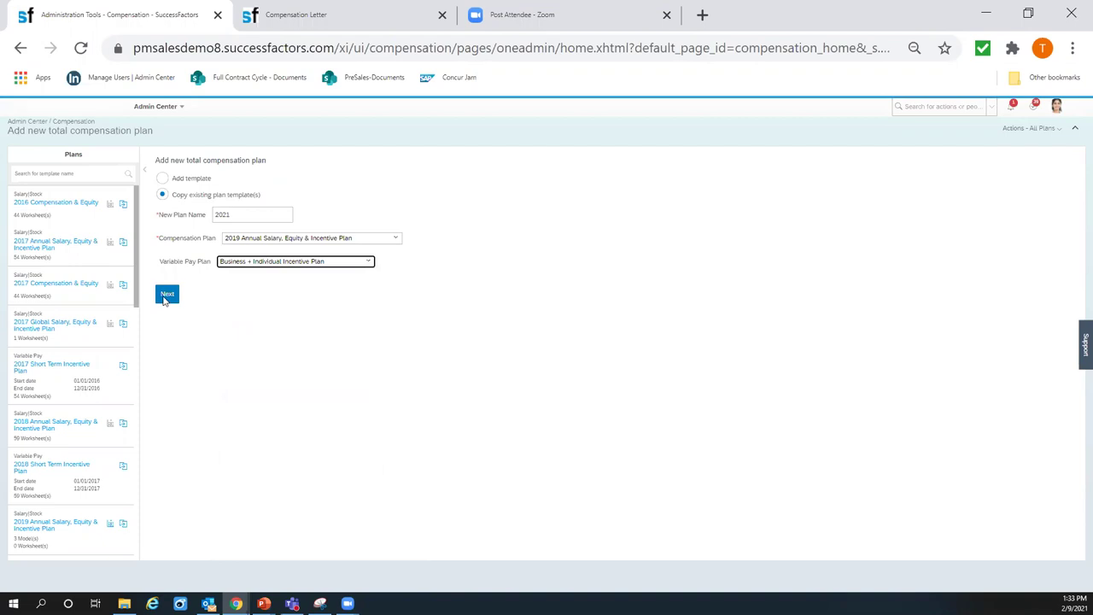
pyautogui.click(167, 296)
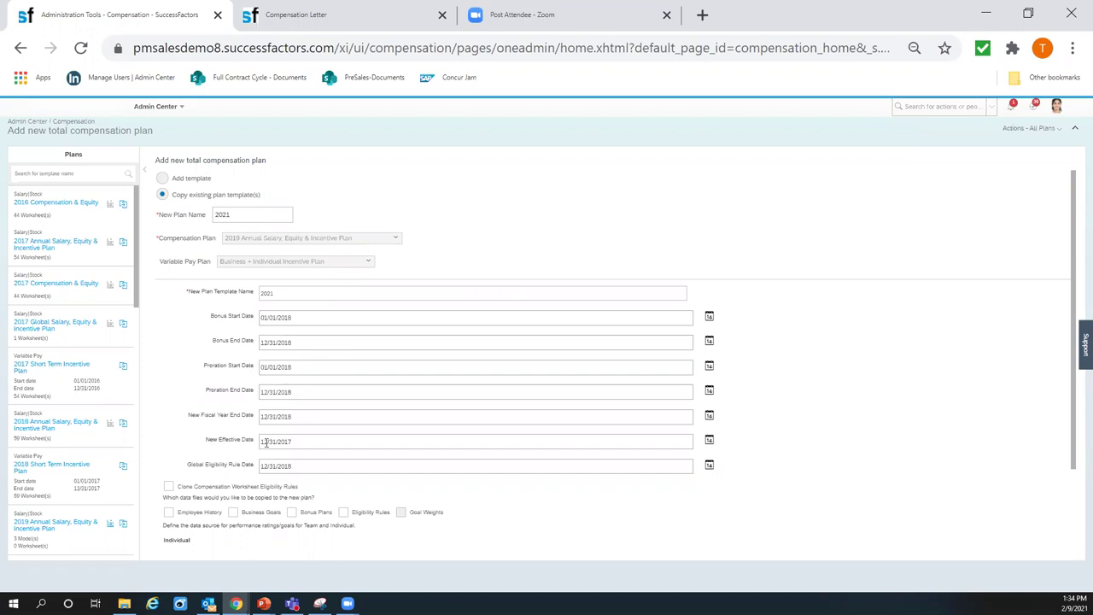
# Step: Review the new plan's date settings and data-copy options, and return to the Admin Center without creating the plan
pyautogui.scroll(-2, 378, 454)
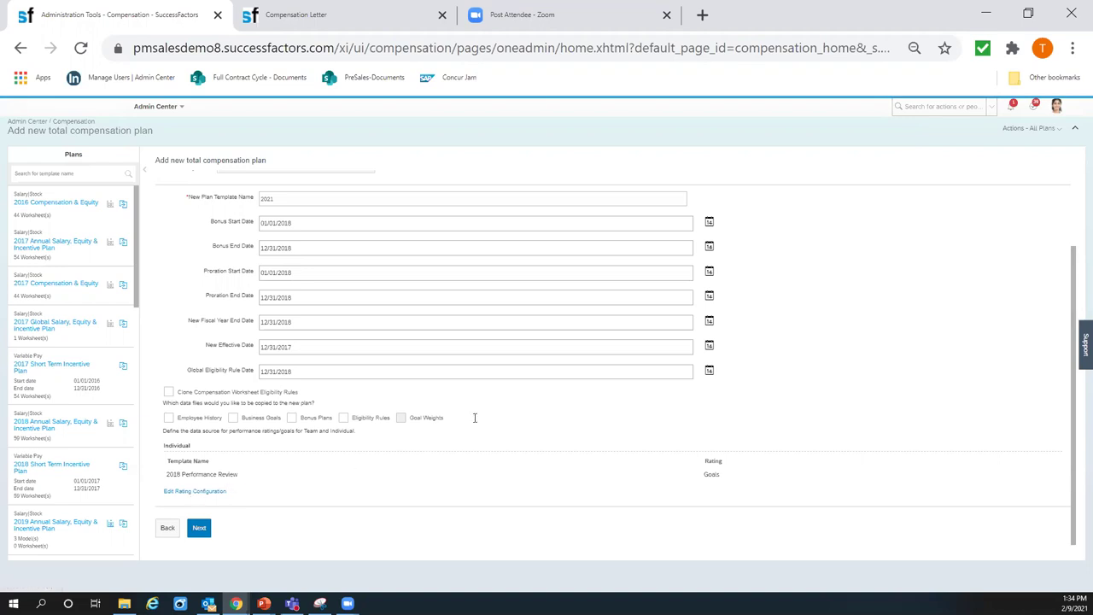
pyautogui.scroll(2, 515, 269)
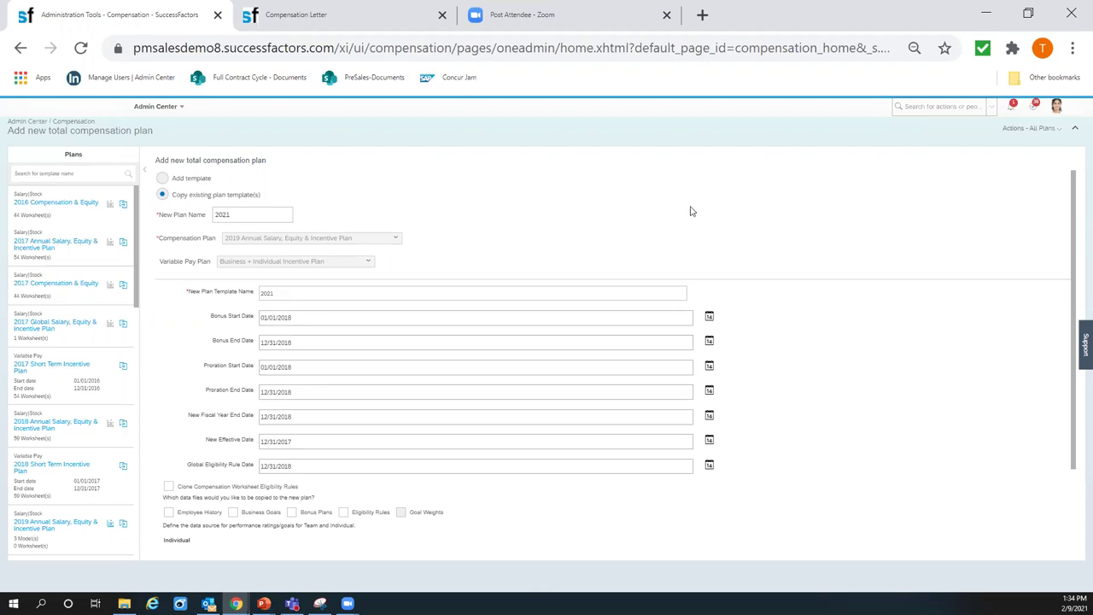
pyautogui.click(80, 122)
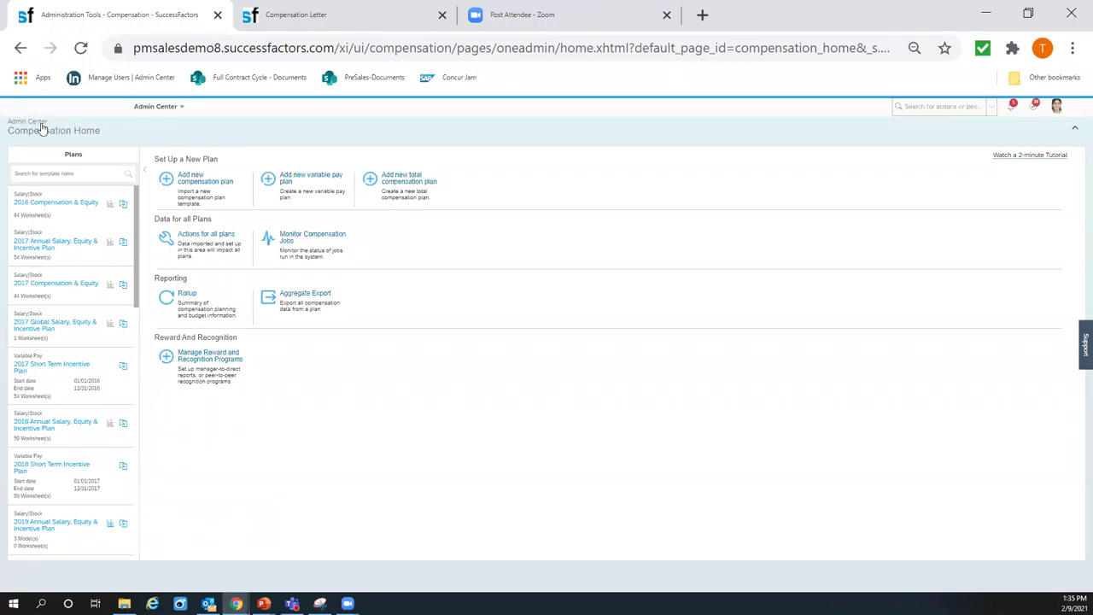
pyautogui.click(26, 122)
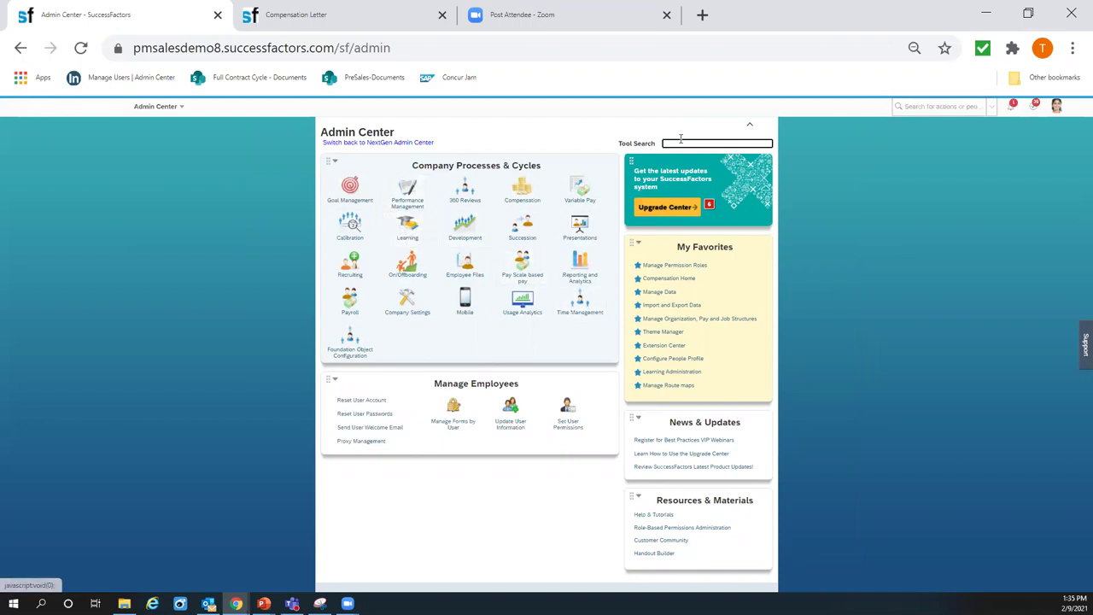
# Step: Open Configure Business Rules and start a new rule using the Reward and Recognition scenario Define Eligibility for Spot Award Programs
pyautogui.write('su')
pyautogui.write('s')
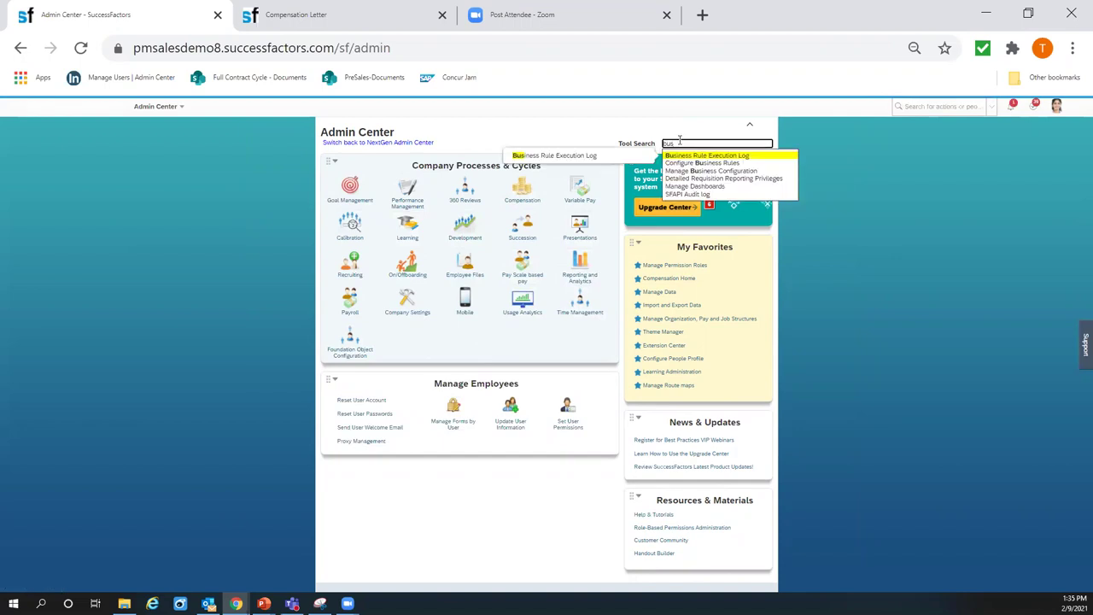
pyautogui.click(718, 163)
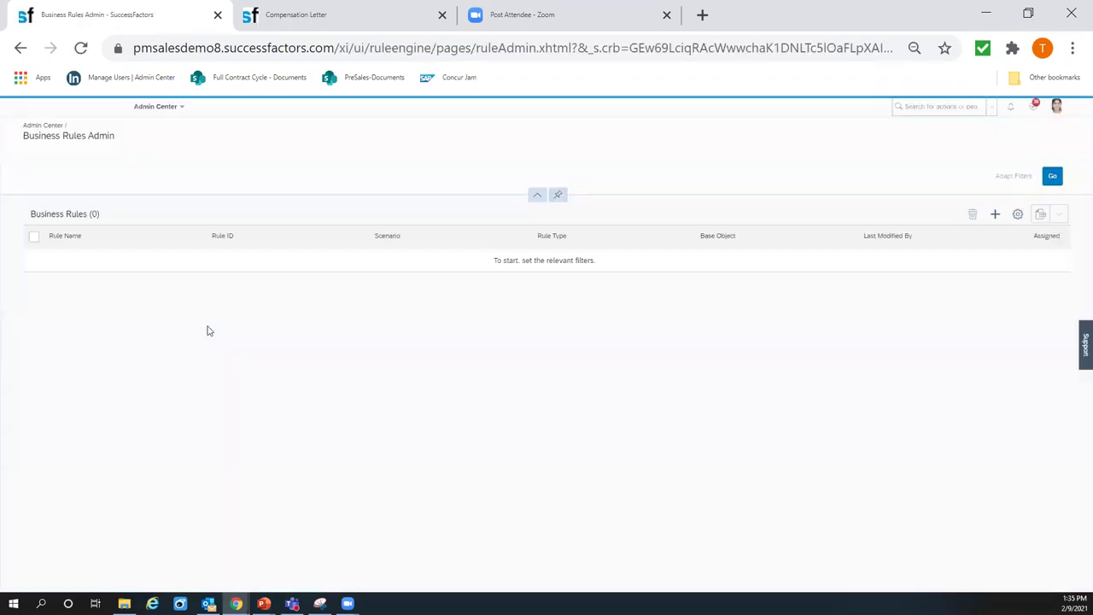
pyautogui.click(991, 216)
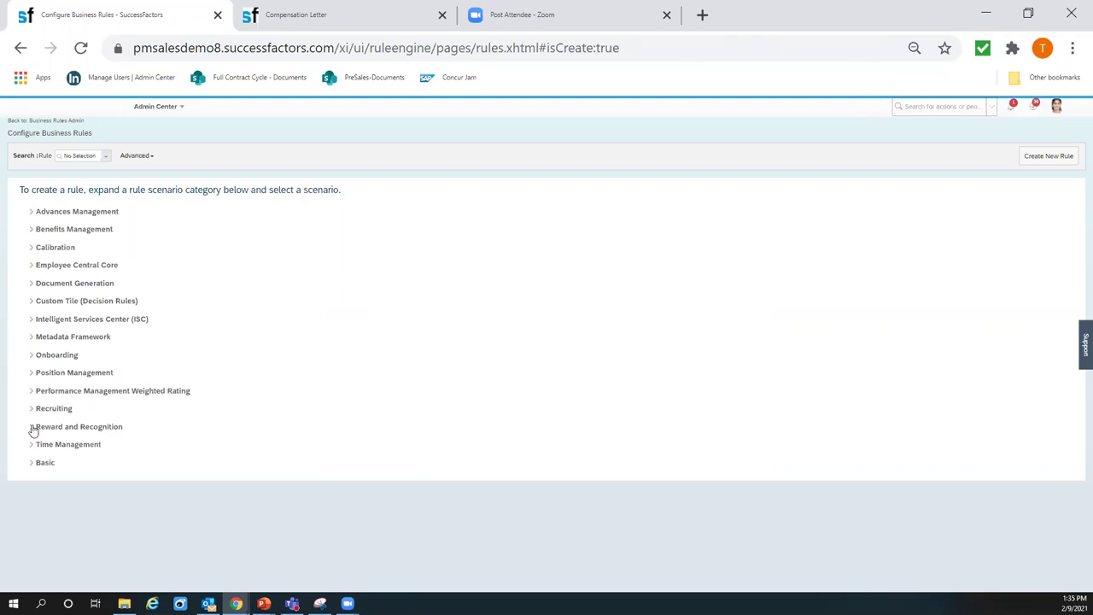
pyautogui.click(32, 427)
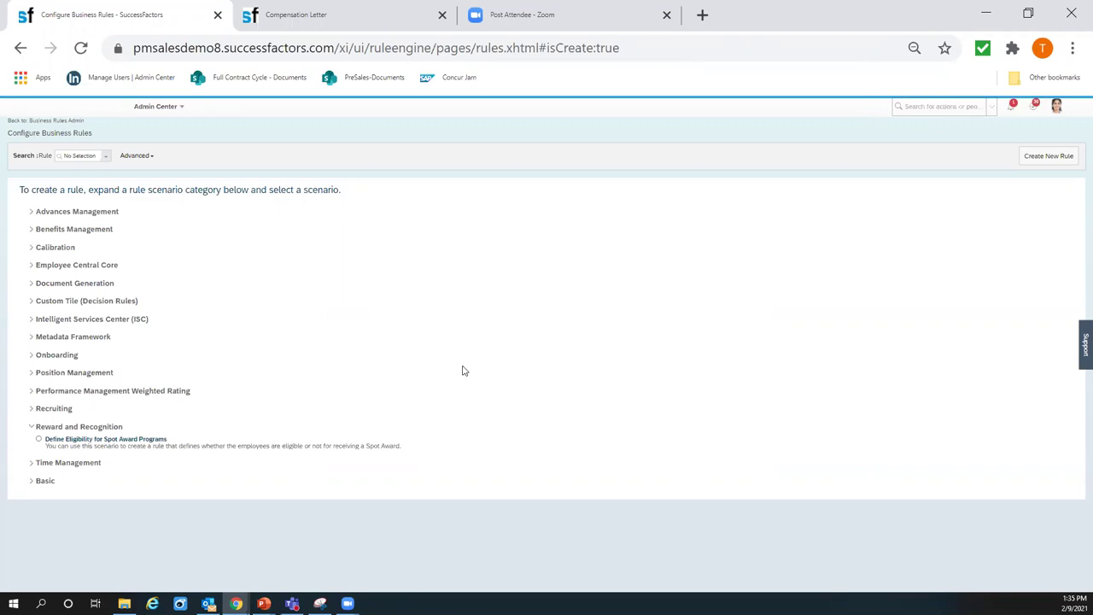
pyautogui.click(49, 446)
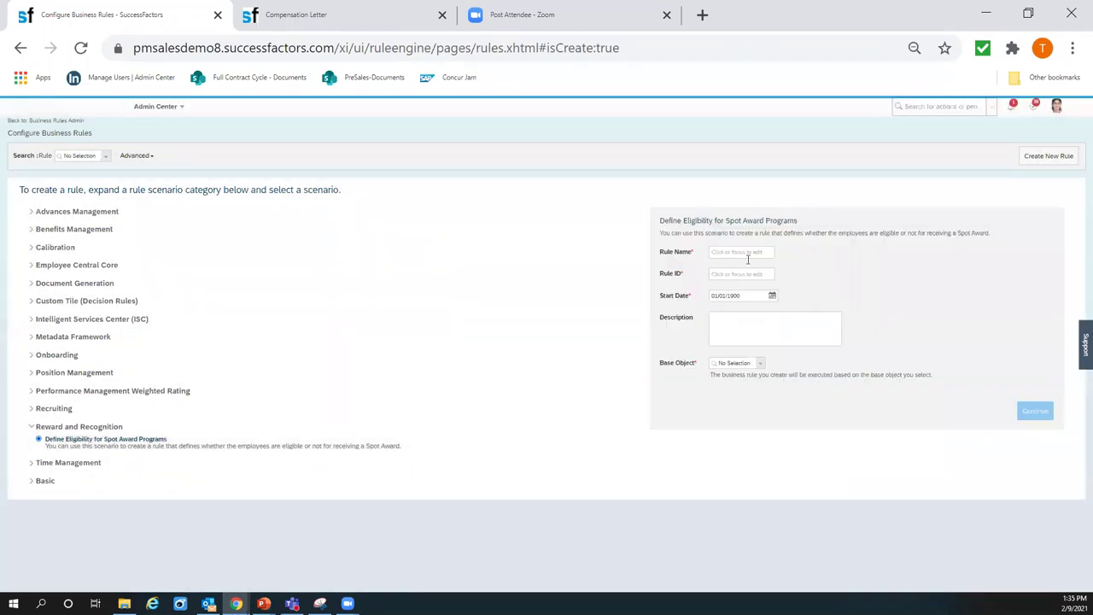
# Step: Name the rule Demo 1 with ID demo123, choose Job Information as its base object, and continue to the rule editor
pyautogui.click(749, 254)
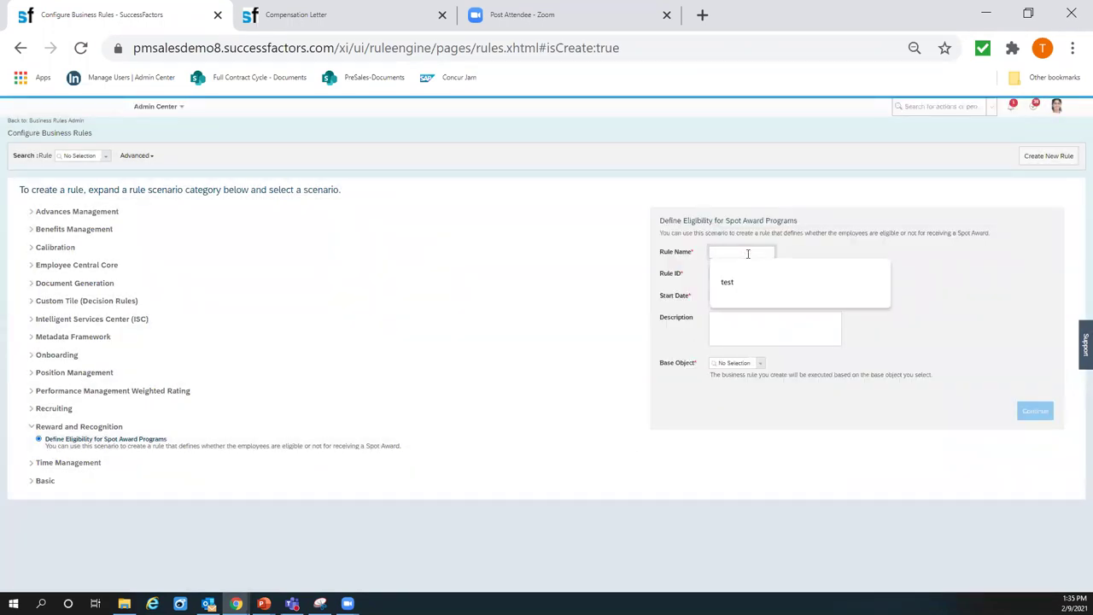
pyautogui.write('Demo 1')
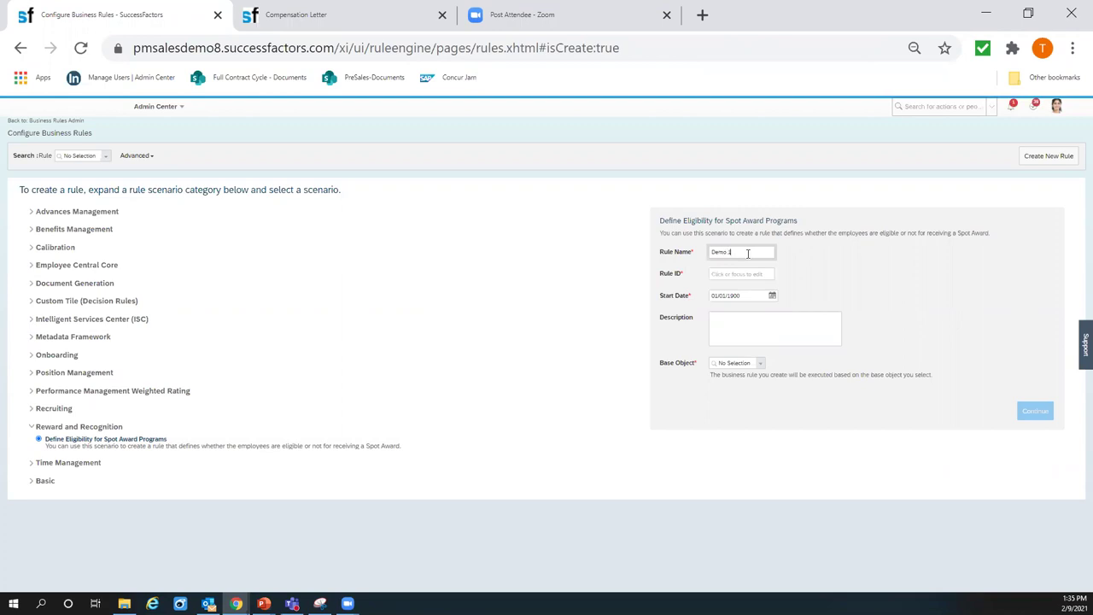
pyautogui.press('Tab')
pyautogui.write('de')
pyautogui.click(766, 331)
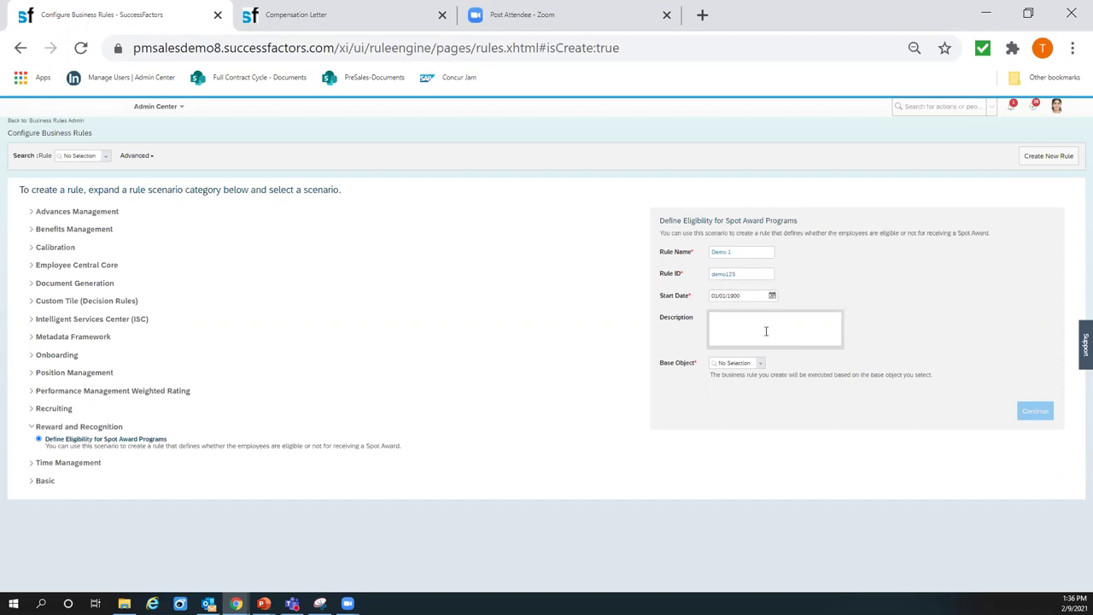
pyautogui.click(761, 363)
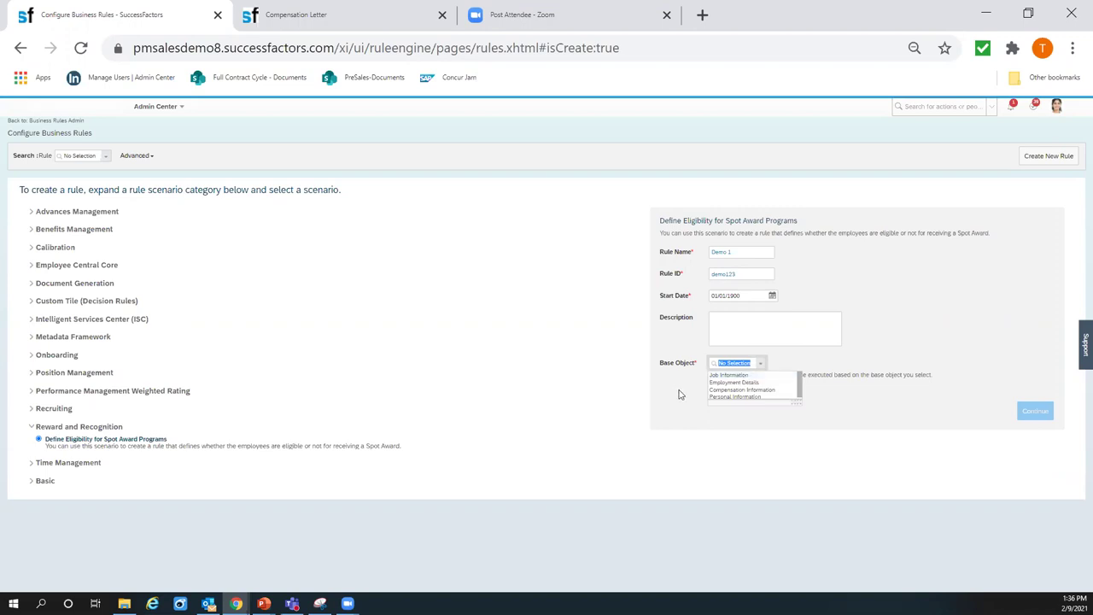
pyautogui.click(762, 375)
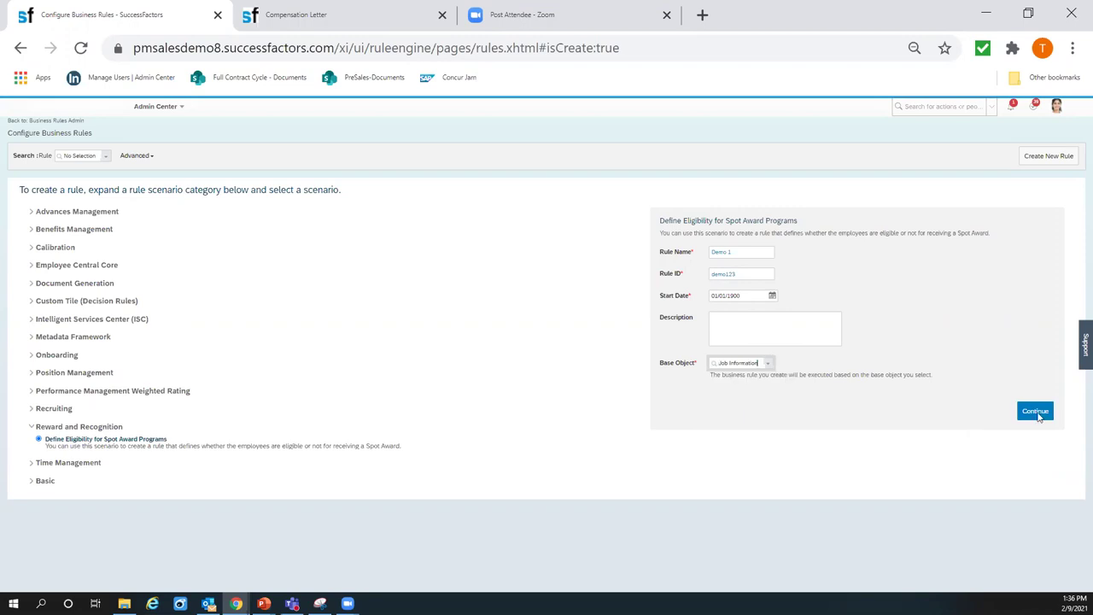
pyautogui.click(1035, 412)
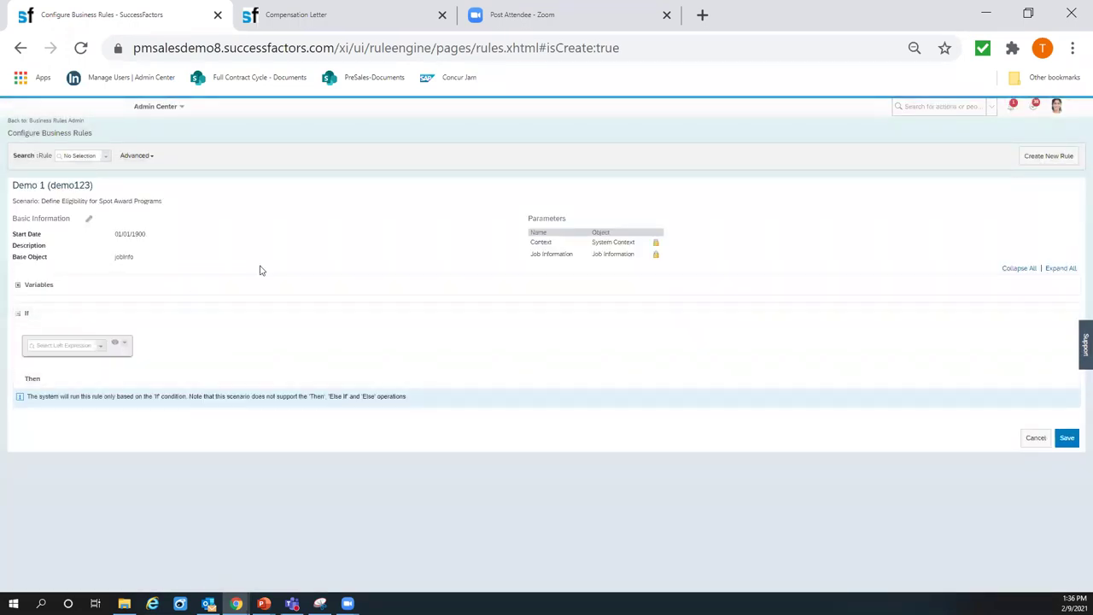
# Step: Add a variable to the rule and examine the fields and functions available as its expression, without choosing one
pyautogui.click(17, 285)
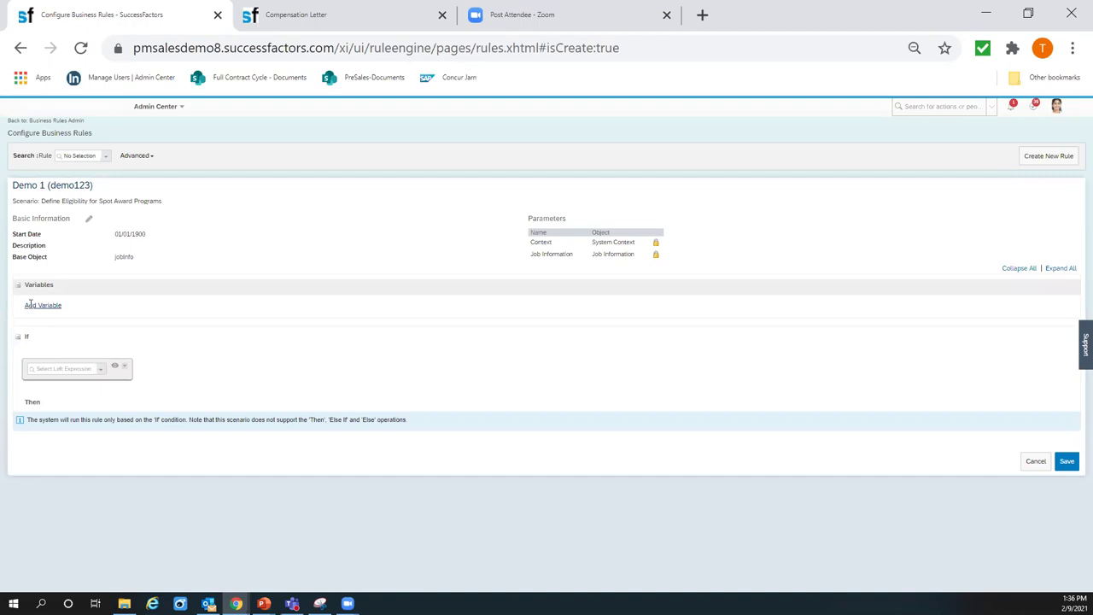
pyautogui.click(30, 304)
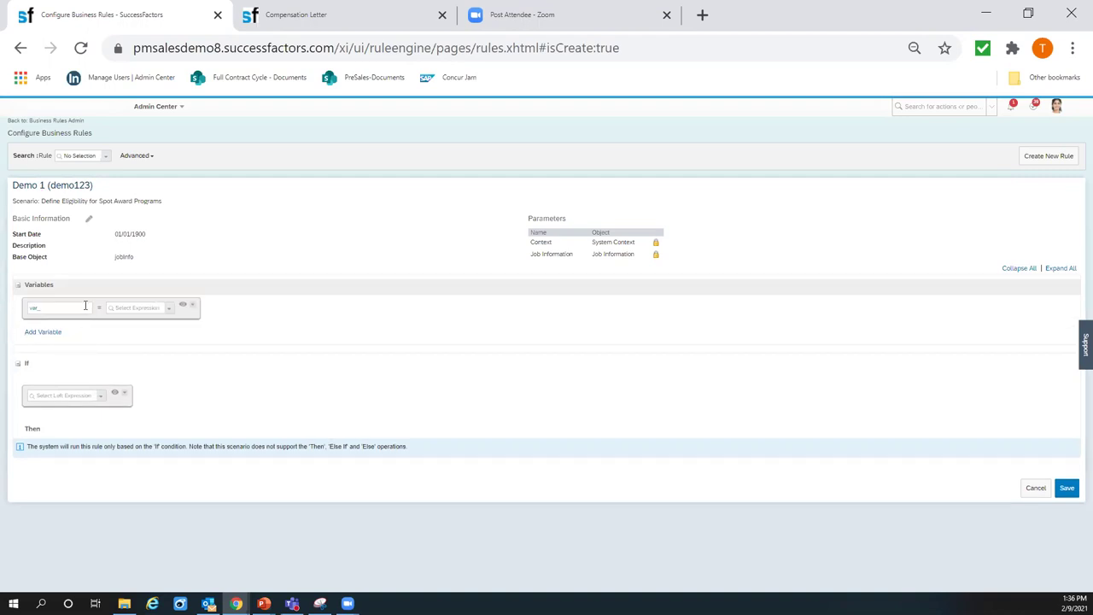
pyautogui.click(170, 312)
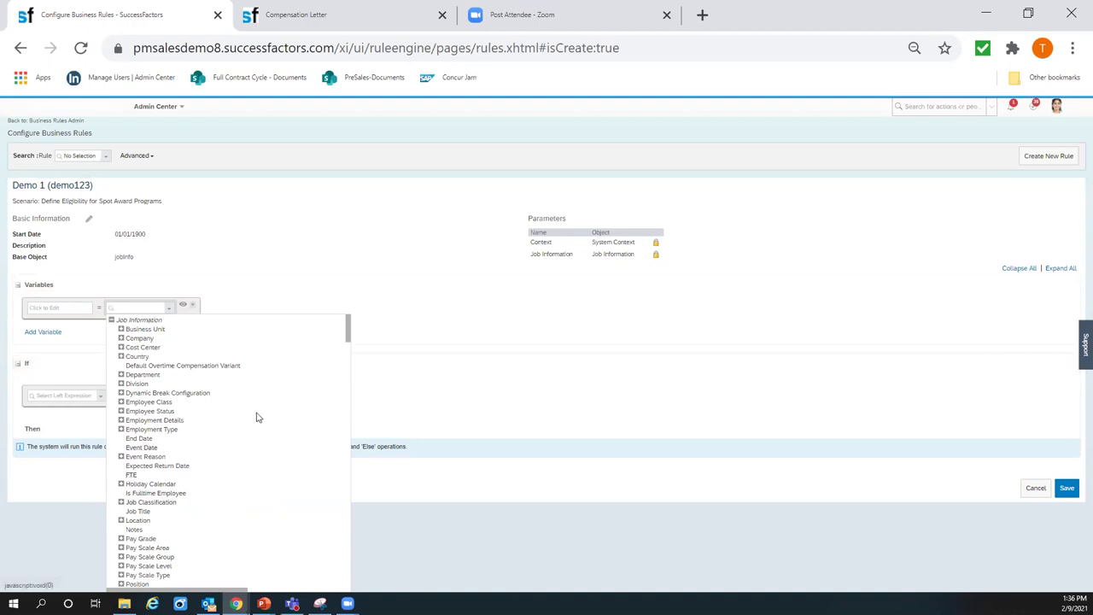
pyautogui.scroll(-1, 218, 440)
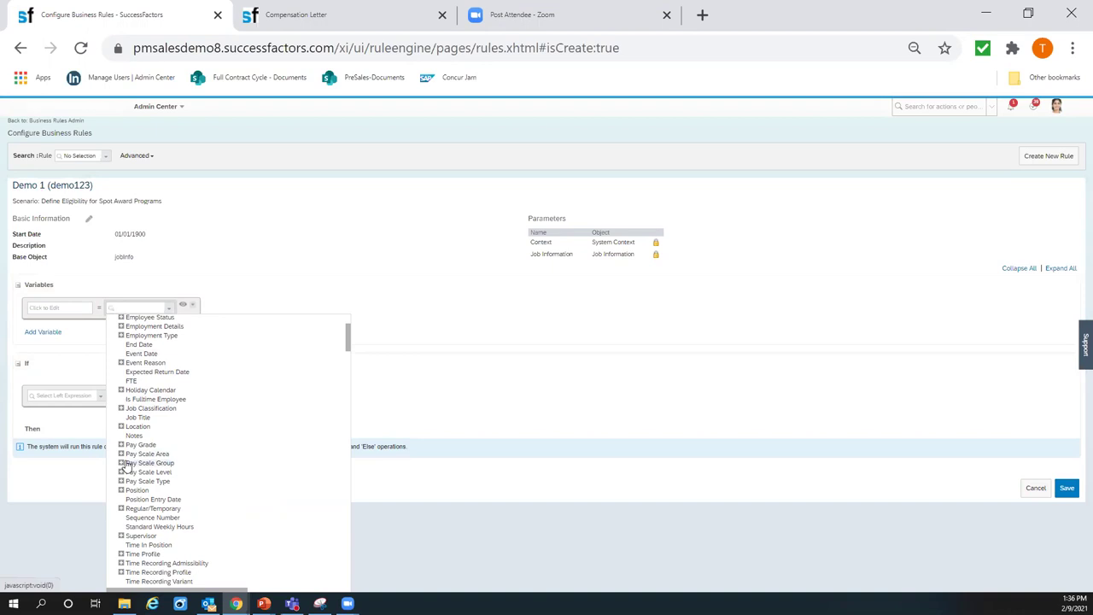
pyautogui.scroll(-2, 222, 453)
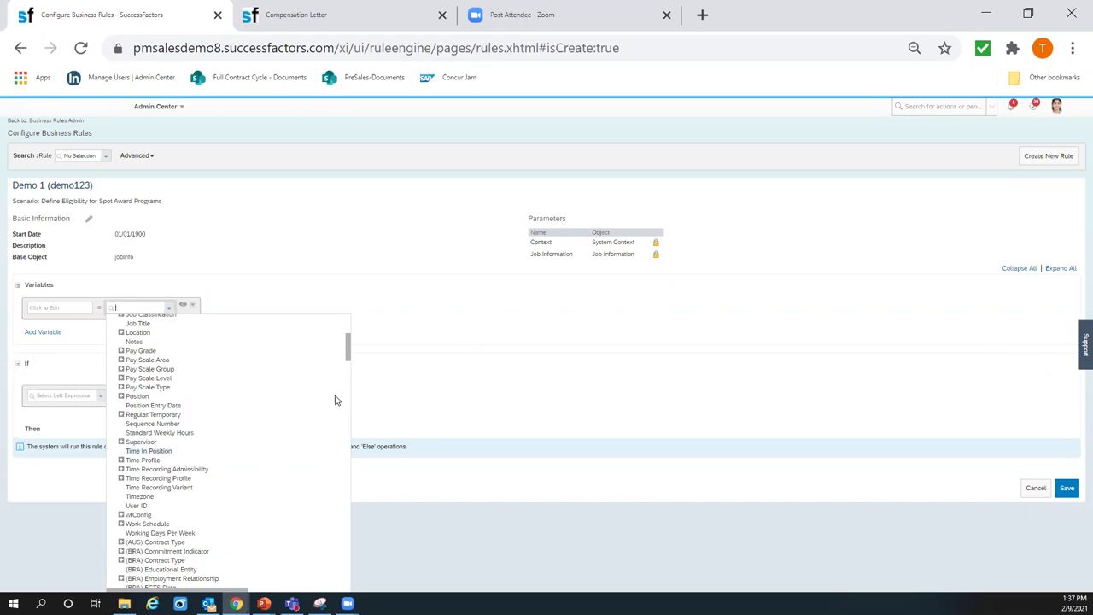
pyautogui.scroll(-10, 335, 400)
pyautogui.scroll(-10, 335, 404)
pyautogui.scroll(-10, 334, 404)
pyautogui.scroll(-10, 336, 406)
pyautogui.scroll(-15, 335, 406)
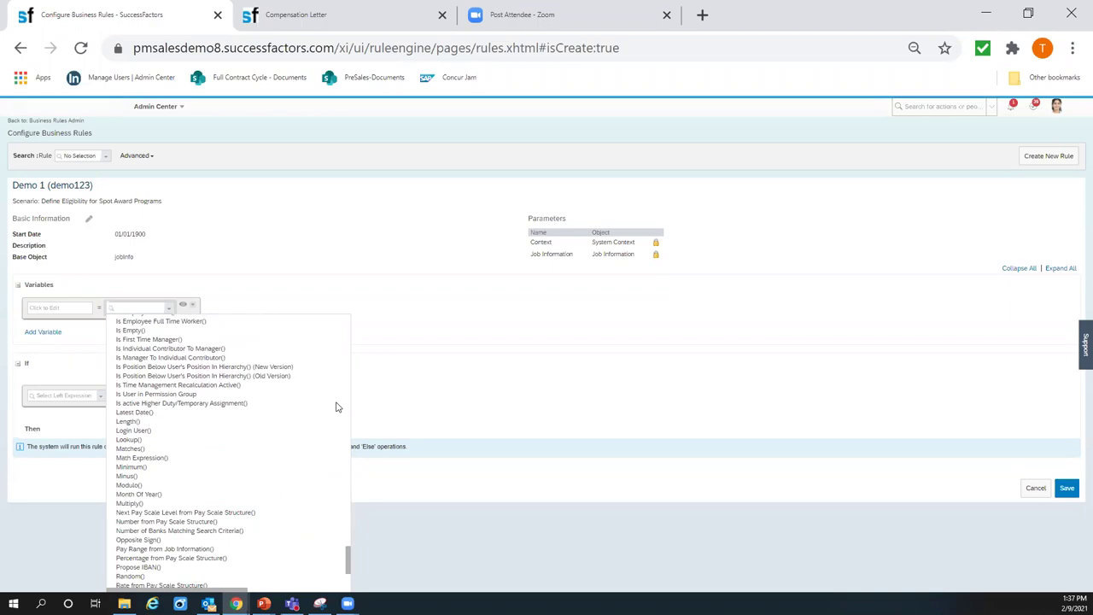
pyautogui.scroll(-5, 336, 407)
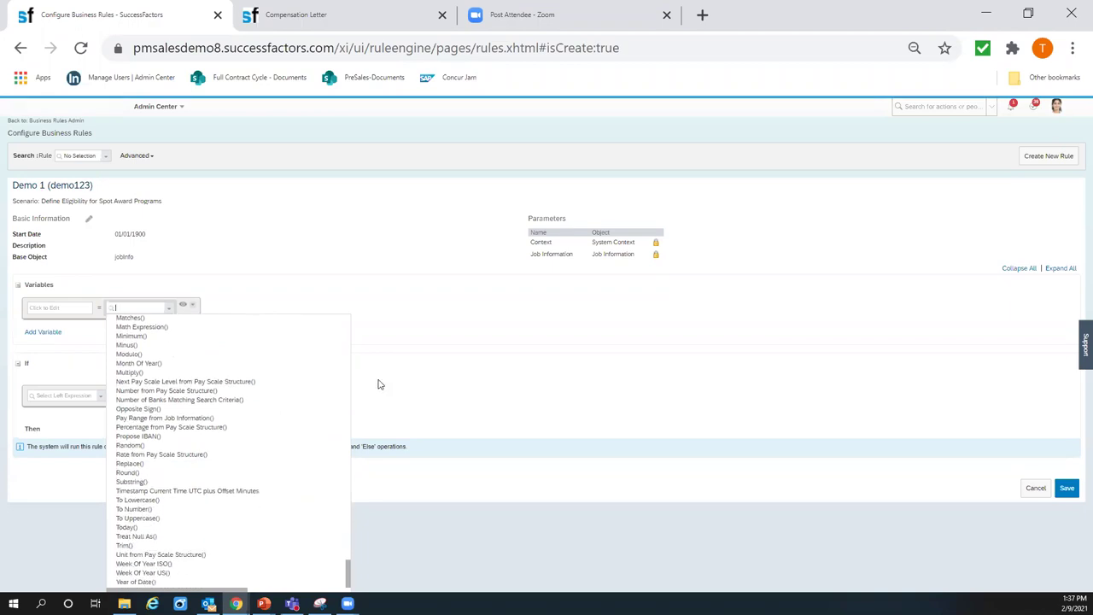
pyautogui.click(542, 327)
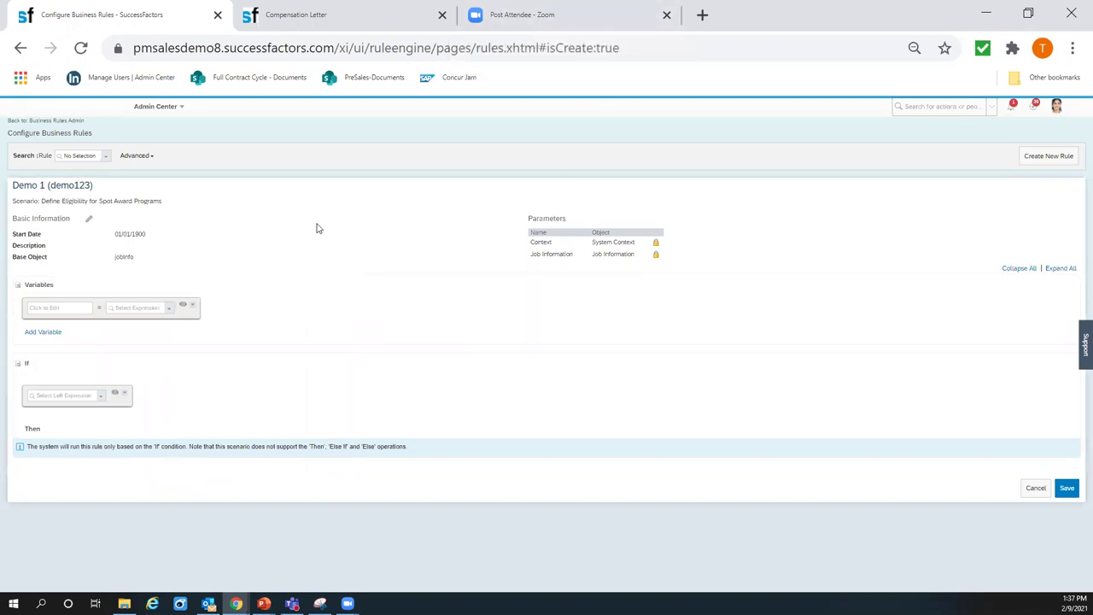
# Step: Leave the rule editor without saving the Demo 1 rule and go to the Compensation module
pyautogui.click(147, 111)
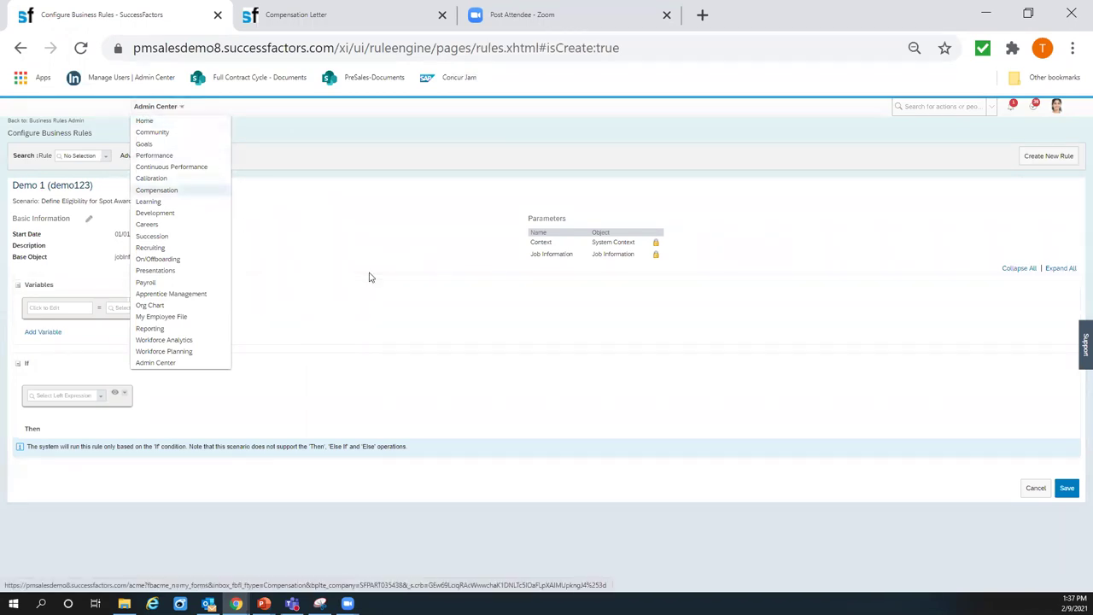
pyautogui.click(371, 276)
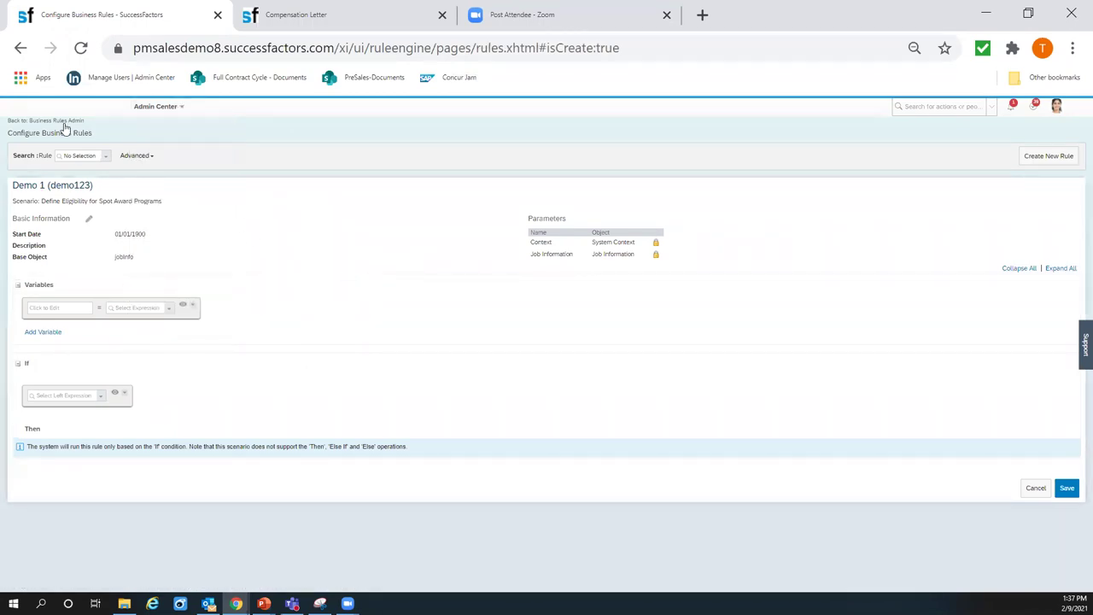
pyautogui.click(155, 107)
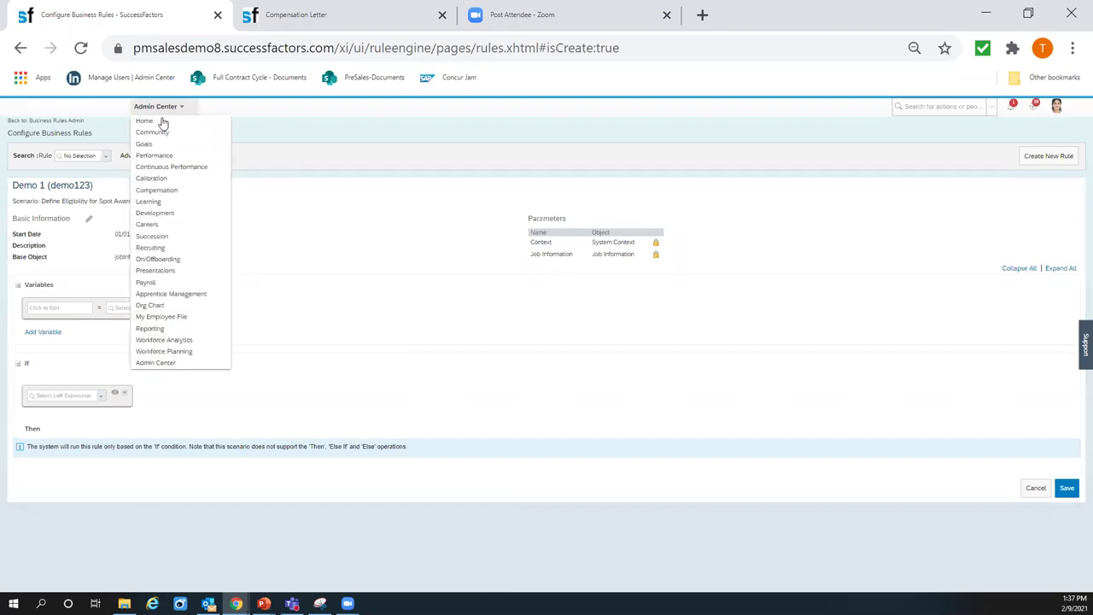
pyautogui.click(205, 191)
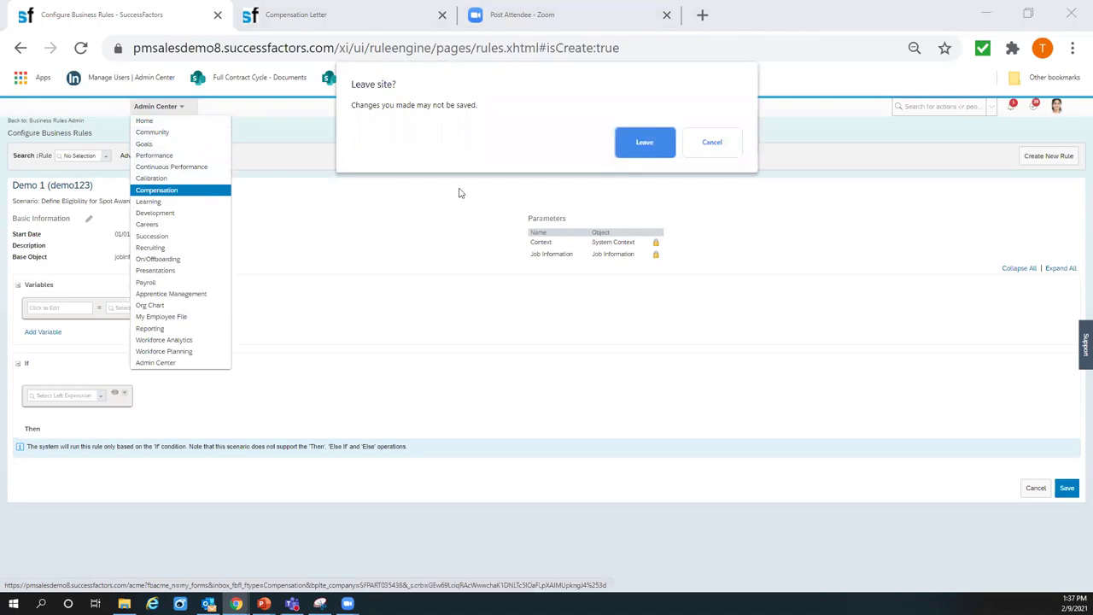
pyautogui.click(647, 142)
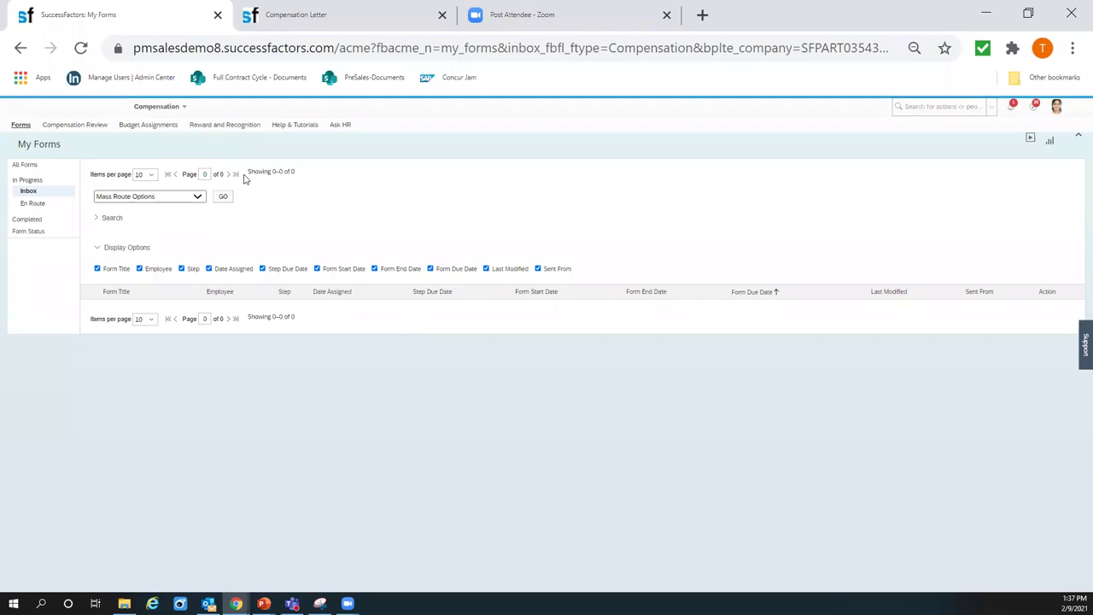
# Step: Return to the Admin Center and open Compensation Home
pyautogui.click(188, 107)
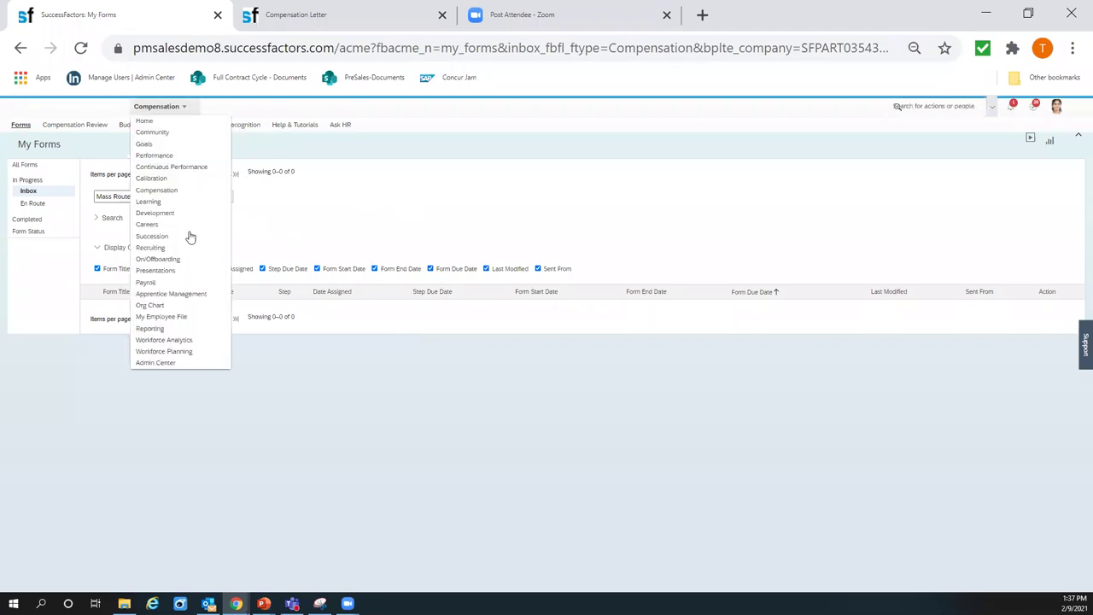
pyautogui.click(191, 363)
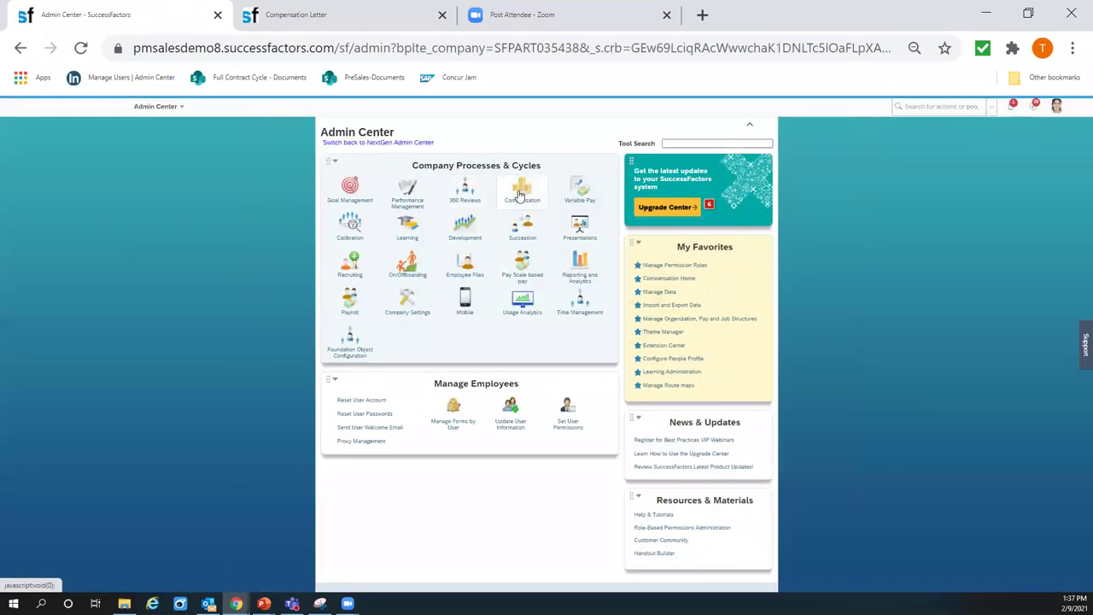
pyautogui.click(519, 196)
pyautogui.click(529, 260)
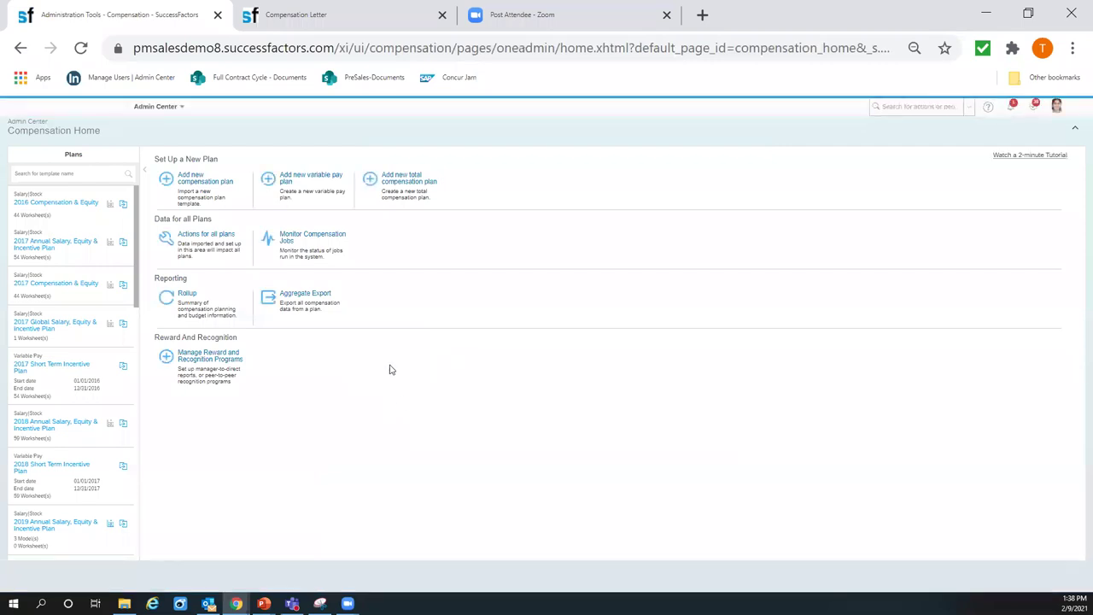
# Step: Open the 2017 Annual Salary, Equity & Incentive Plan and examine its budget spending and employee eligibility breakdown
pyautogui.click(76, 244)
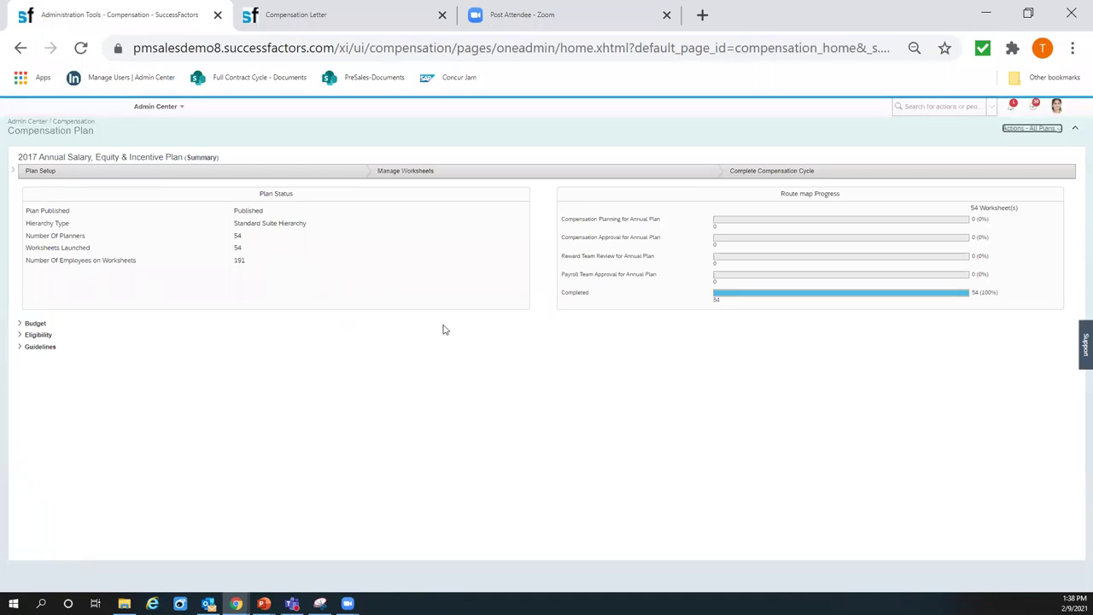
pyautogui.click(19, 327)
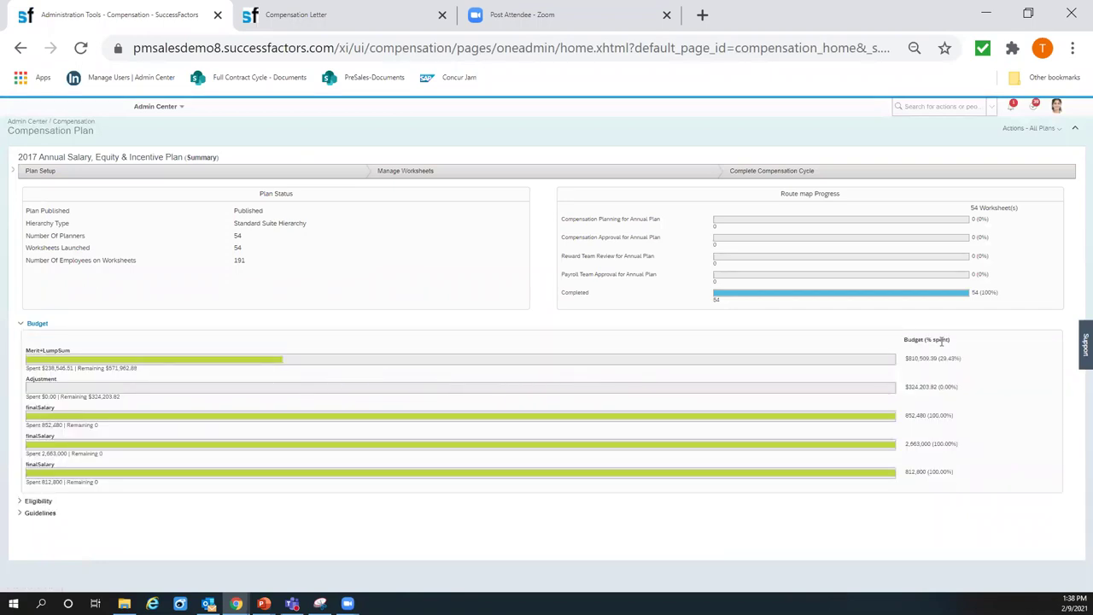
pyautogui.moveTo(328, 363)
pyautogui.moveTo(135, 359)
pyautogui.moveTo(125, 371); pyautogui.dragTo(107, 376)
pyautogui.click(130, 382)
pyautogui.click(19, 504)
pyautogui.scroll(-3, 205, 450)
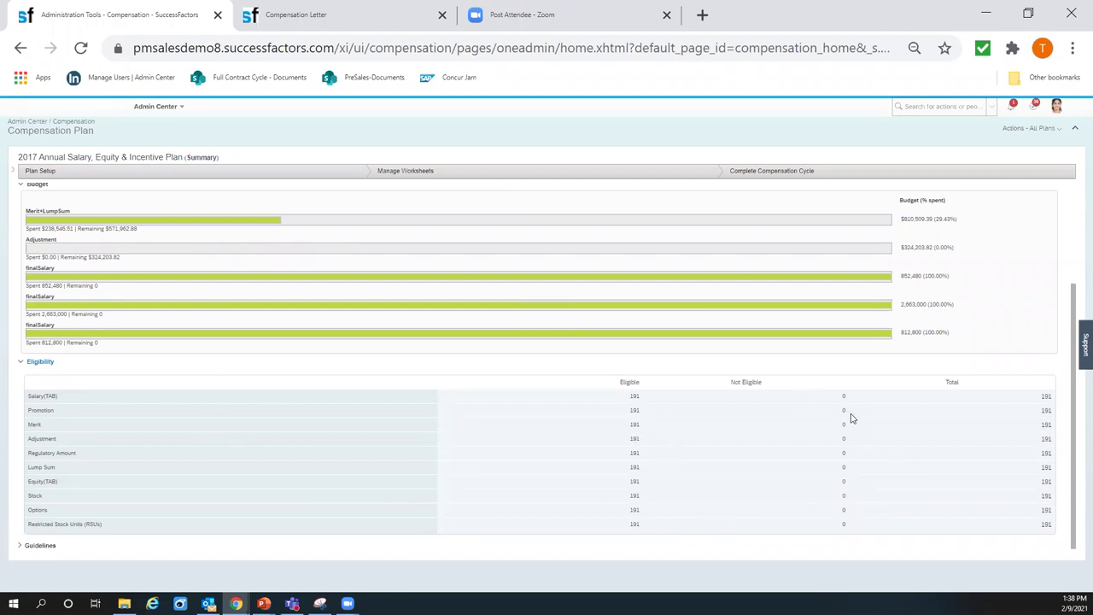
# Step: Examine the plan's guideline assignments in its summary, and open the plan's Manage Worksheets stage
pyautogui.click(19, 547)
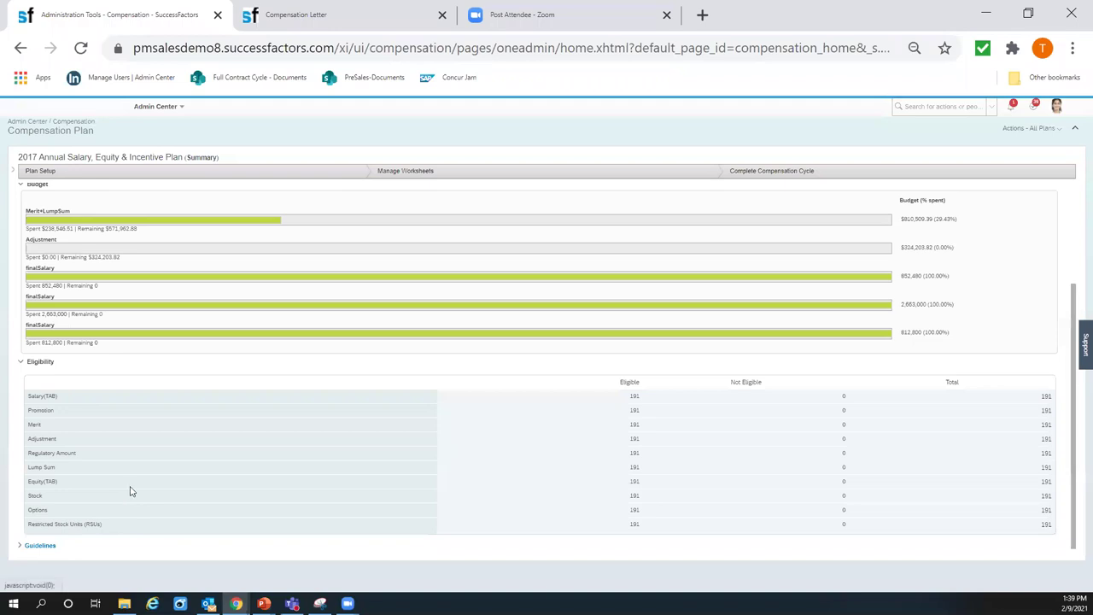
pyautogui.click(19, 551)
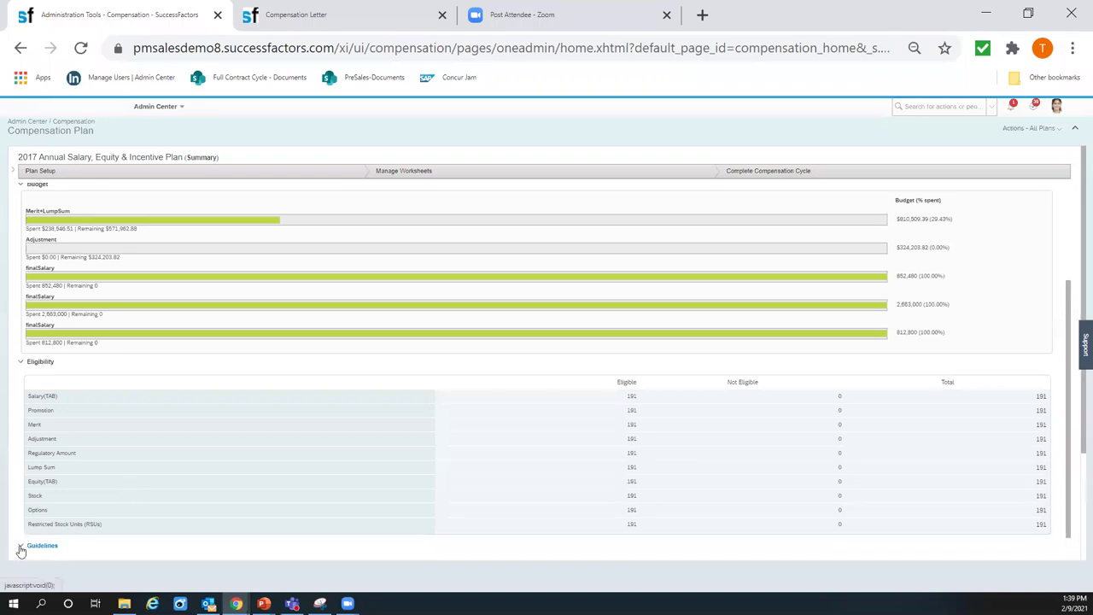
pyautogui.scroll(-2, 268, 435)
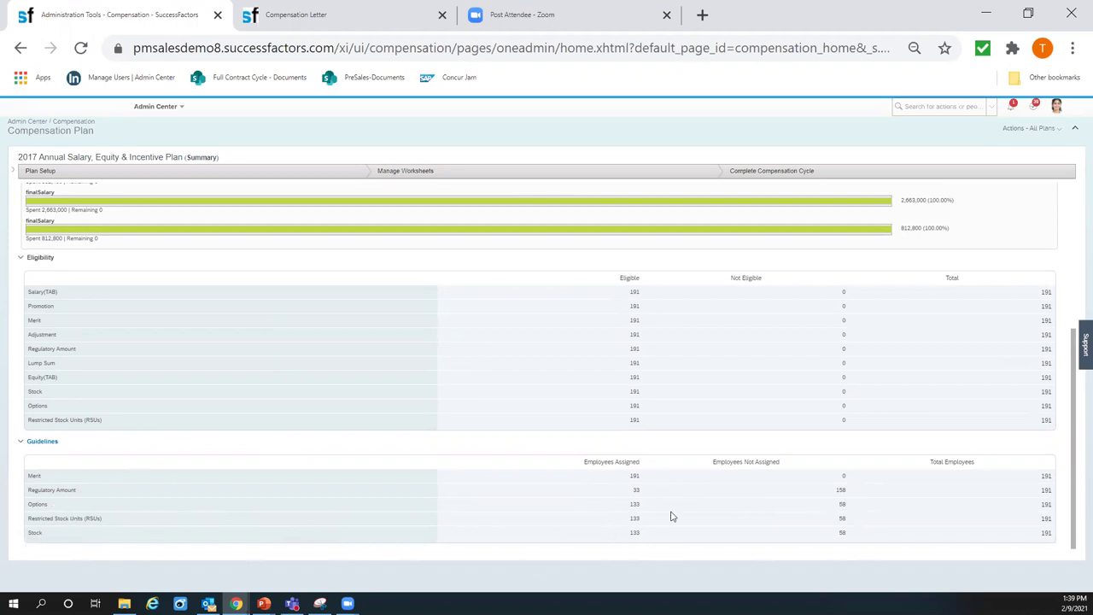
pyautogui.scroll(1, 674, 429)
pyautogui.scroll(5, 675, 429)
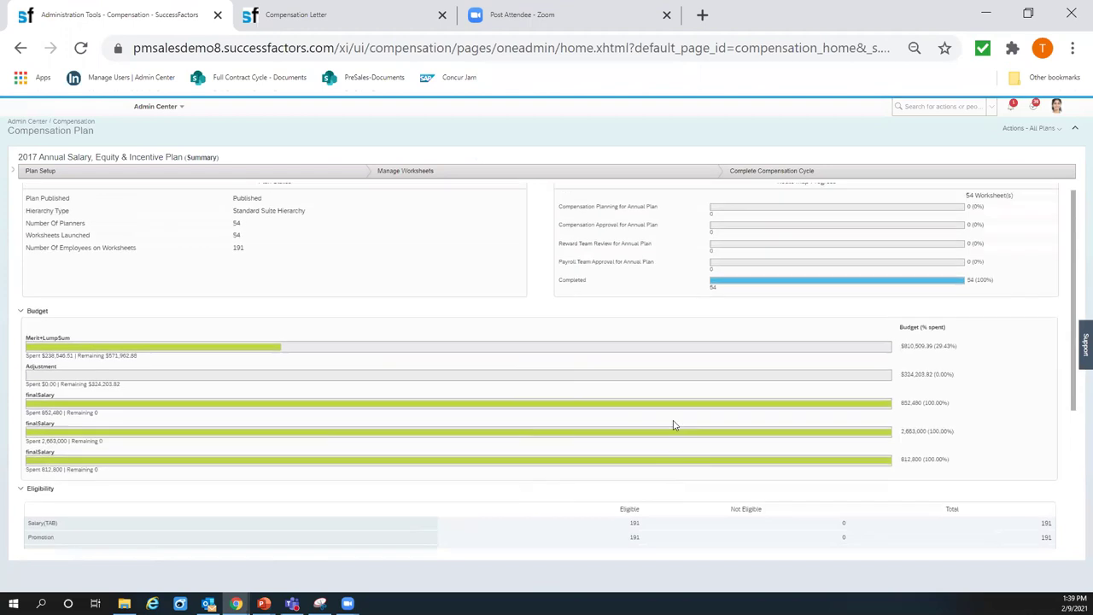
pyautogui.click(428, 172)
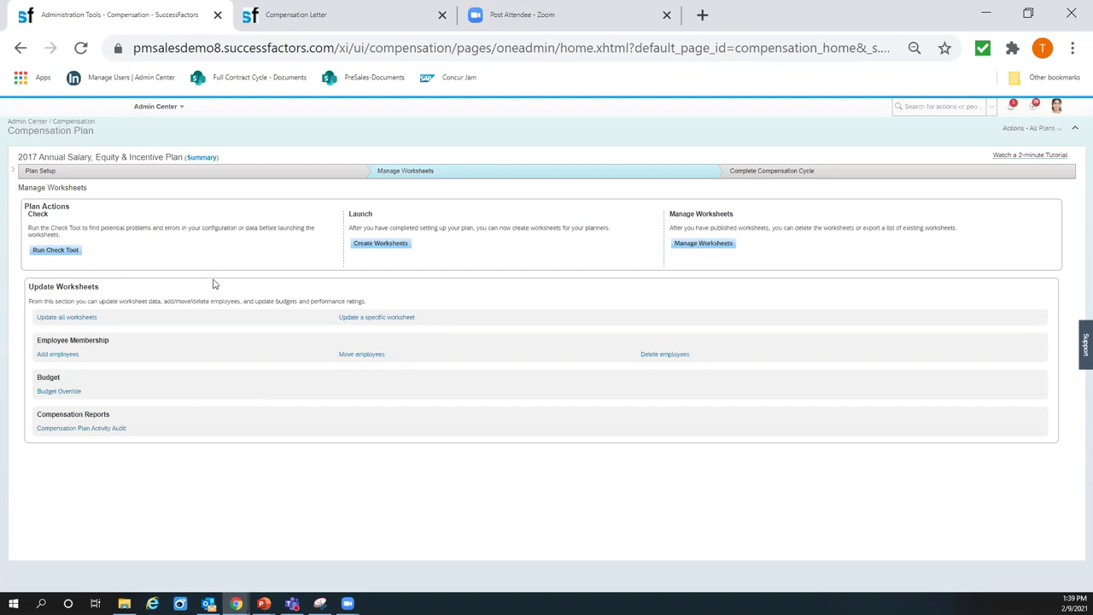
# Step: Open the plan's existing worksheets list, examine its Employee Type filter options and entries, and close it
pyautogui.click(64, 256)
pyautogui.click(56, 257)
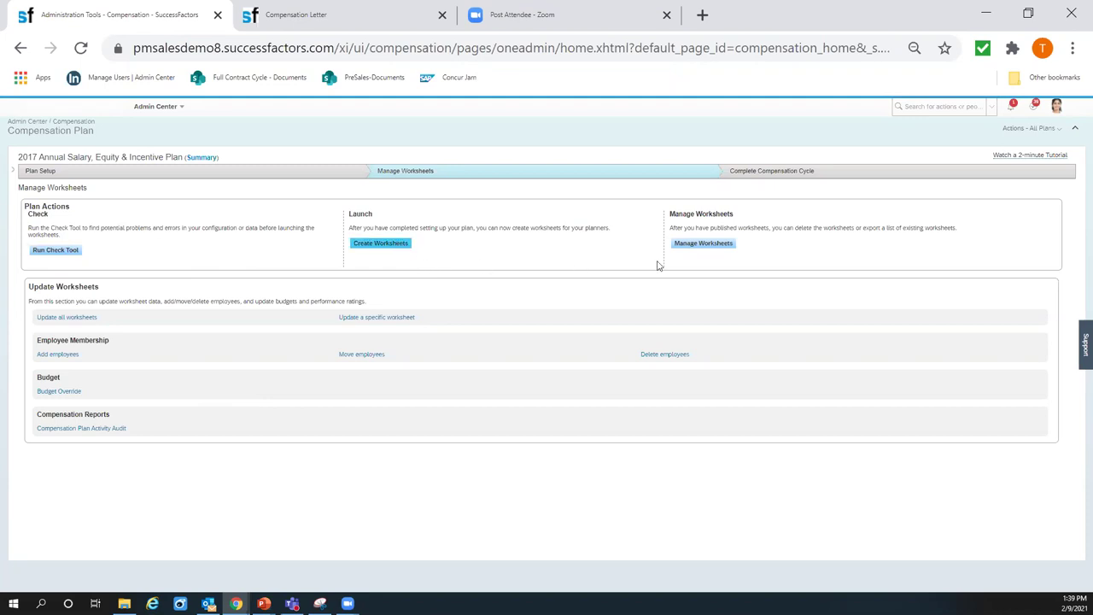
pyautogui.click(718, 244)
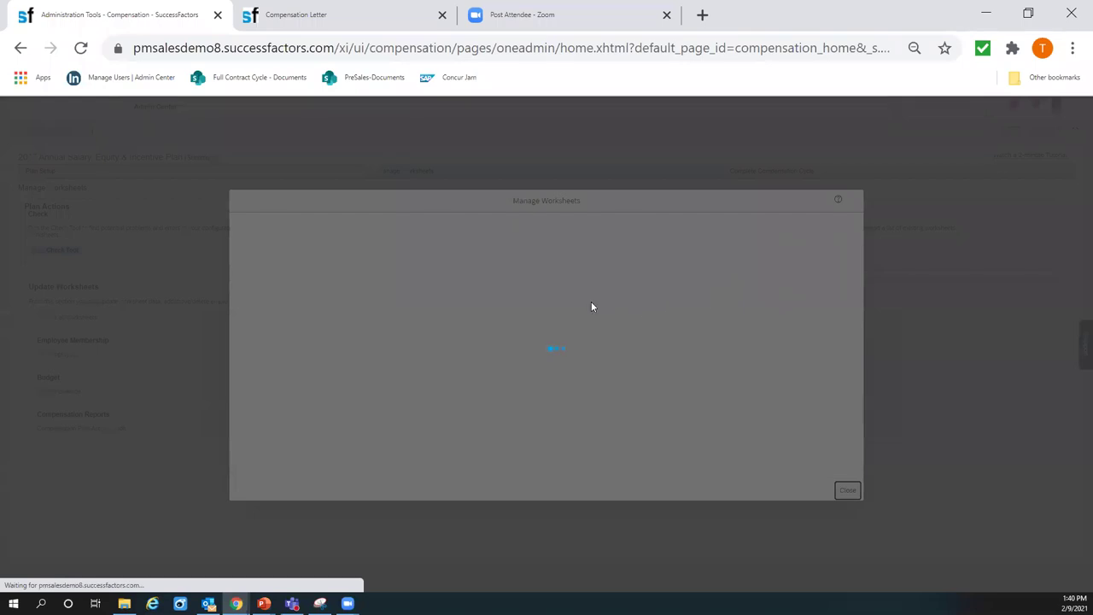
pyautogui.scroll(-1, 502, 355)
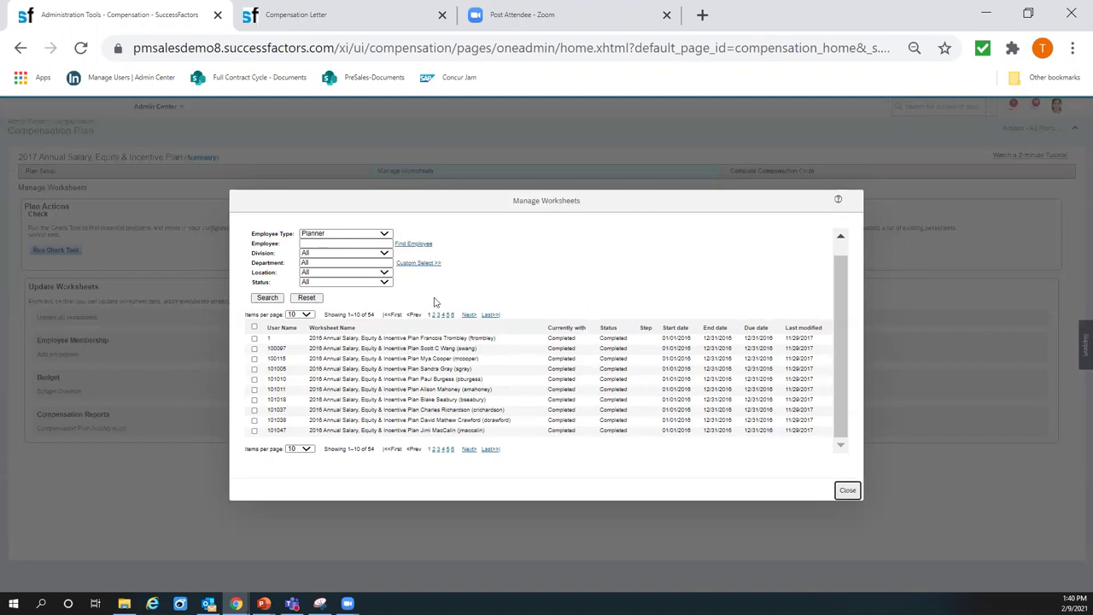
pyautogui.click(384, 234)
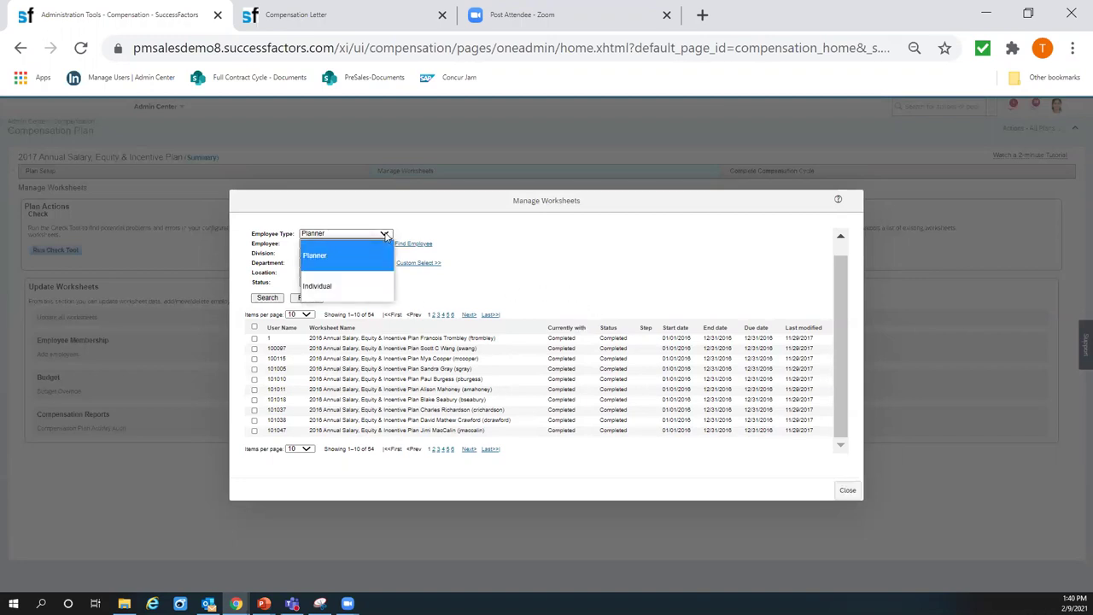
pyautogui.click(636, 282)
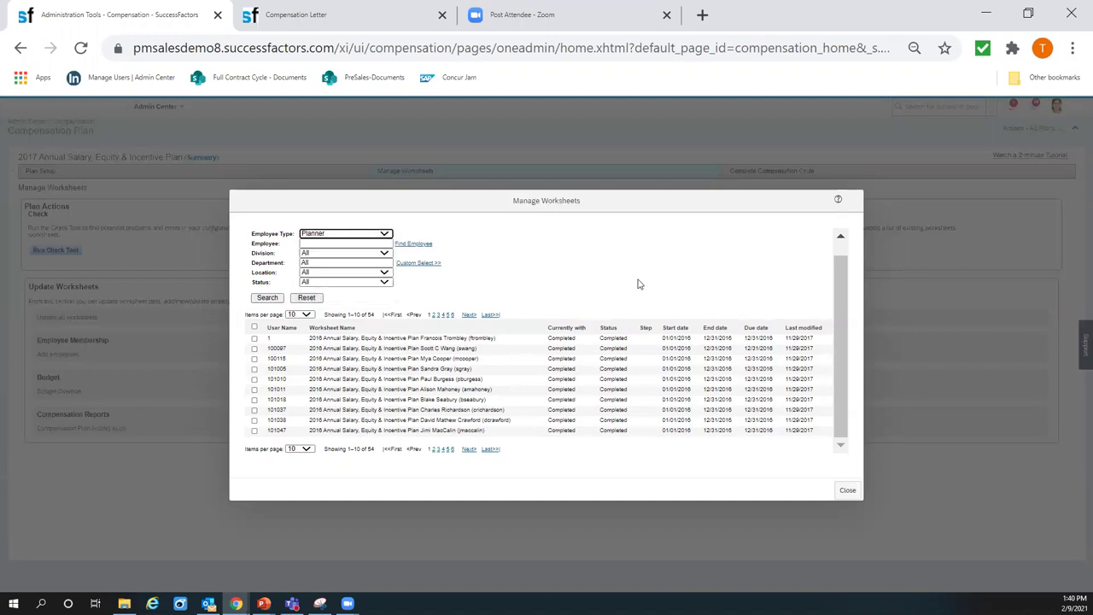
pyautogui.click(849, 493)
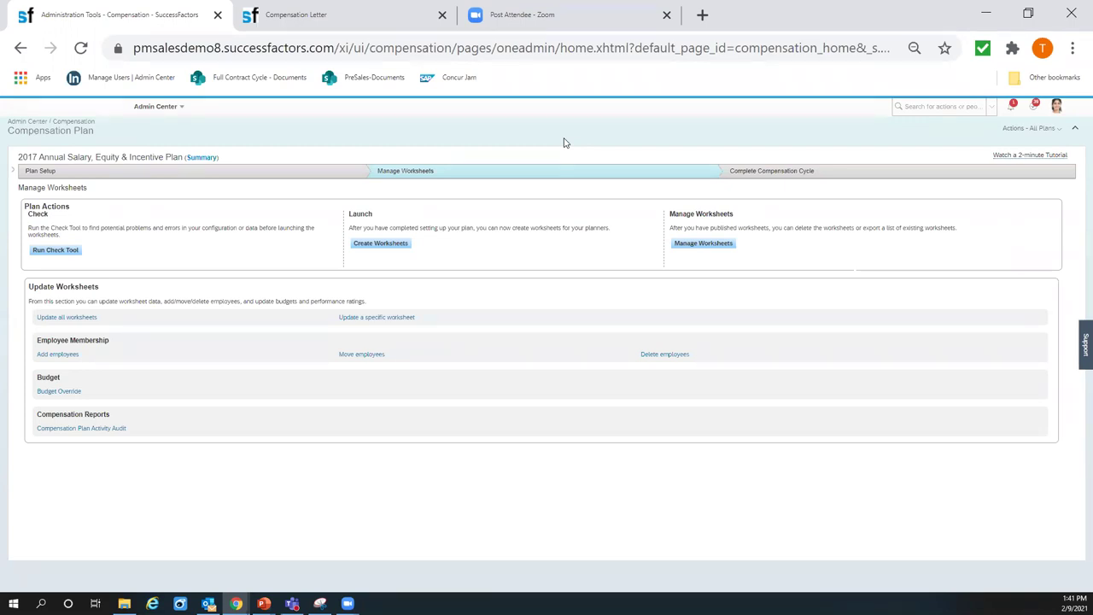
# Step: Go to the Presentations module and open the Annual Talent Review presentation in the full slide view
pyautogui.click(179, 107)
pyautogui.click(189, 271)
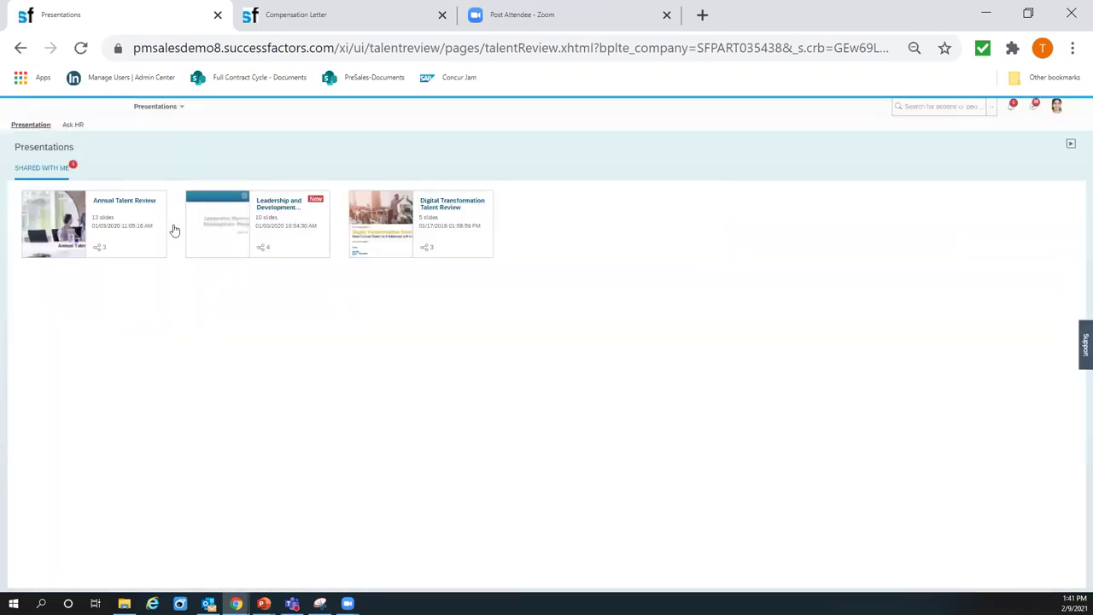
pyautogui.click(128, 226)
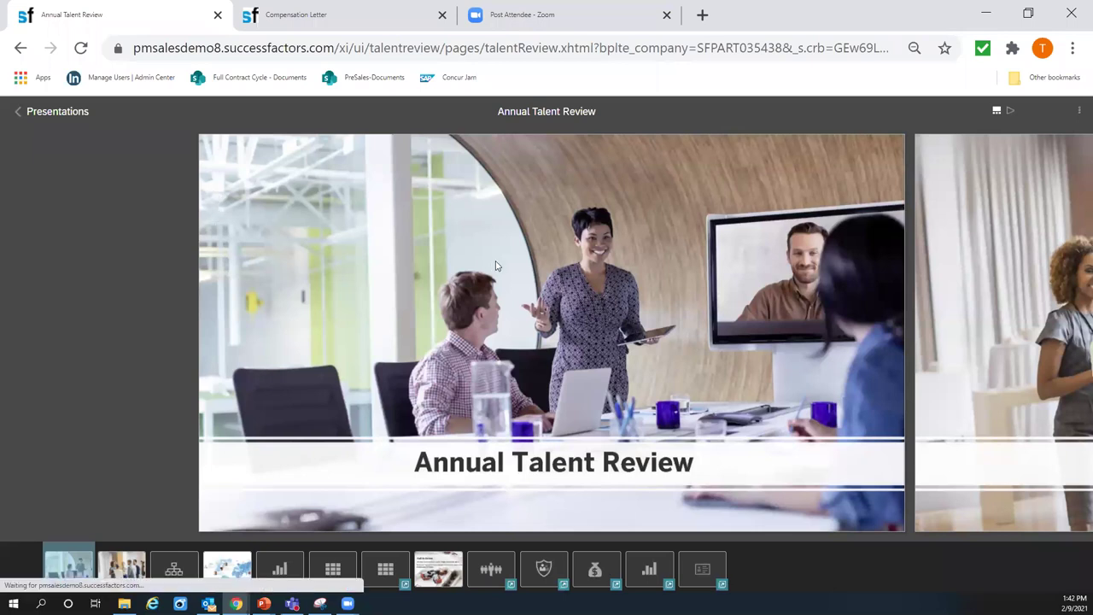
pyautogui.click(894, 374)
pyautogui.moveTo(1070, 346)
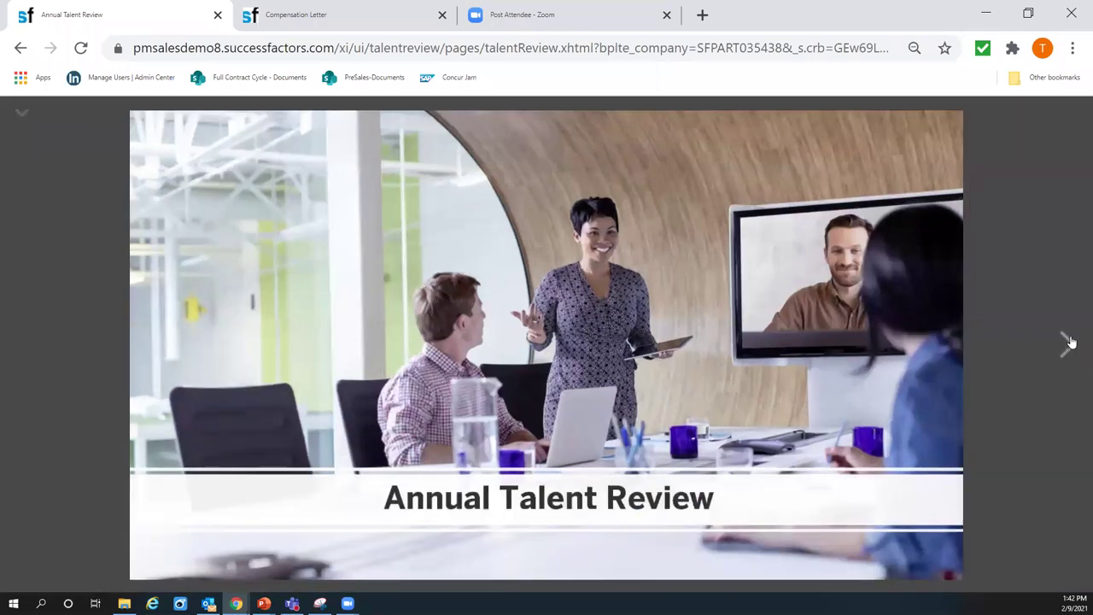
# Step: Advance to the Production Director's org chart slide and view the Program Management Office position's team details
pyautogui.click(1069, 345)
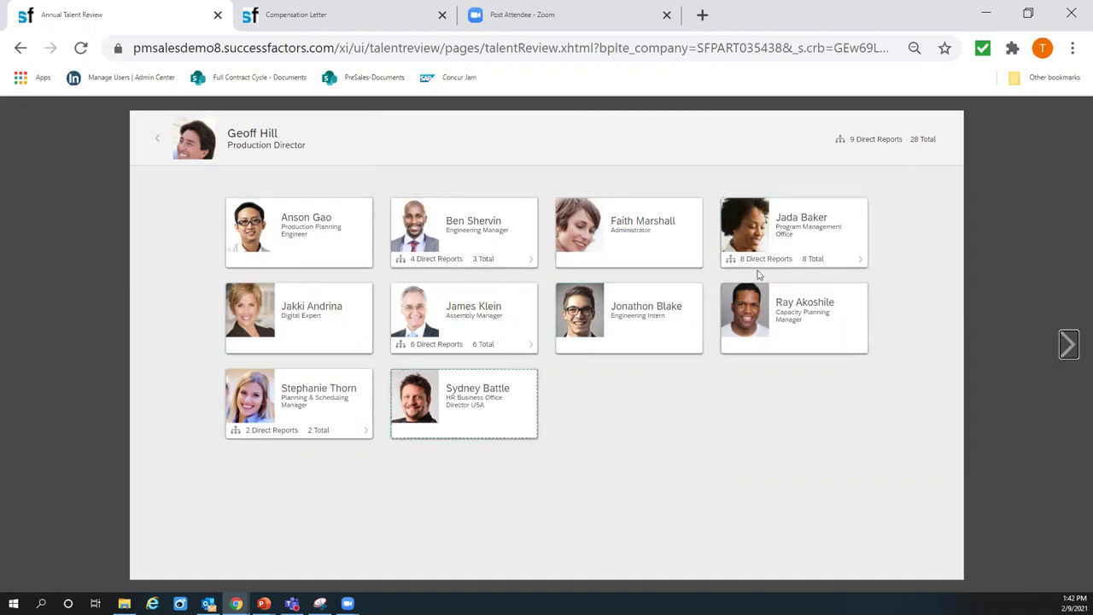
pyautogui.click(774, 225)
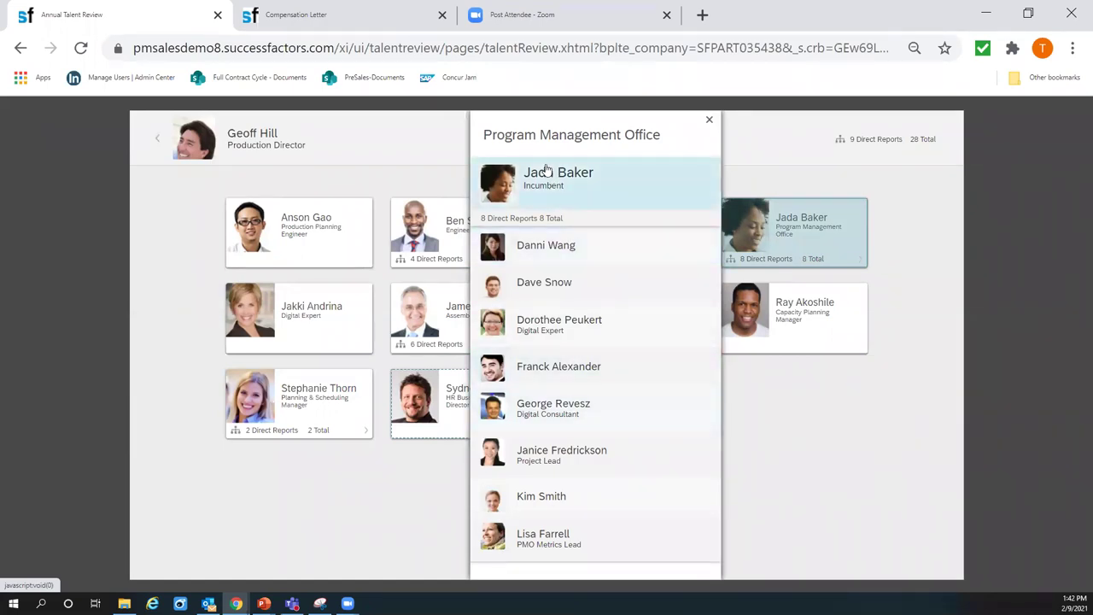
pyautogui.click(709, 120)
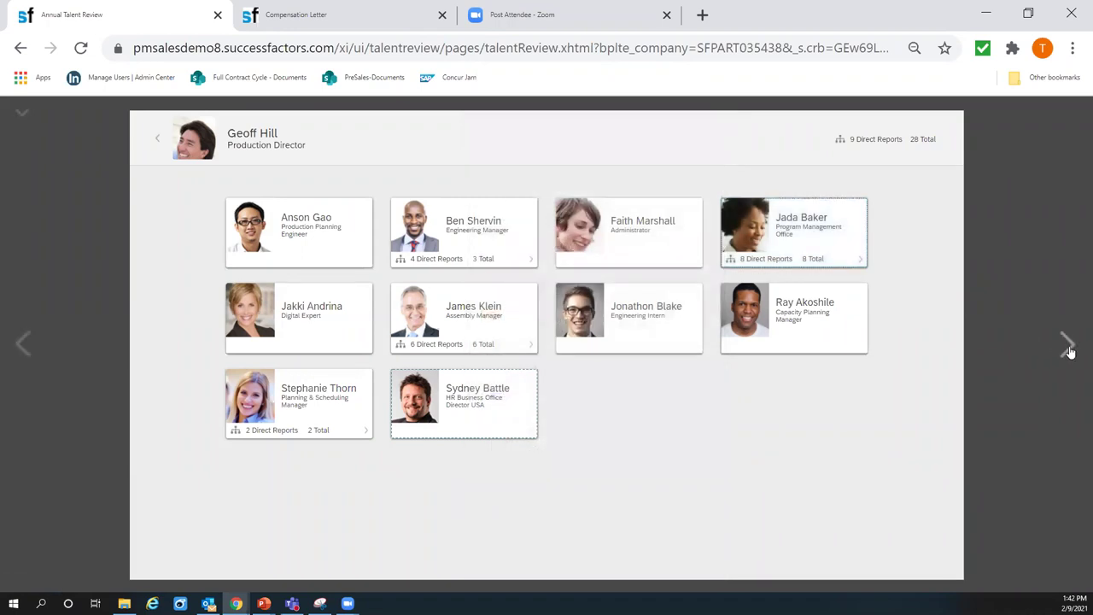
# Step: Advance to the performance and potential matrix and compare the talent cards of the Engineering Manager and the Planning & Scheduling Manager
pyautogui.click(1070, 345)
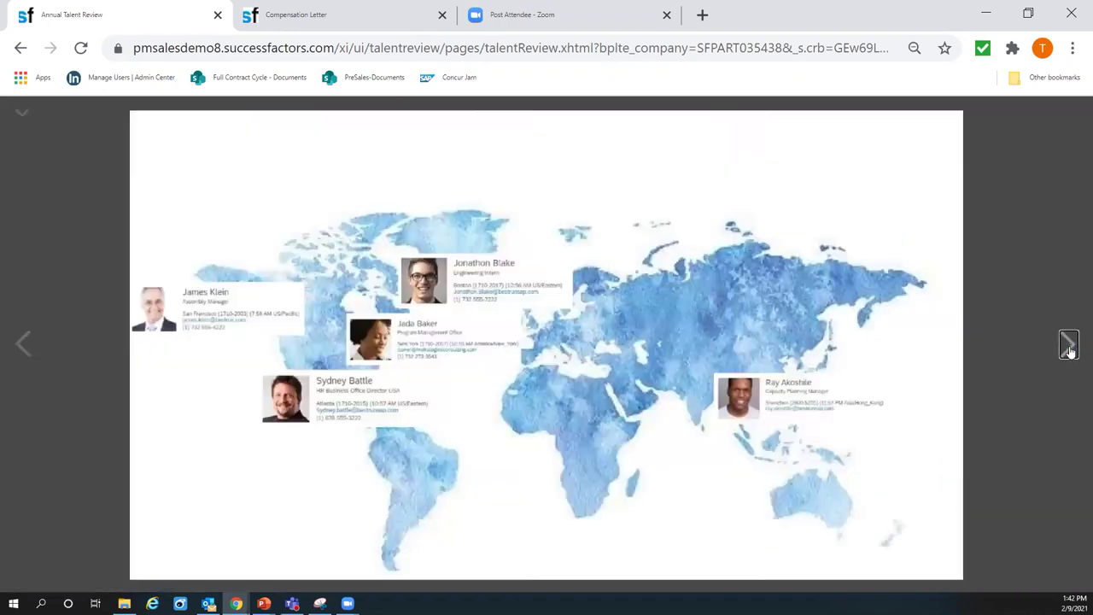
pyautogui.click(1069, 345)
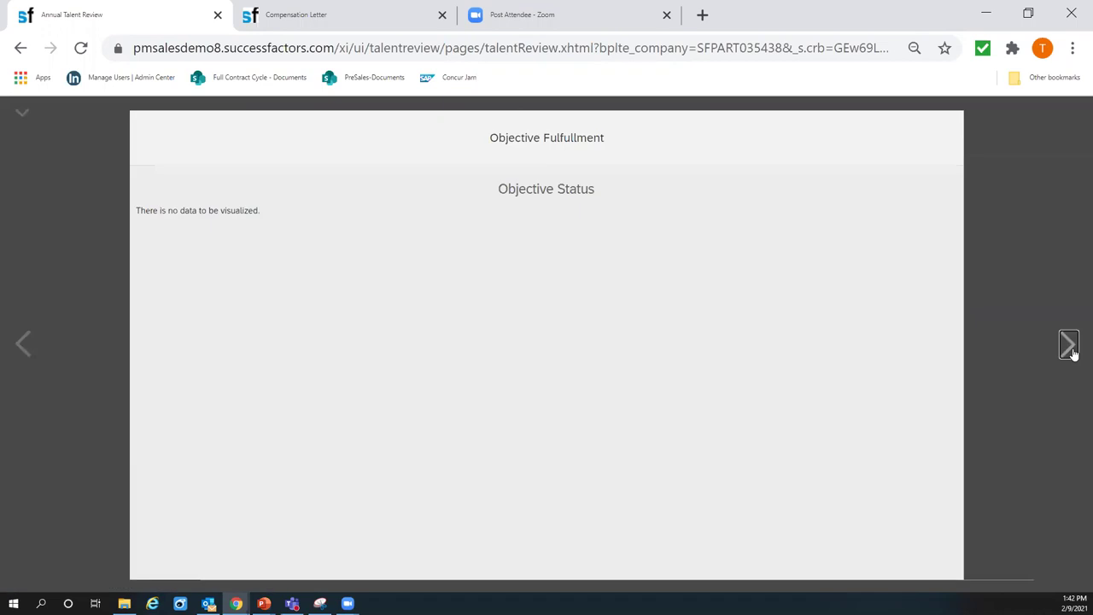
pyautogui.click(1071, 348)
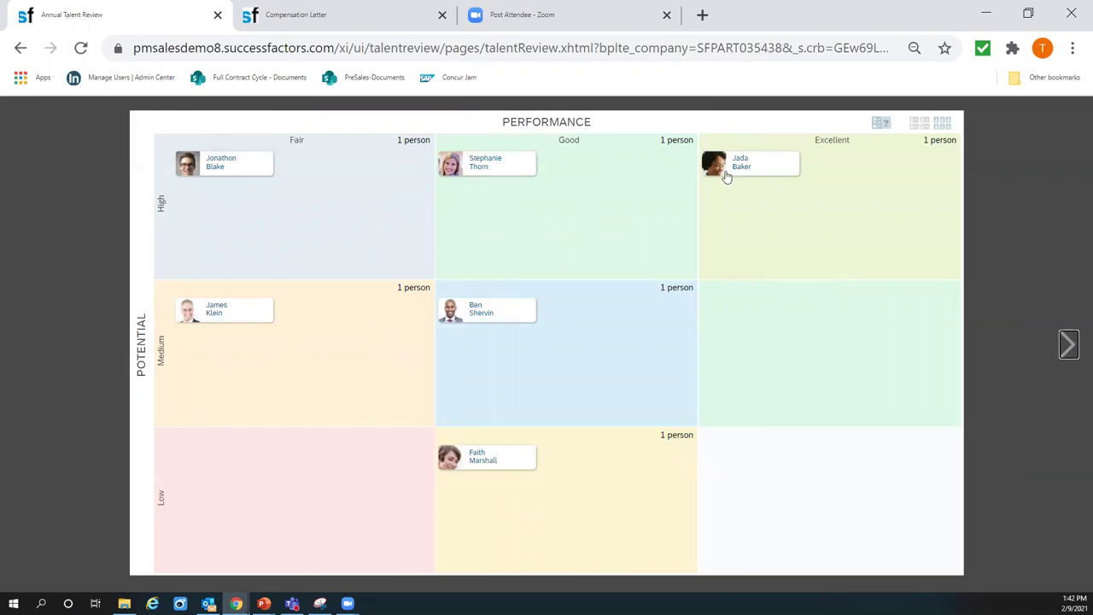
pyautogui.click(486, 164)
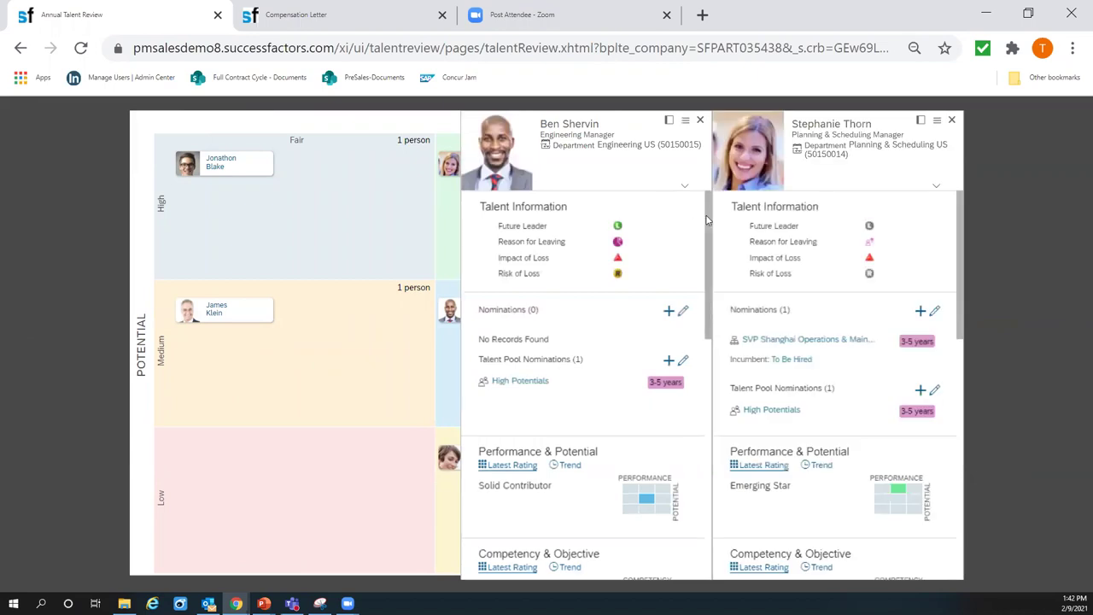
pyautogui.scroll(-5, 706, 221)
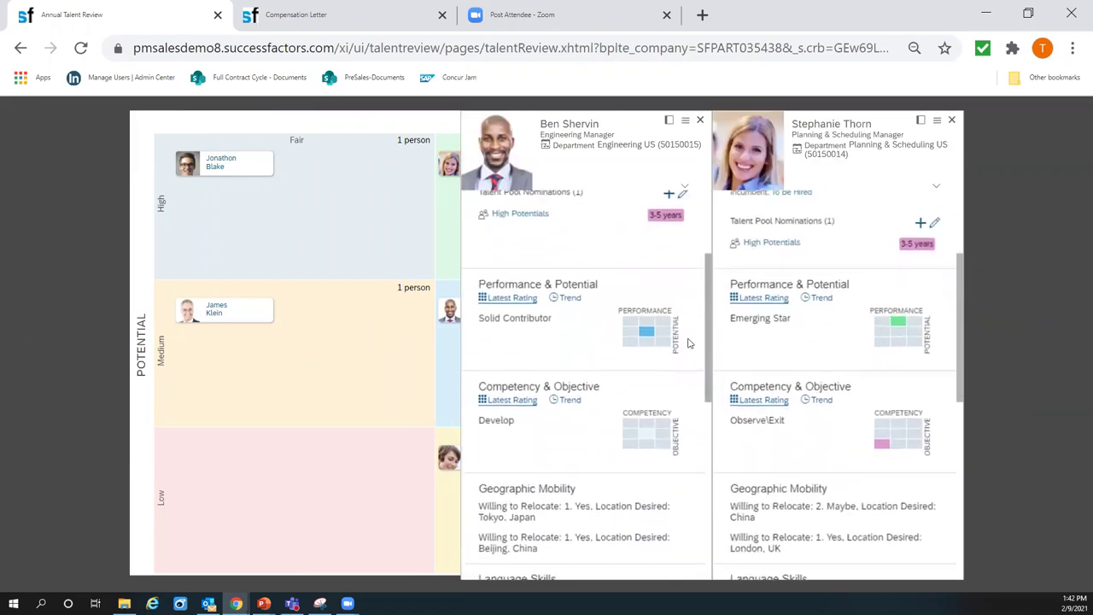
pyautogui.scroll(-7, 691, 369)
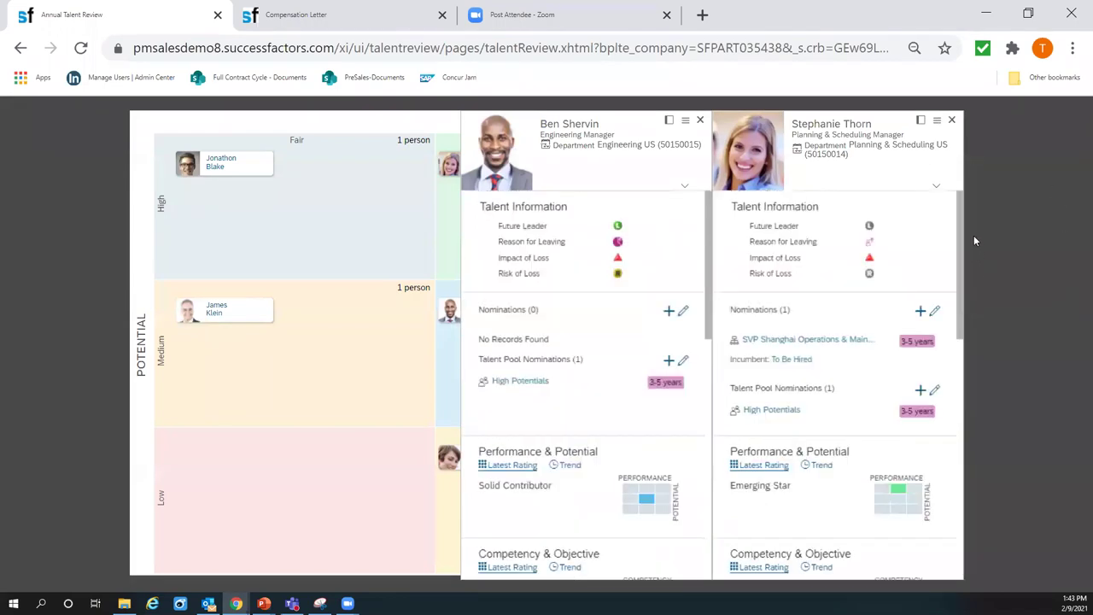
pyautogui.click(952, 120)
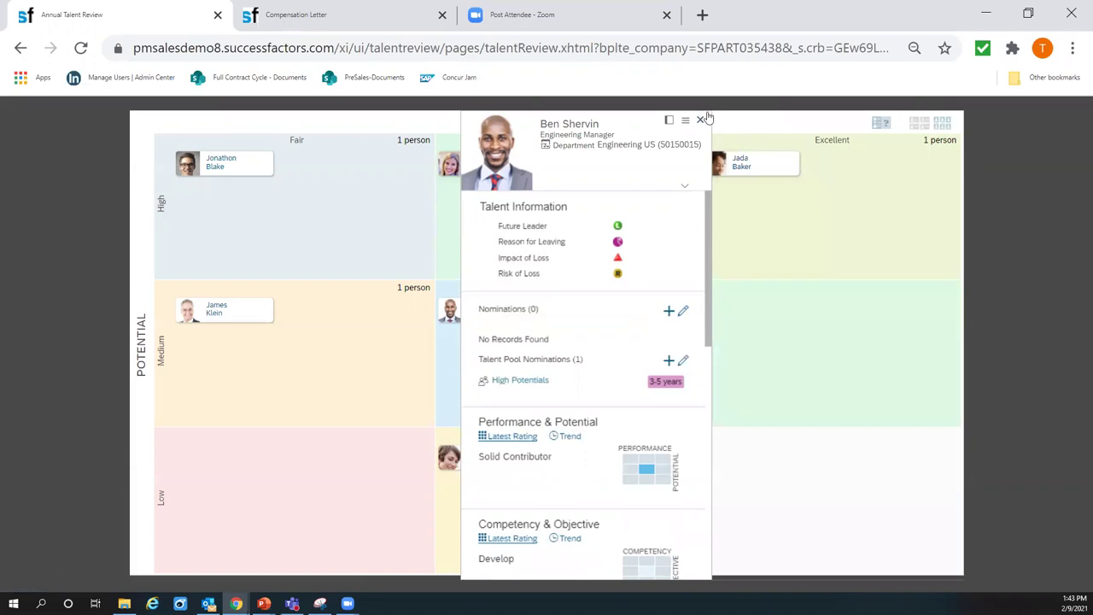
pyautogui.click(700, 120)
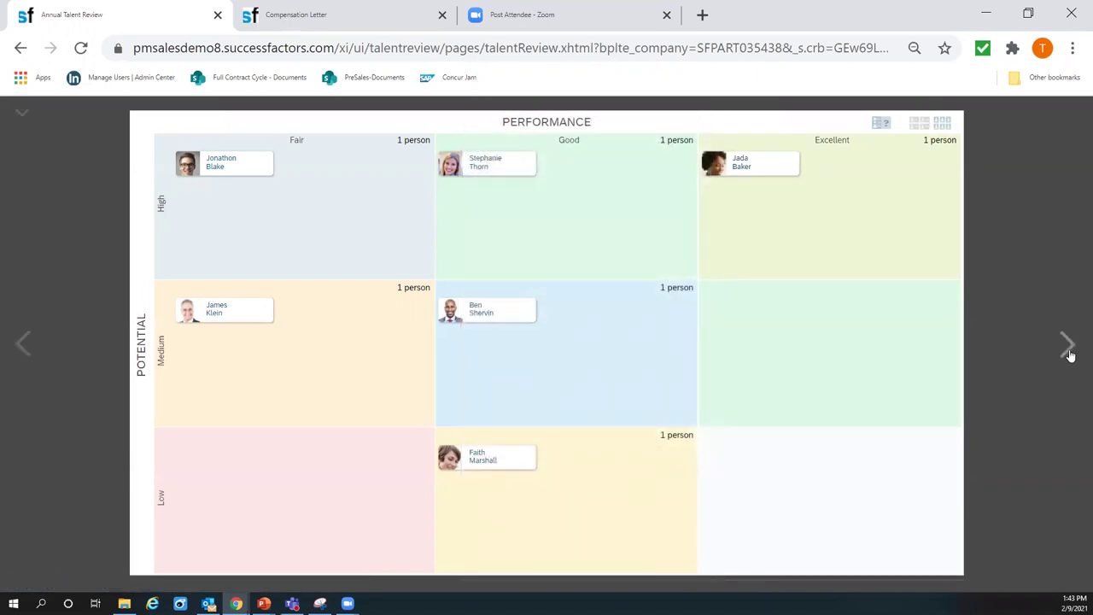
# Step: Continue through the talent review slides to the Compensation salary table and examine the employees' pay ranges and merit guidelines
pyautogui.click(1068, 346)
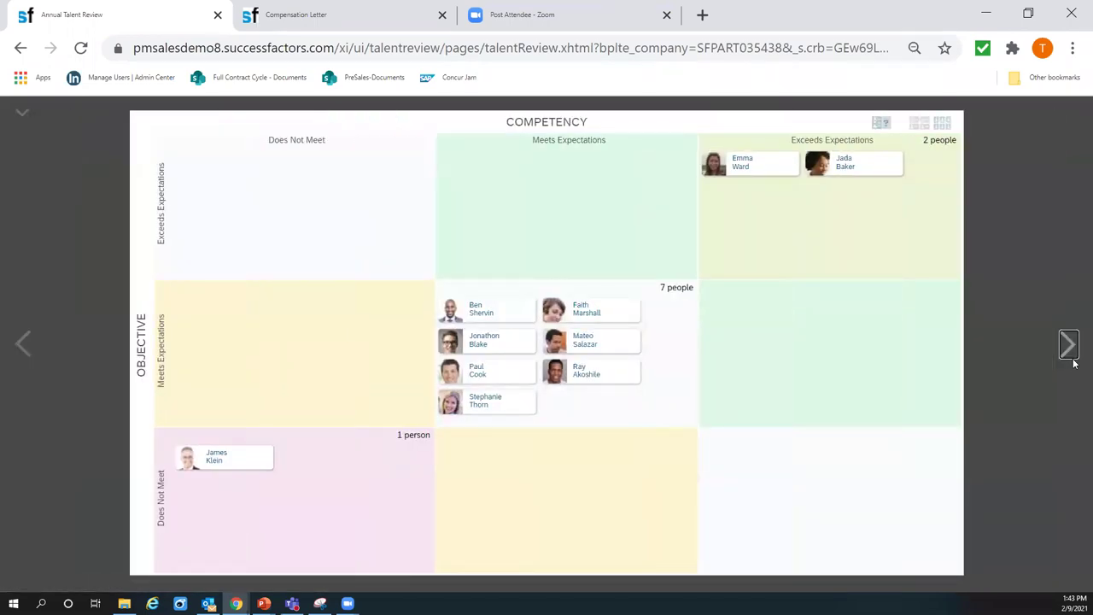
pyautogui.click(1069, 346)
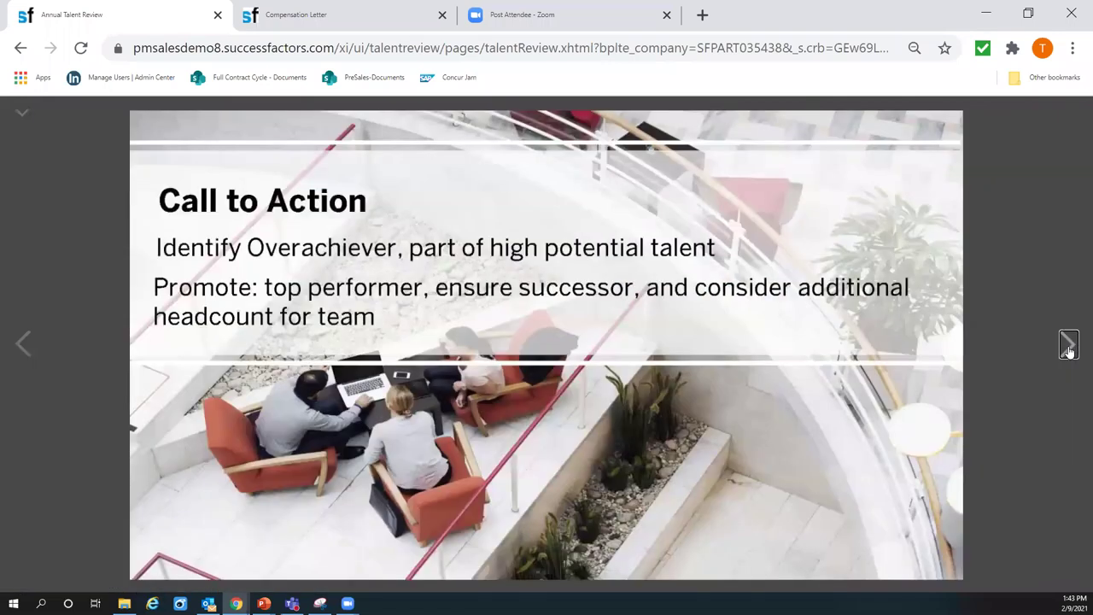
pyautogui.click(1069, 346)
pyautogui.click(1070, 346)
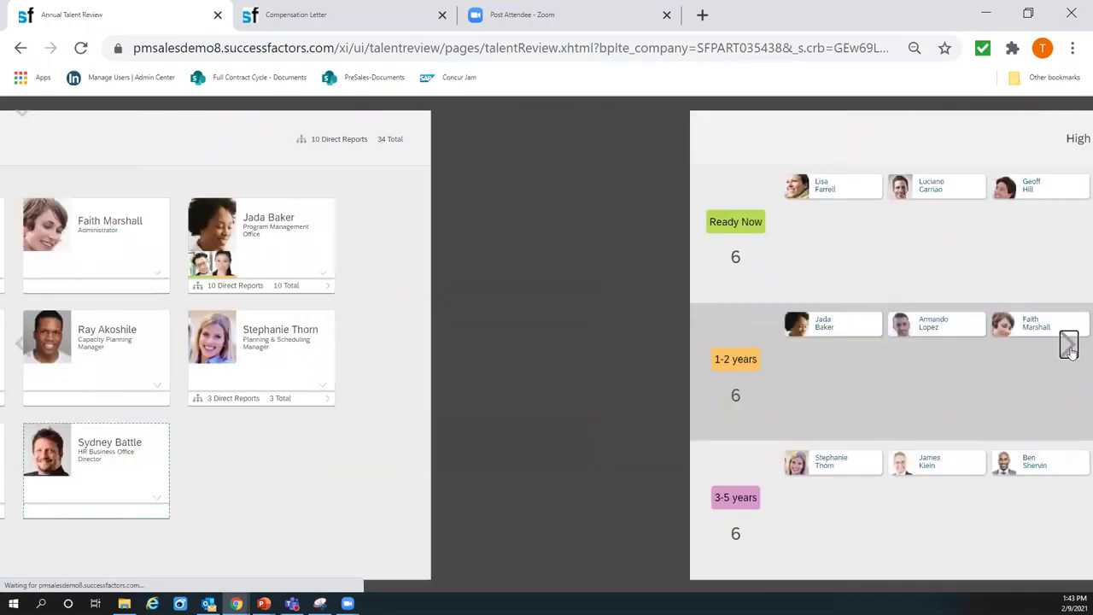
pyautogui.click(1069, 346)
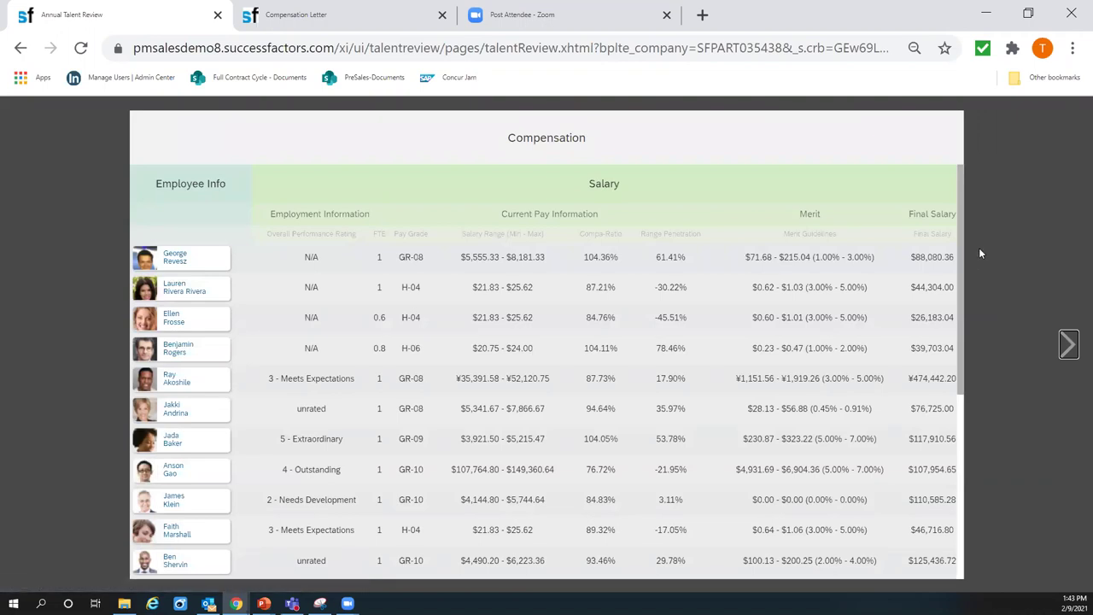
pyautogui.scroll(-3, 966, 342)
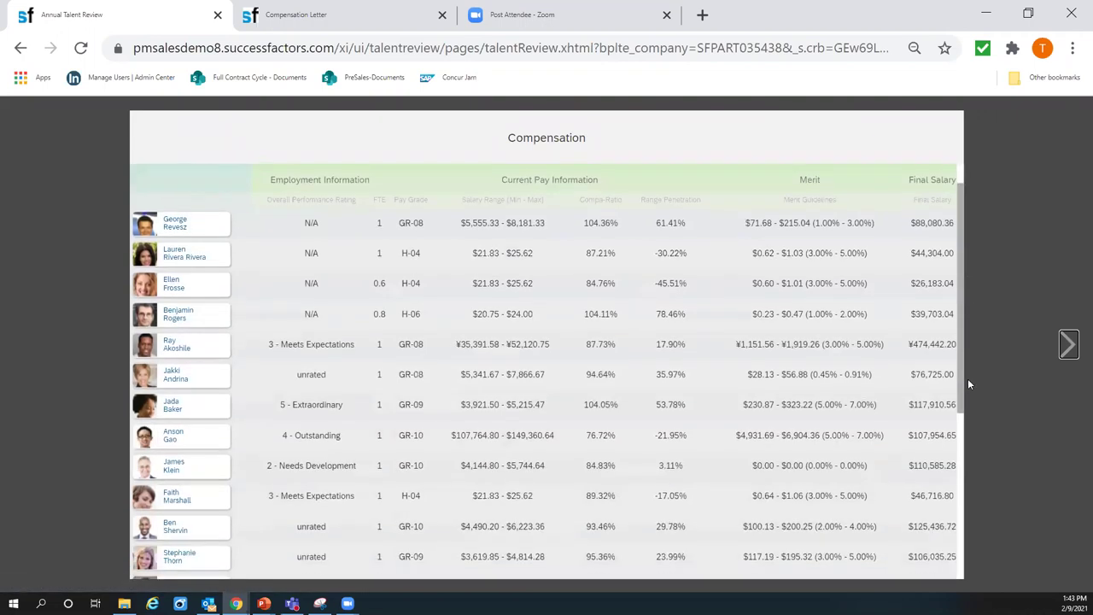
pyautogui.scroll(-2, 983, 470)
pyautogui.scroll(1, 991, 201)
pyautogui.scroll(4, 1007, 215)
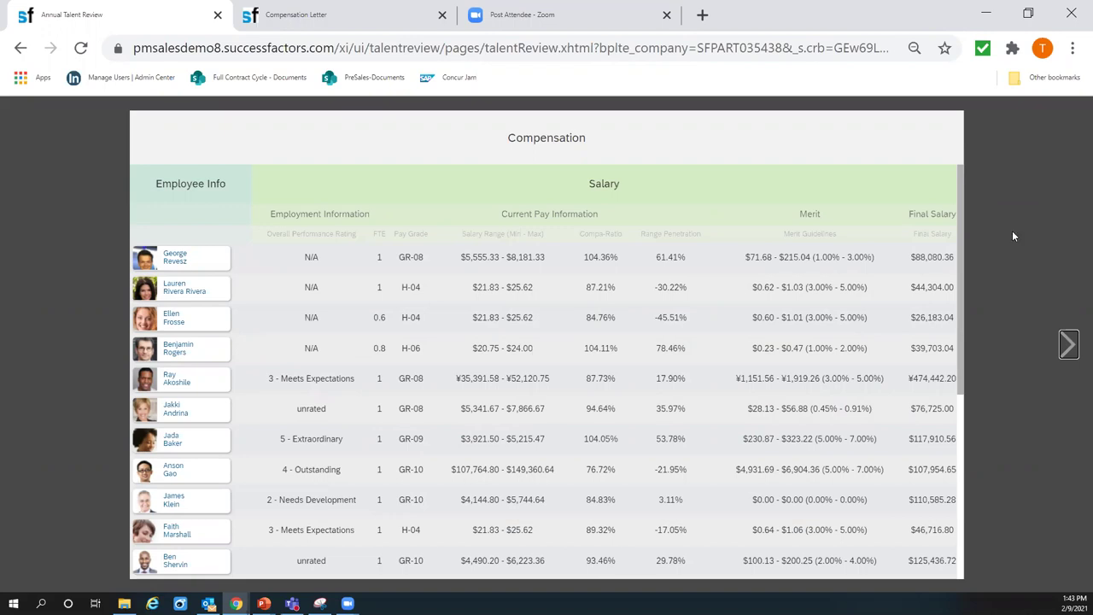
# Step: Go through the compensation charts to the employee profile slide, and return to the list of presentations
pyautogui.click(1068, 351)
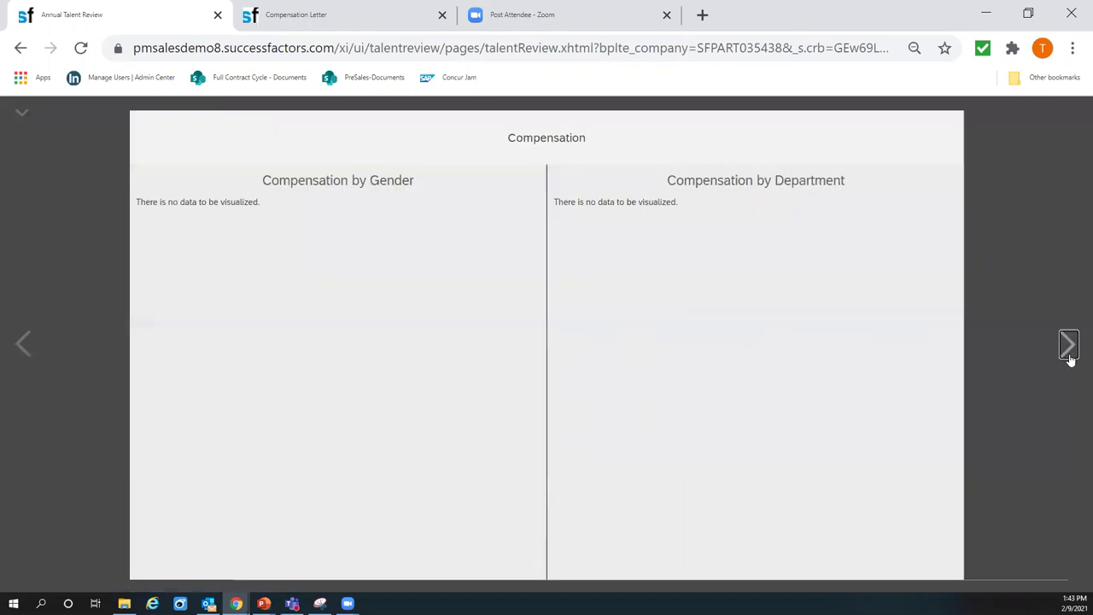
pyautogui.click(1069, 350)
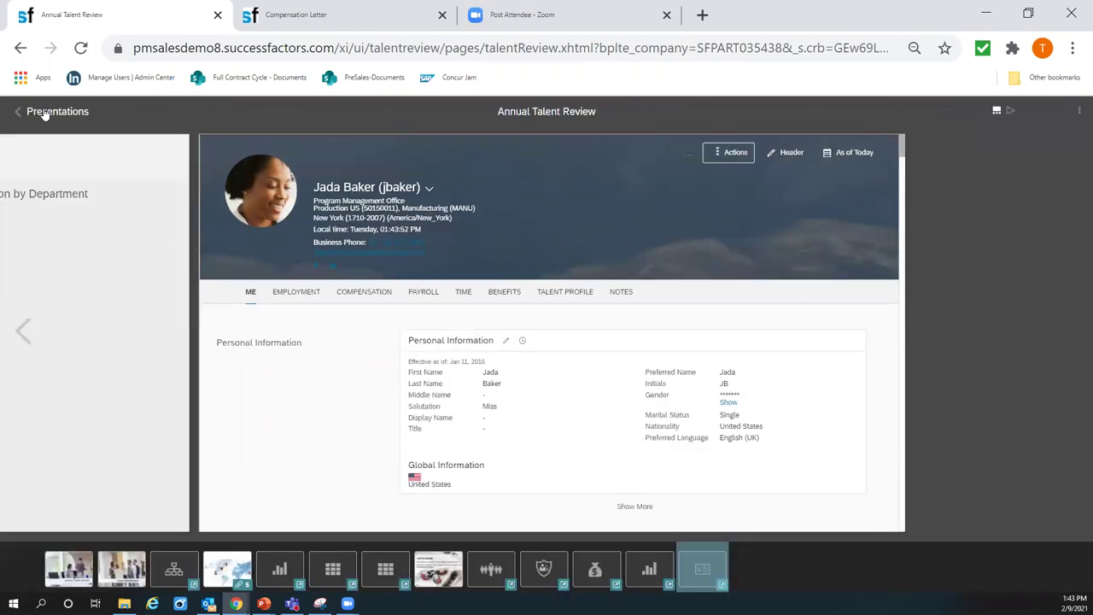
pyautogui.click(18, 116)
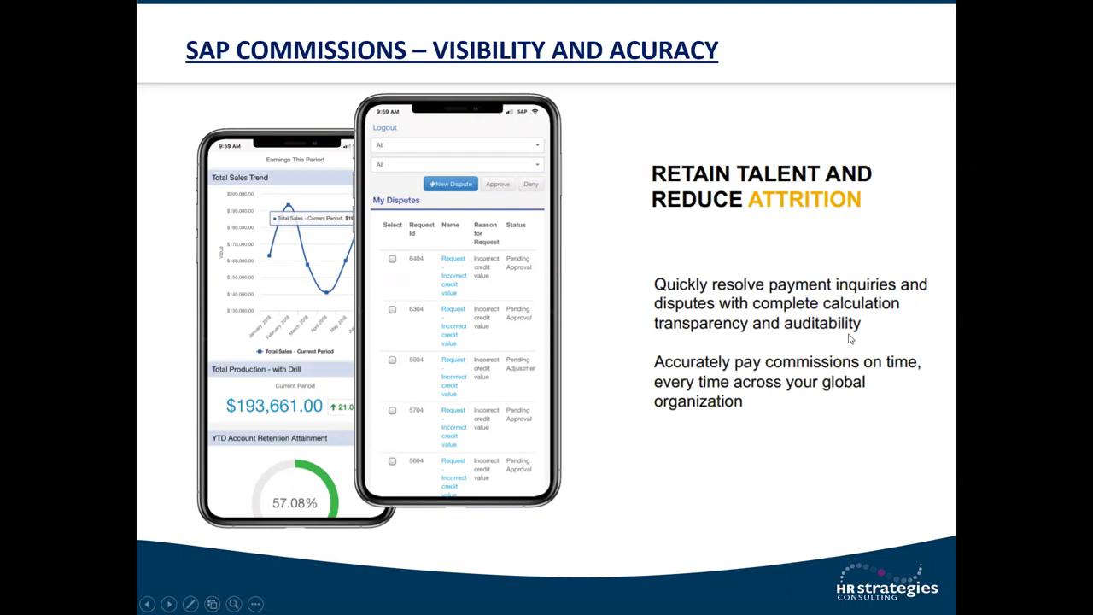
# Step: Finish the SAP Commissions slide show in PowerPoint and exit it
pyautogui.click(838, 387)
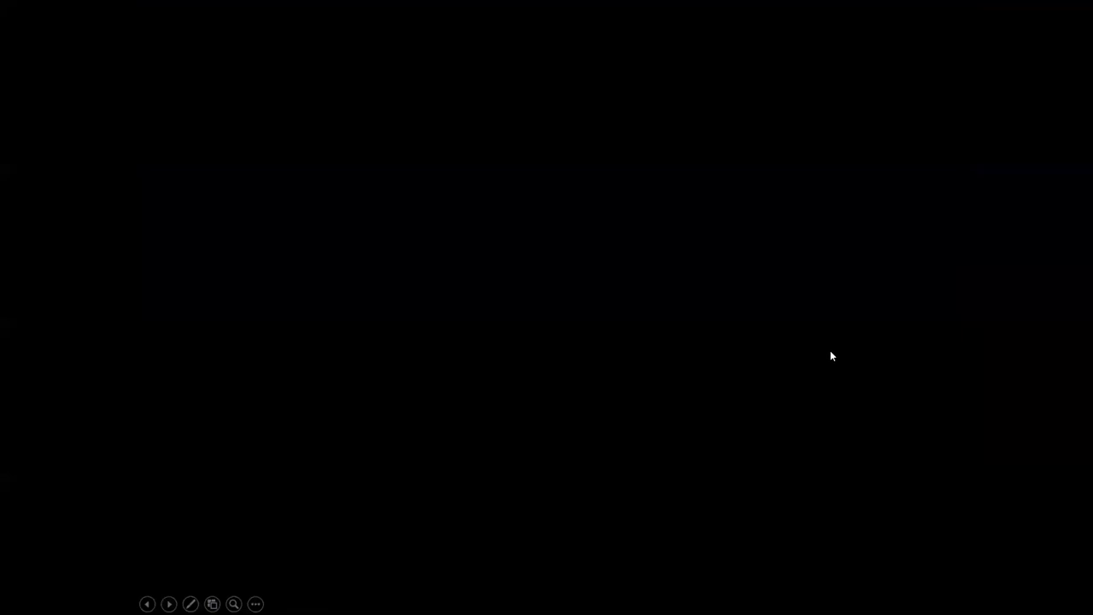
pyautogui.press('Escape')
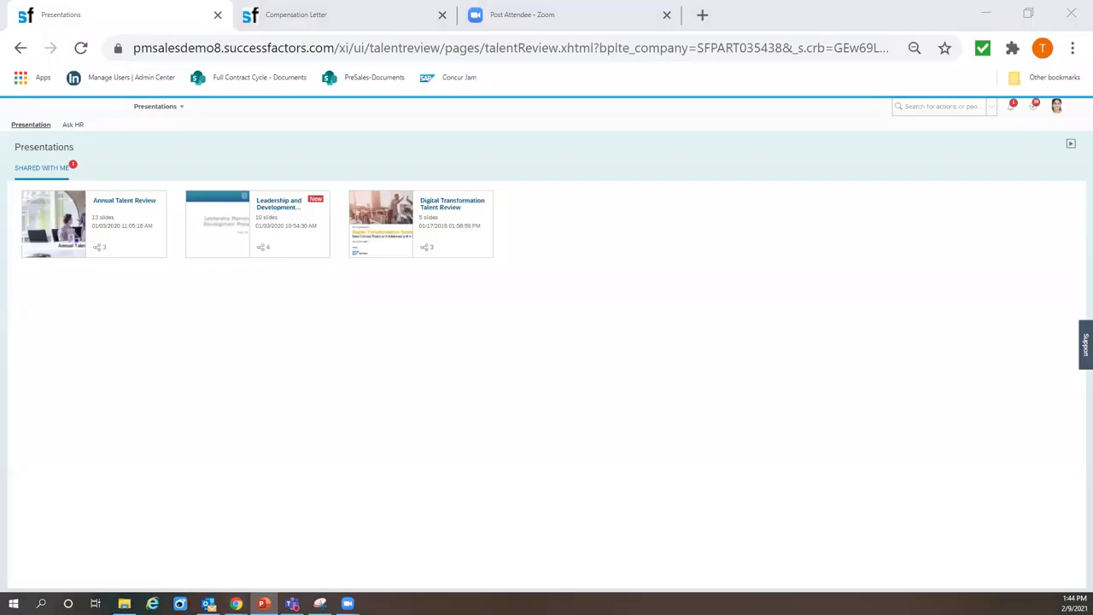